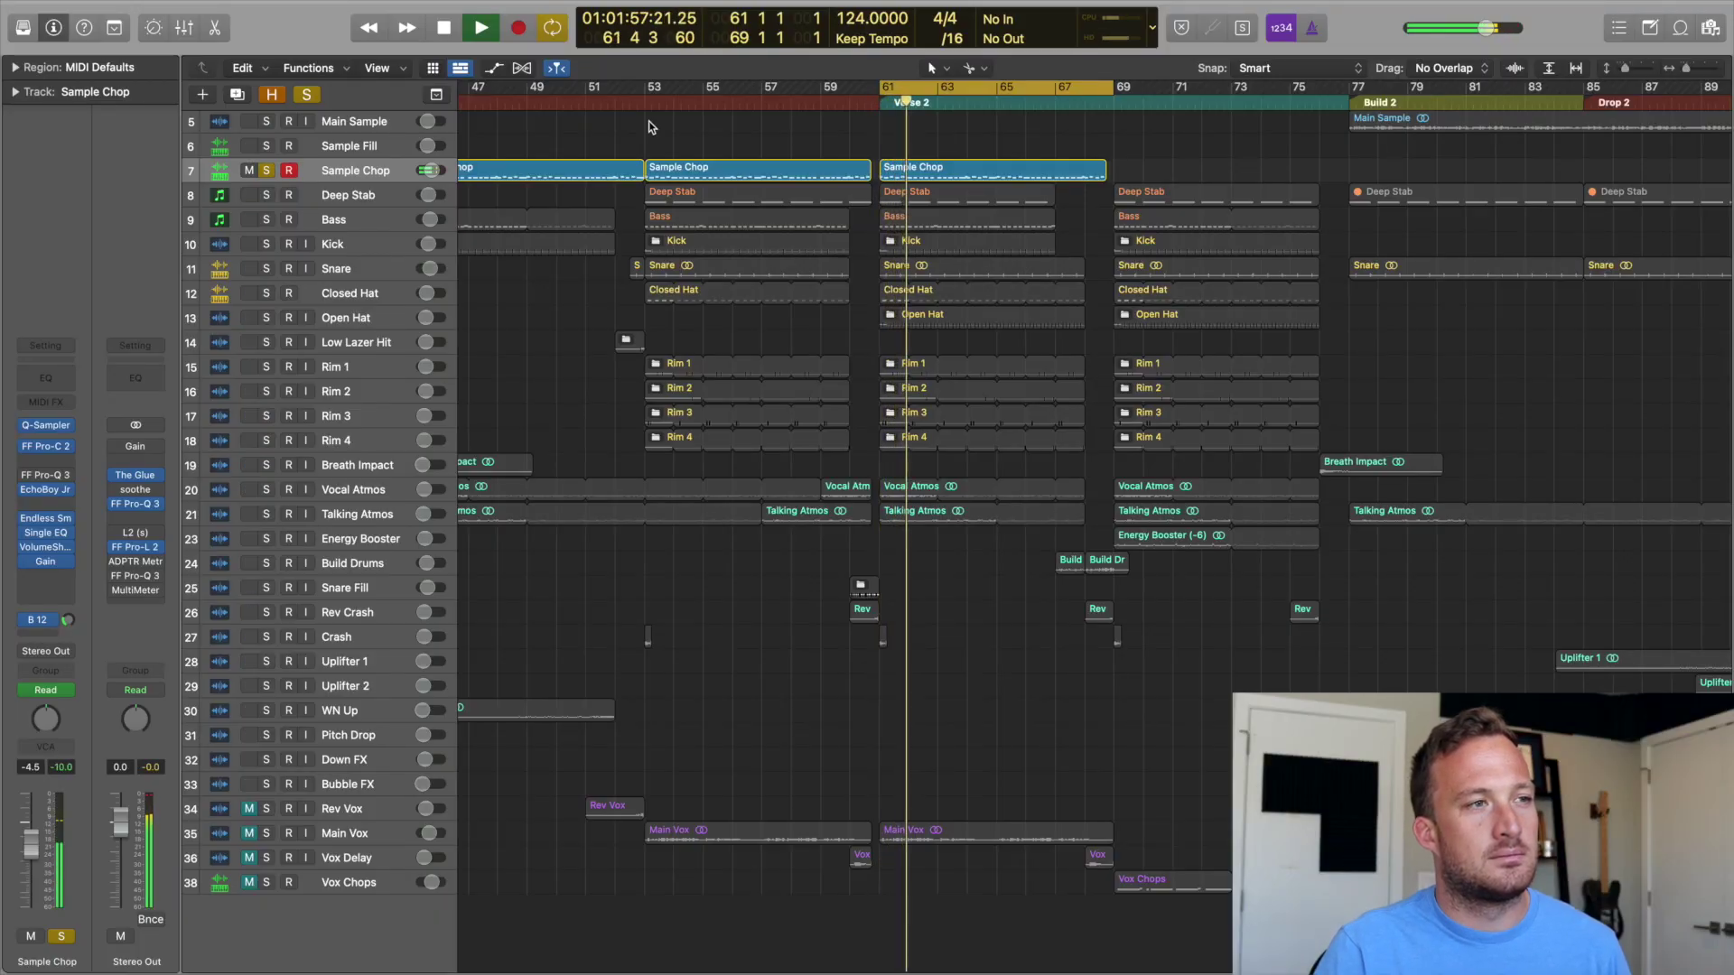
# Step: Stop playback, insert FabFilter Pro-Q 3 on the Sample Chop track directly after FF Pro-C 2, and audition the chop through it
pyautogui.press('space')
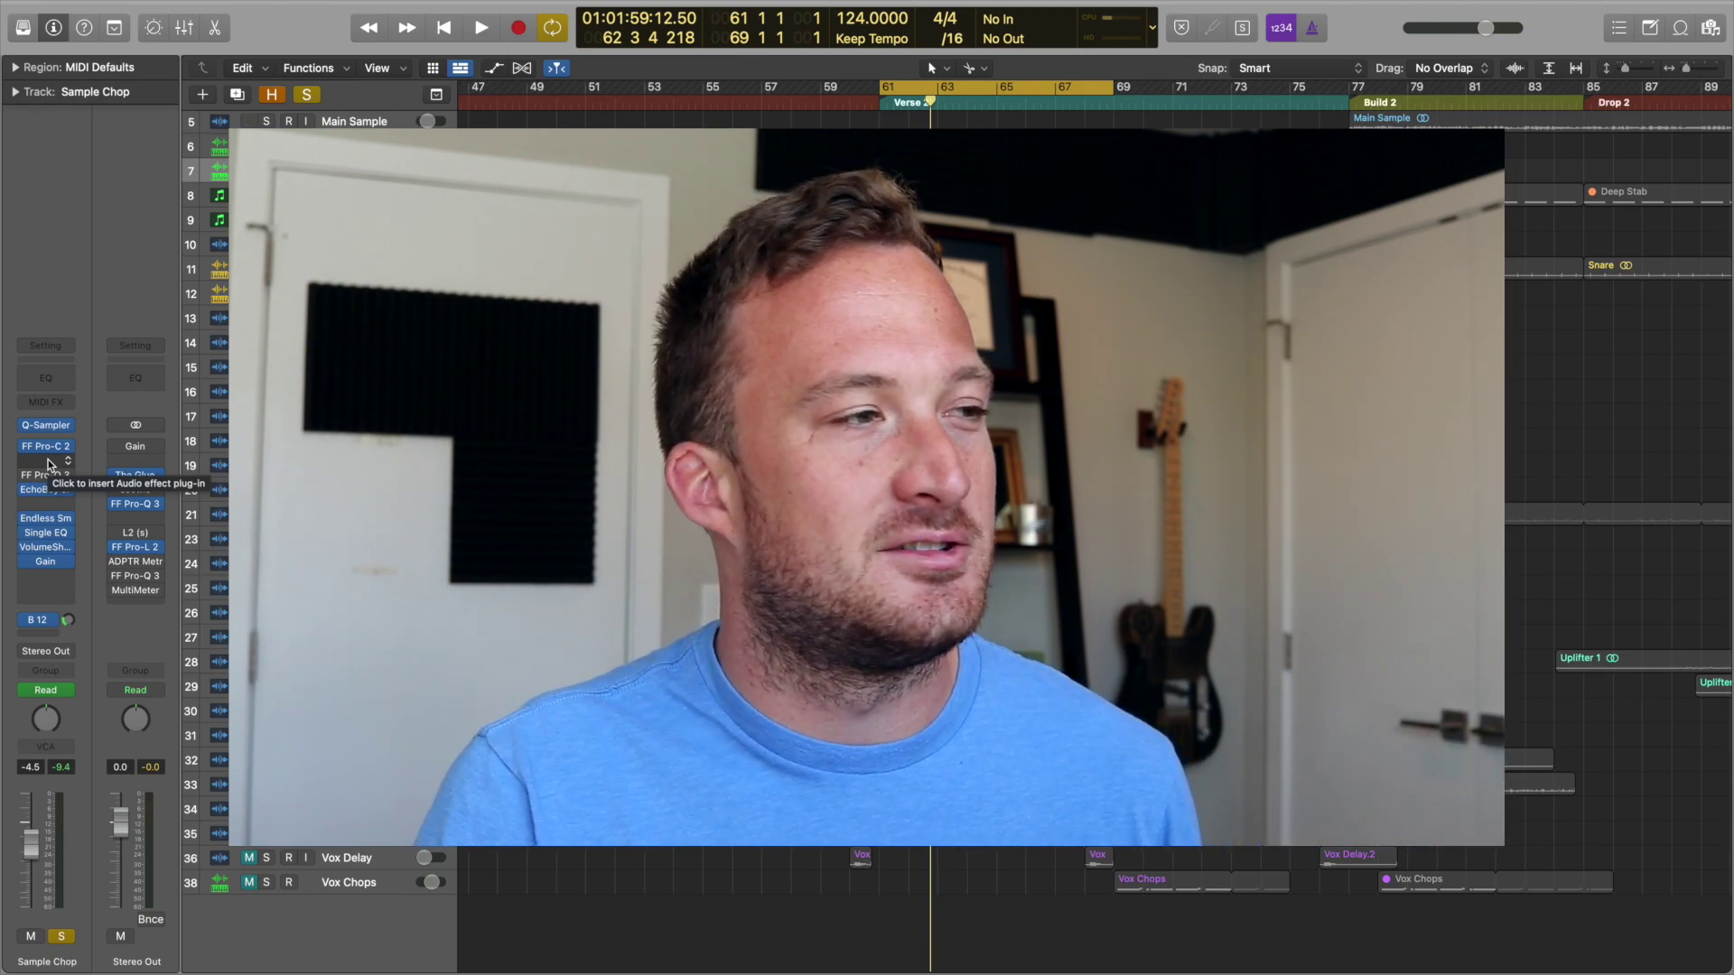
pyautogui.click(50, 462)
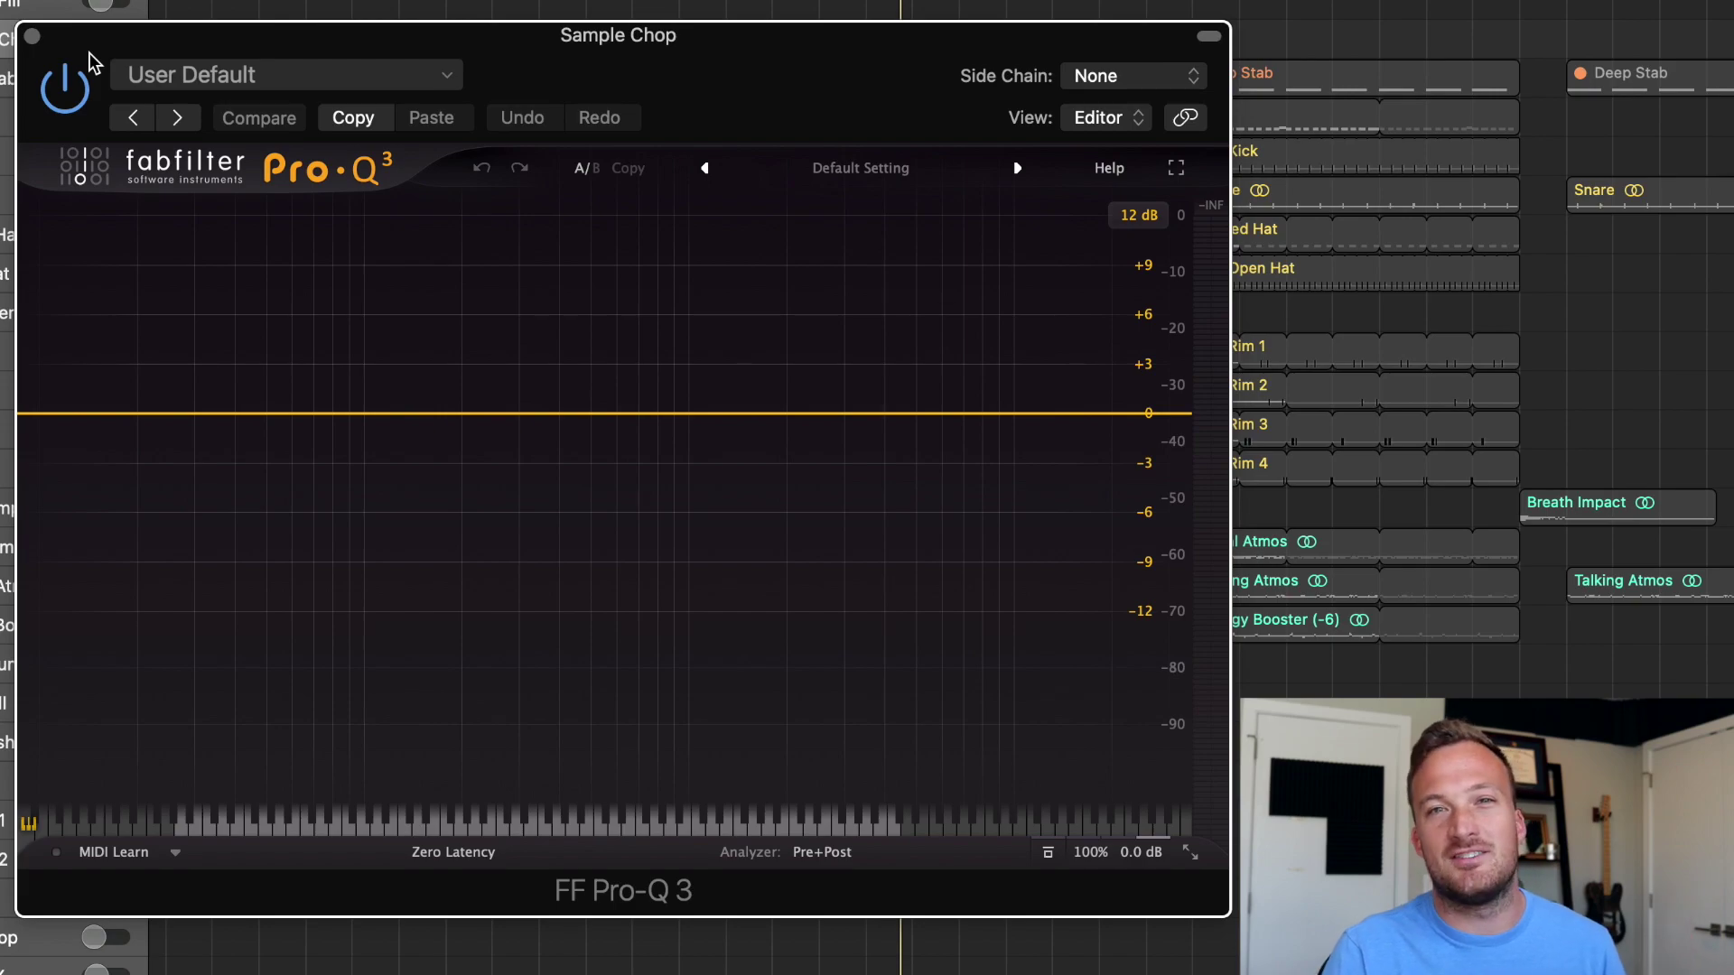
pyautogui.press('space')
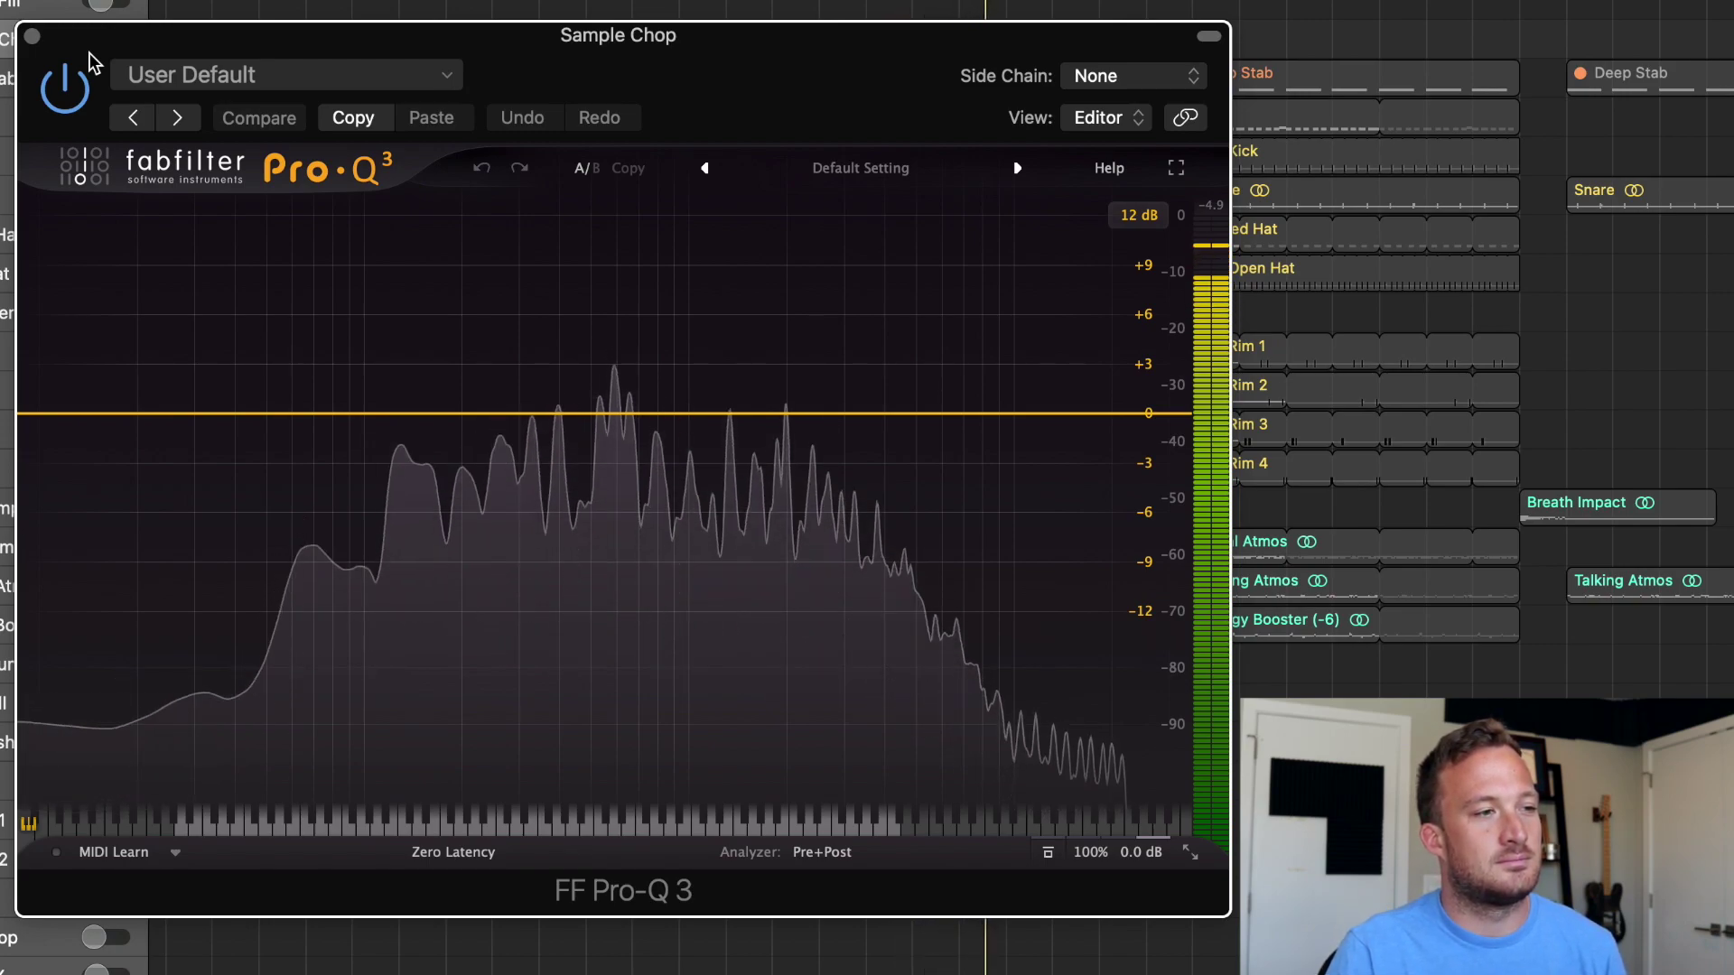
pyautogui.press('space')
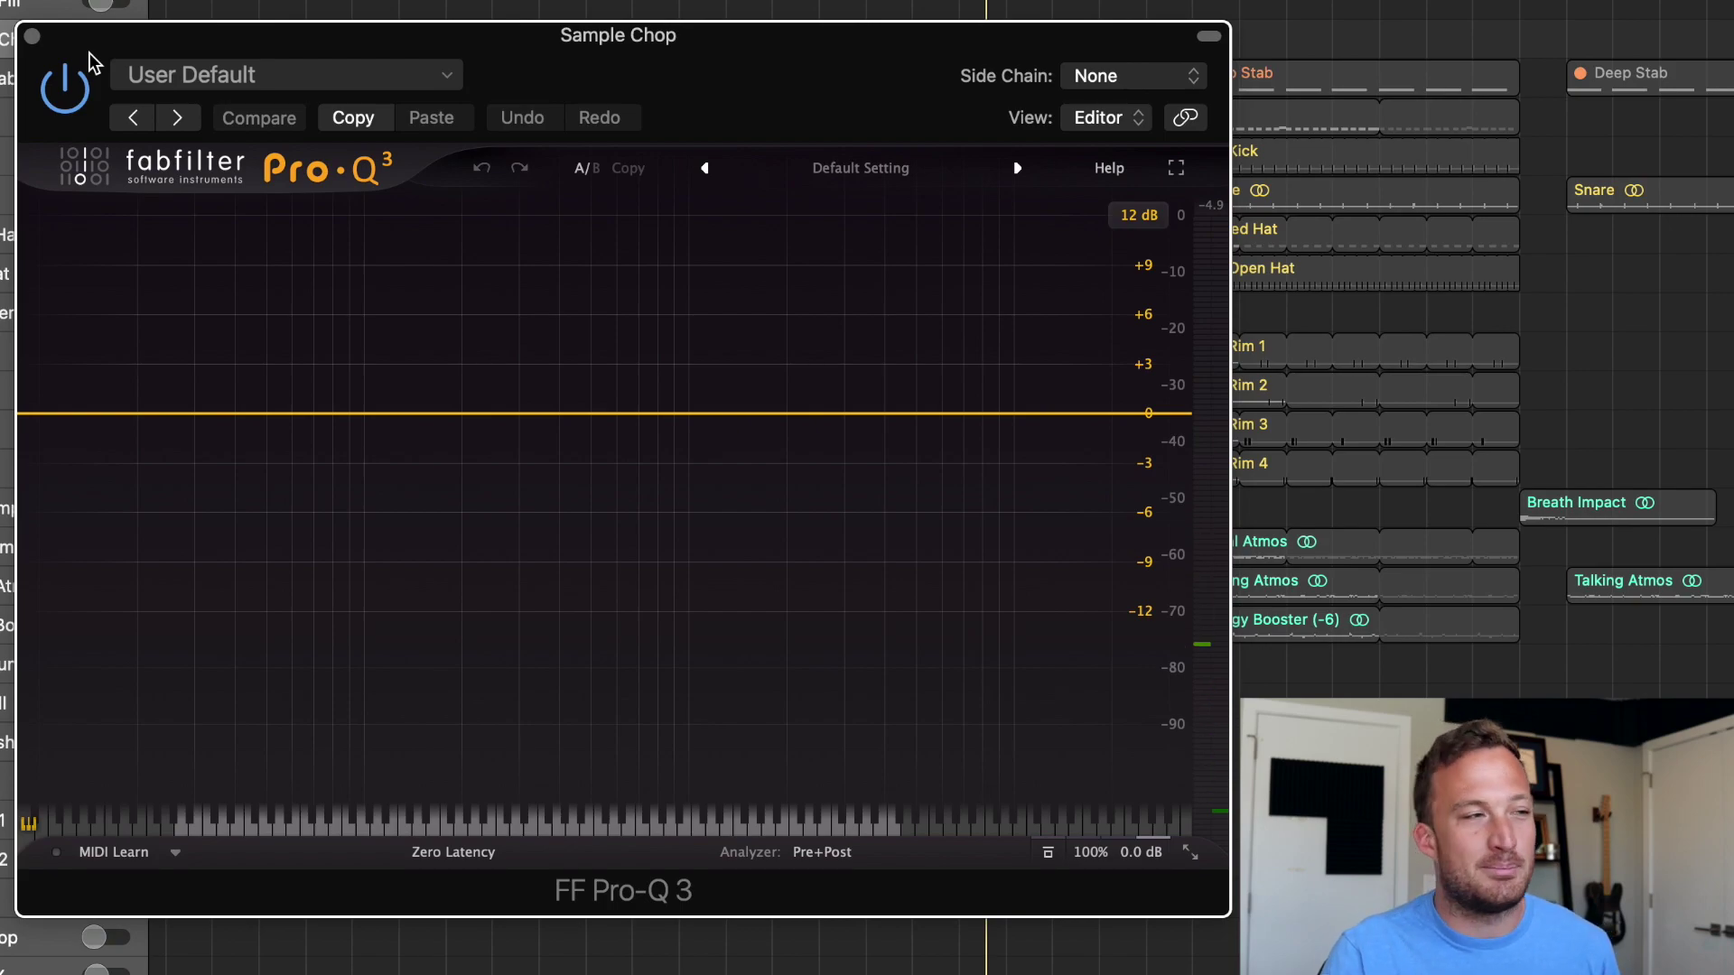
# Step: Add a 36 dB/oct low cut band at about 138 Hz with Q 0.972, auditioning the sample while setting it
pyautogui.click(63, 415)
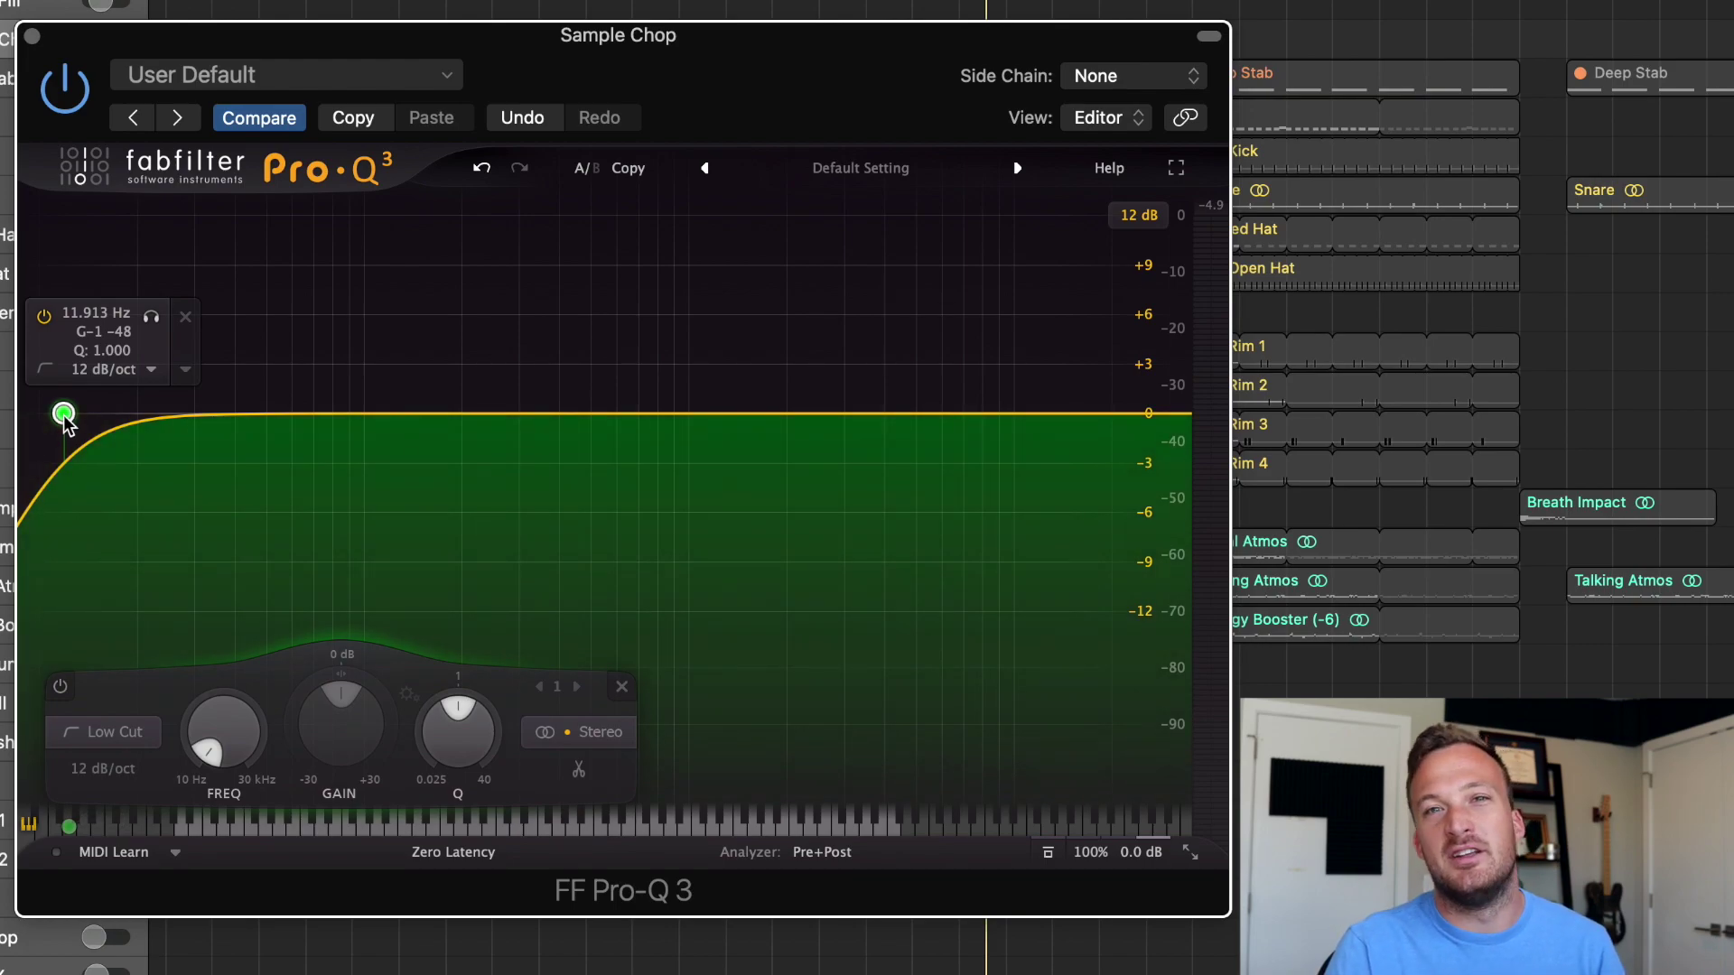
pyautogui.moveTo(63, 414); pyautogui.dragTo(390, 424)
pyautogui.press('space')
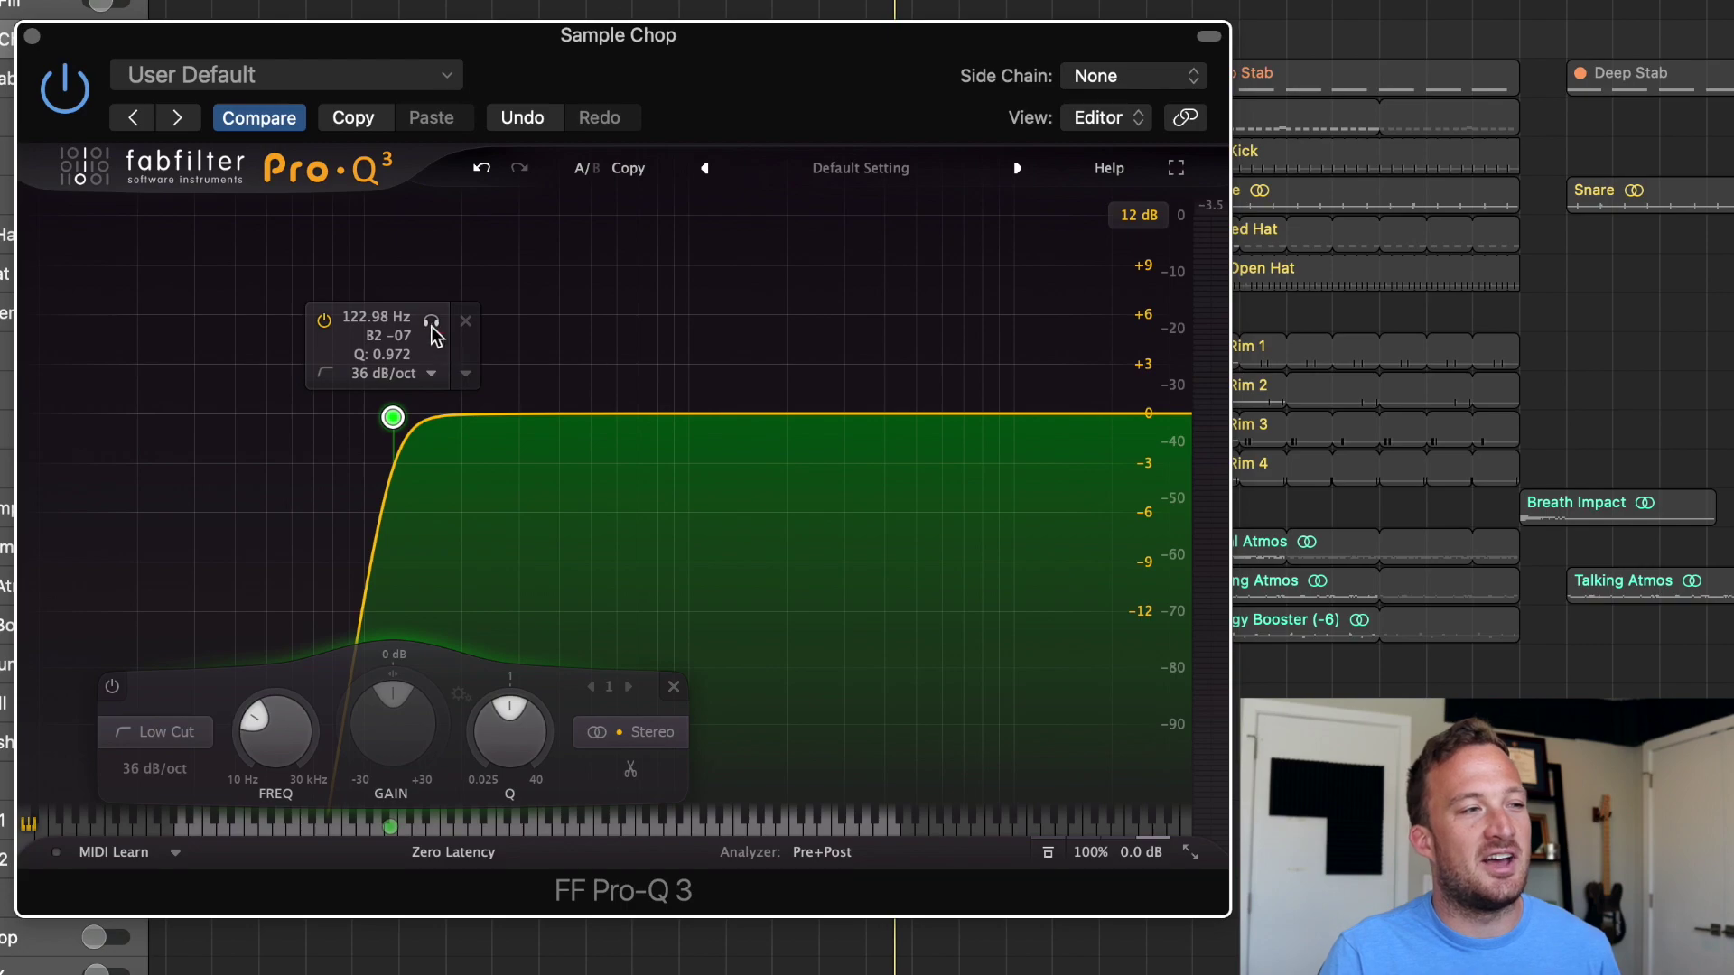
pyautogui.moveTo(431, 333); pyautogui.dragTo(452, 410)
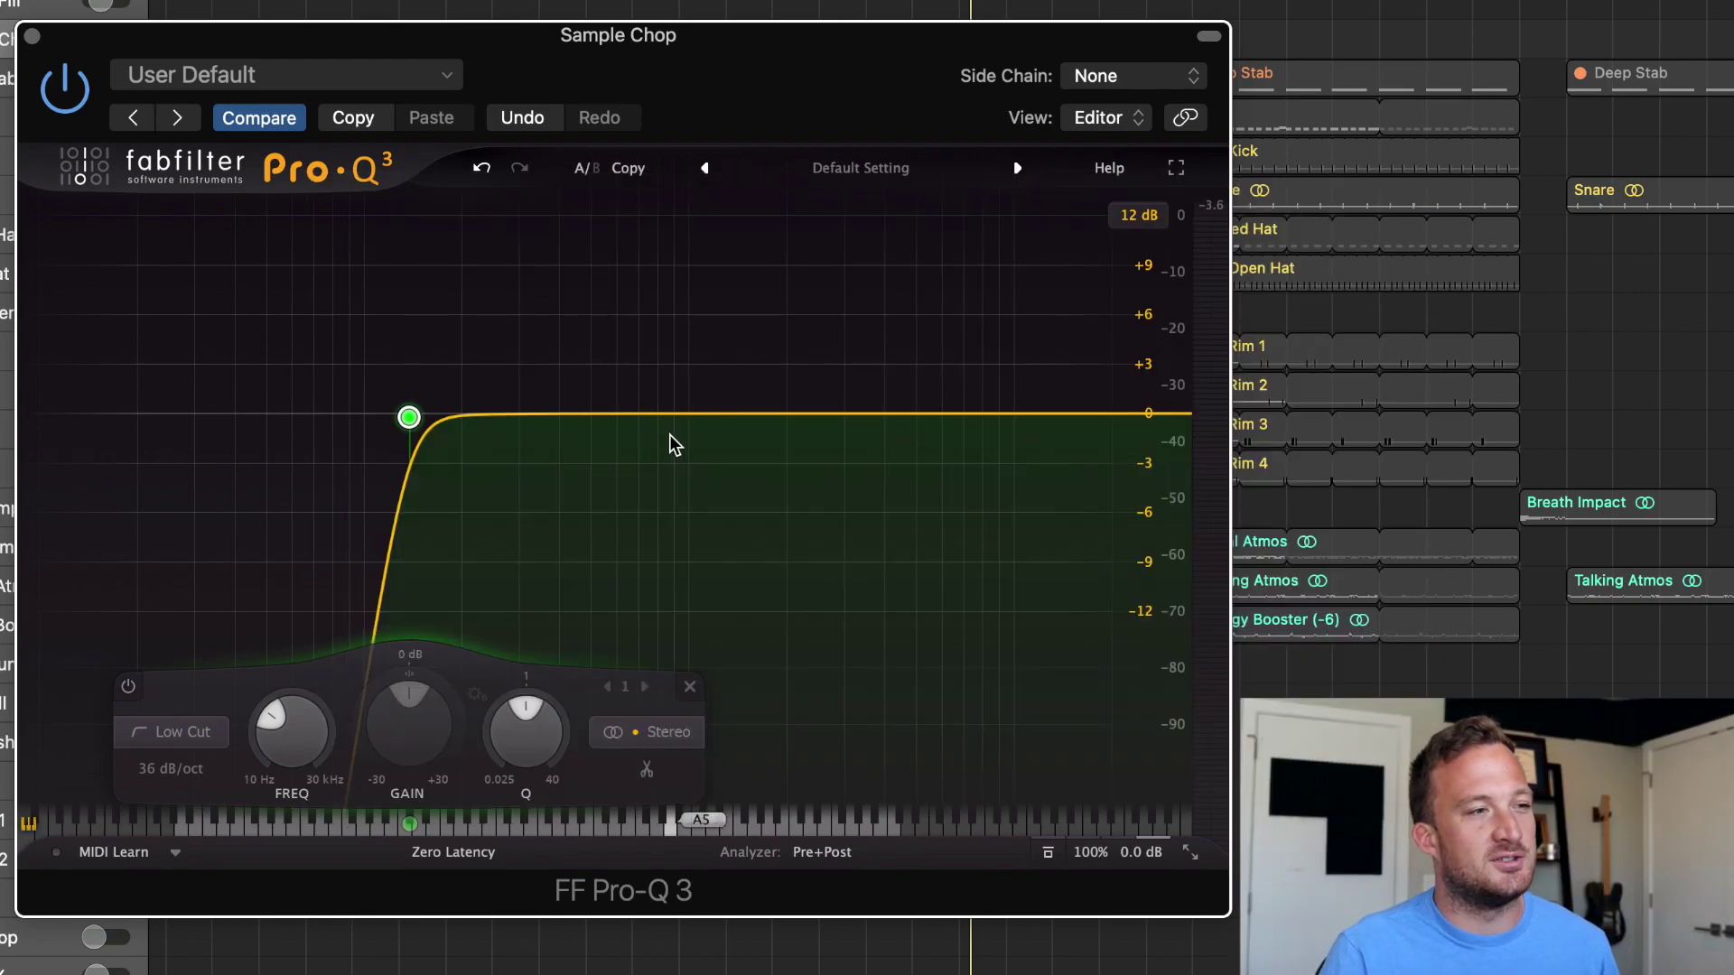
# Step: Add a bell band boosted about 11.3 dB near 653 Hz with Q about 2.5, and solo it during playback
pyautogui.moveTo(645, 417); pyautogui.dragTo(645, 225)
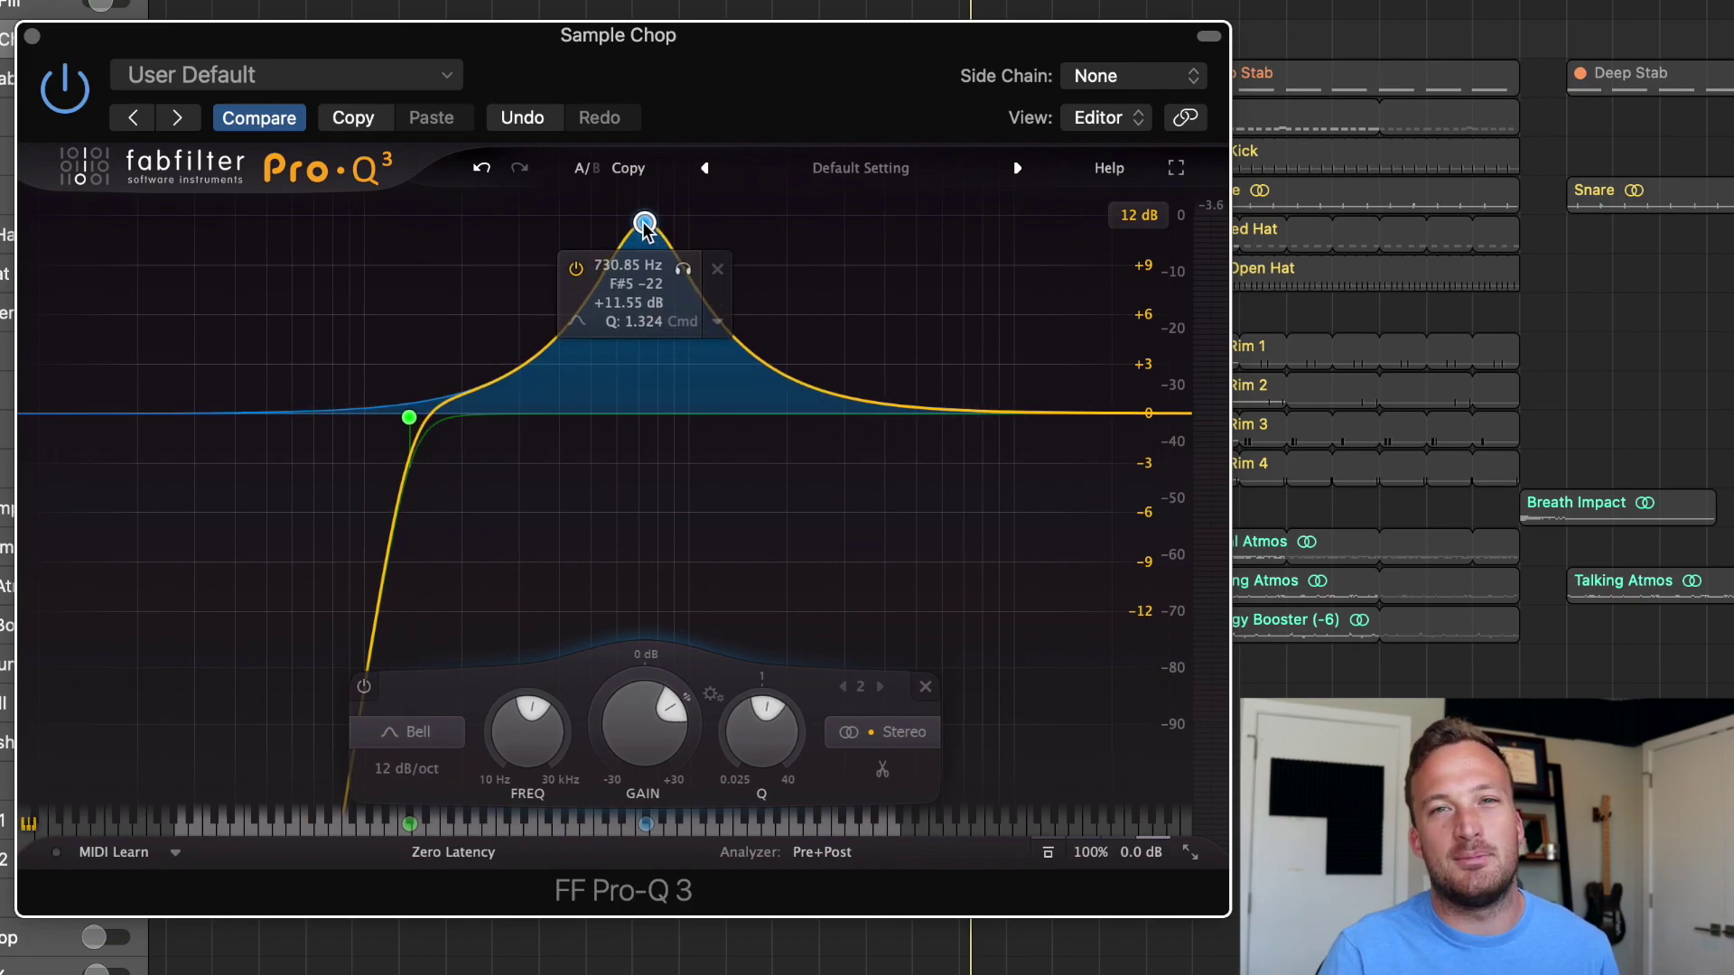
pyautogui.press('space')
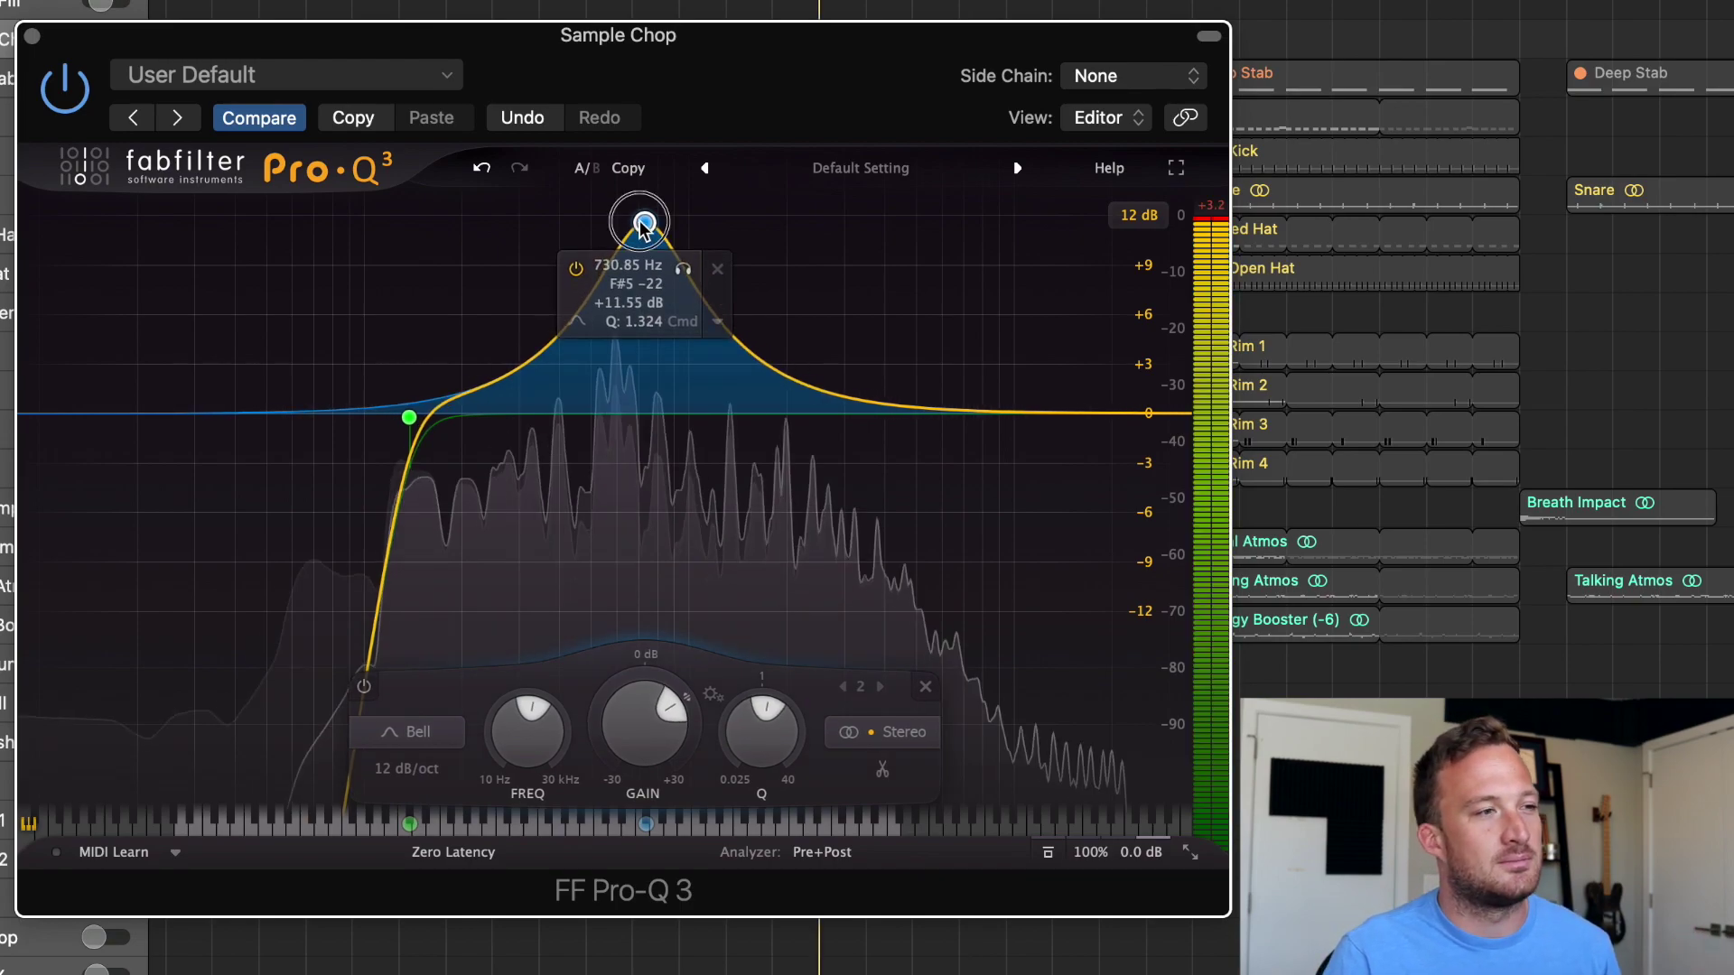
pyautogui.moveTo(643, 225); pyautogui.dragTo(628, 226)
pyautogui.scroll(4, 628, 227)
pyautogui.click(666, 274)
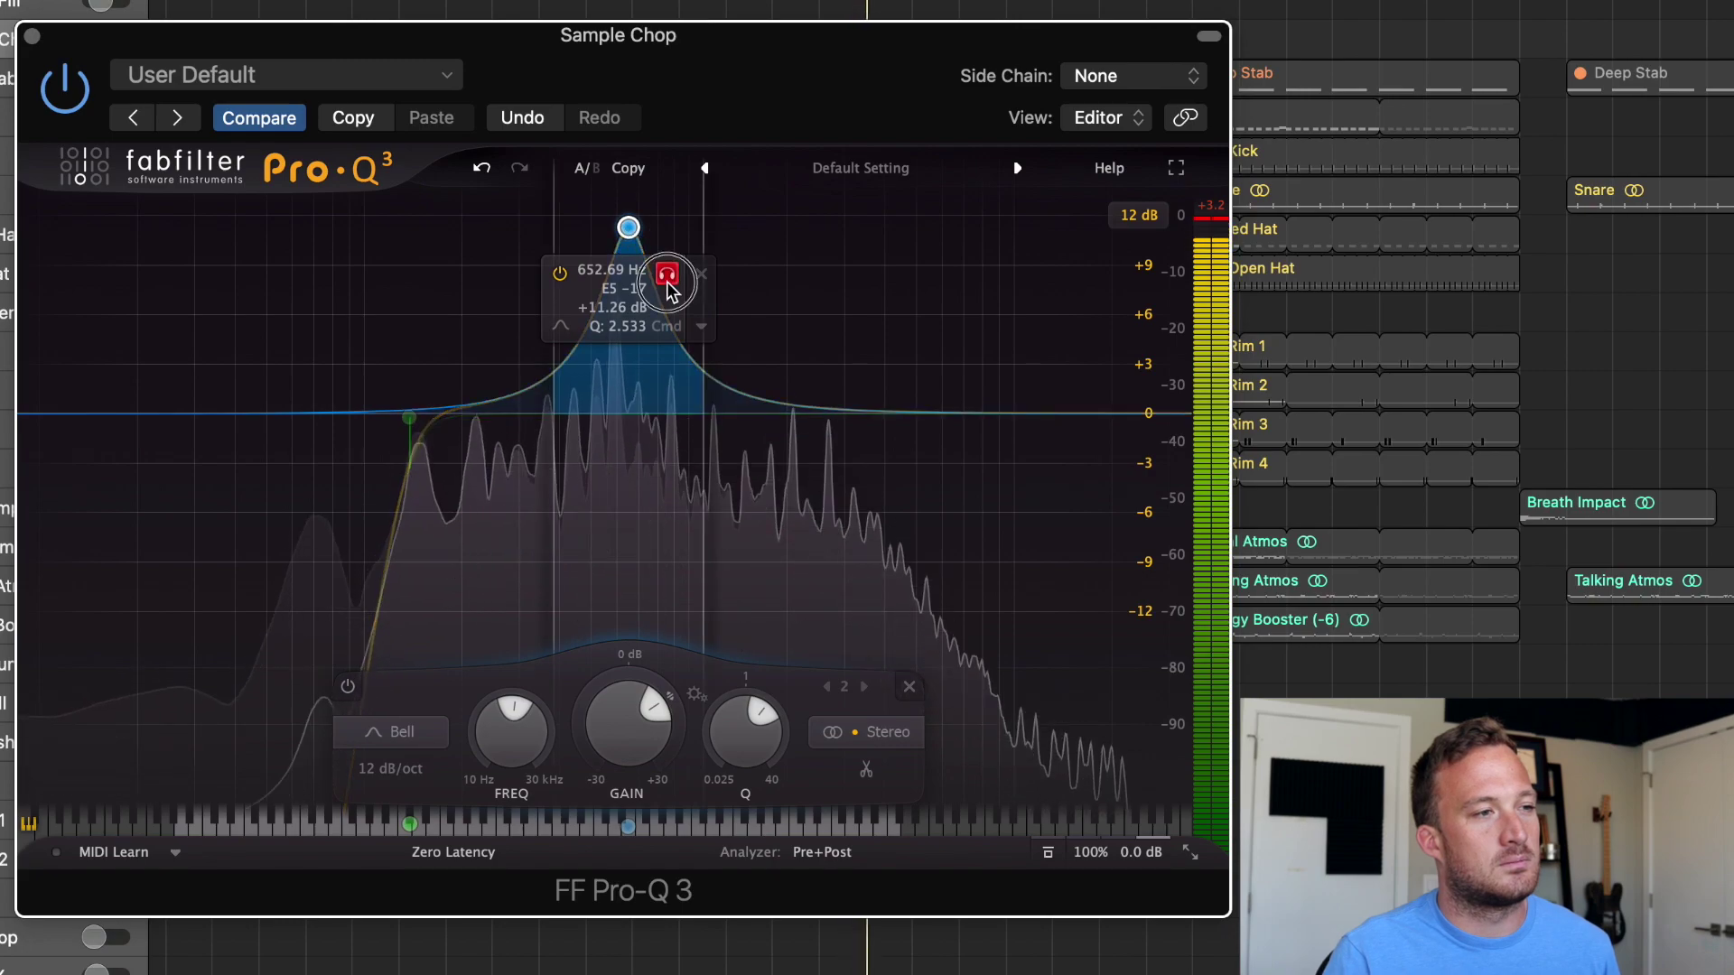
# Step: Sweep the boosted bell to about 593 Hz and narrow it to Q 6.656, soloing the band to check the resonance
pyautogui.moveTo(670, 287); pyautogui.dragTo(653, 389)
pyautogui.scroll(5, 620, 227)
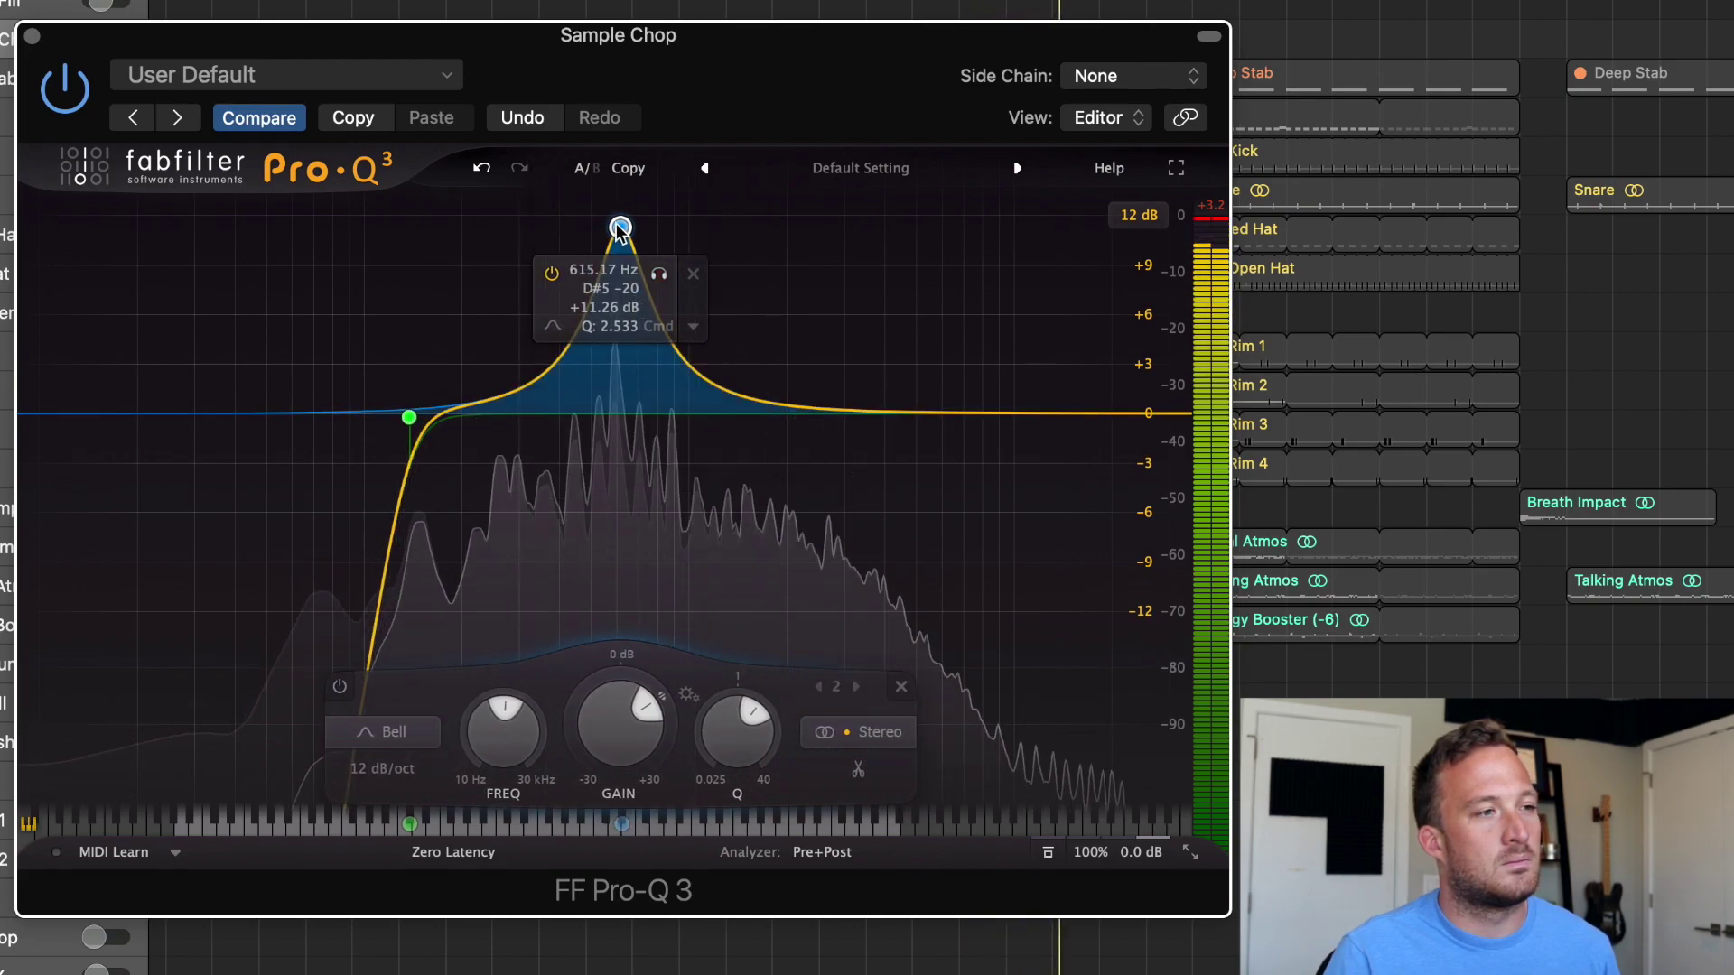
pyautogui.moveTo(619, 227); pyautogui.dragTo(614, 227)
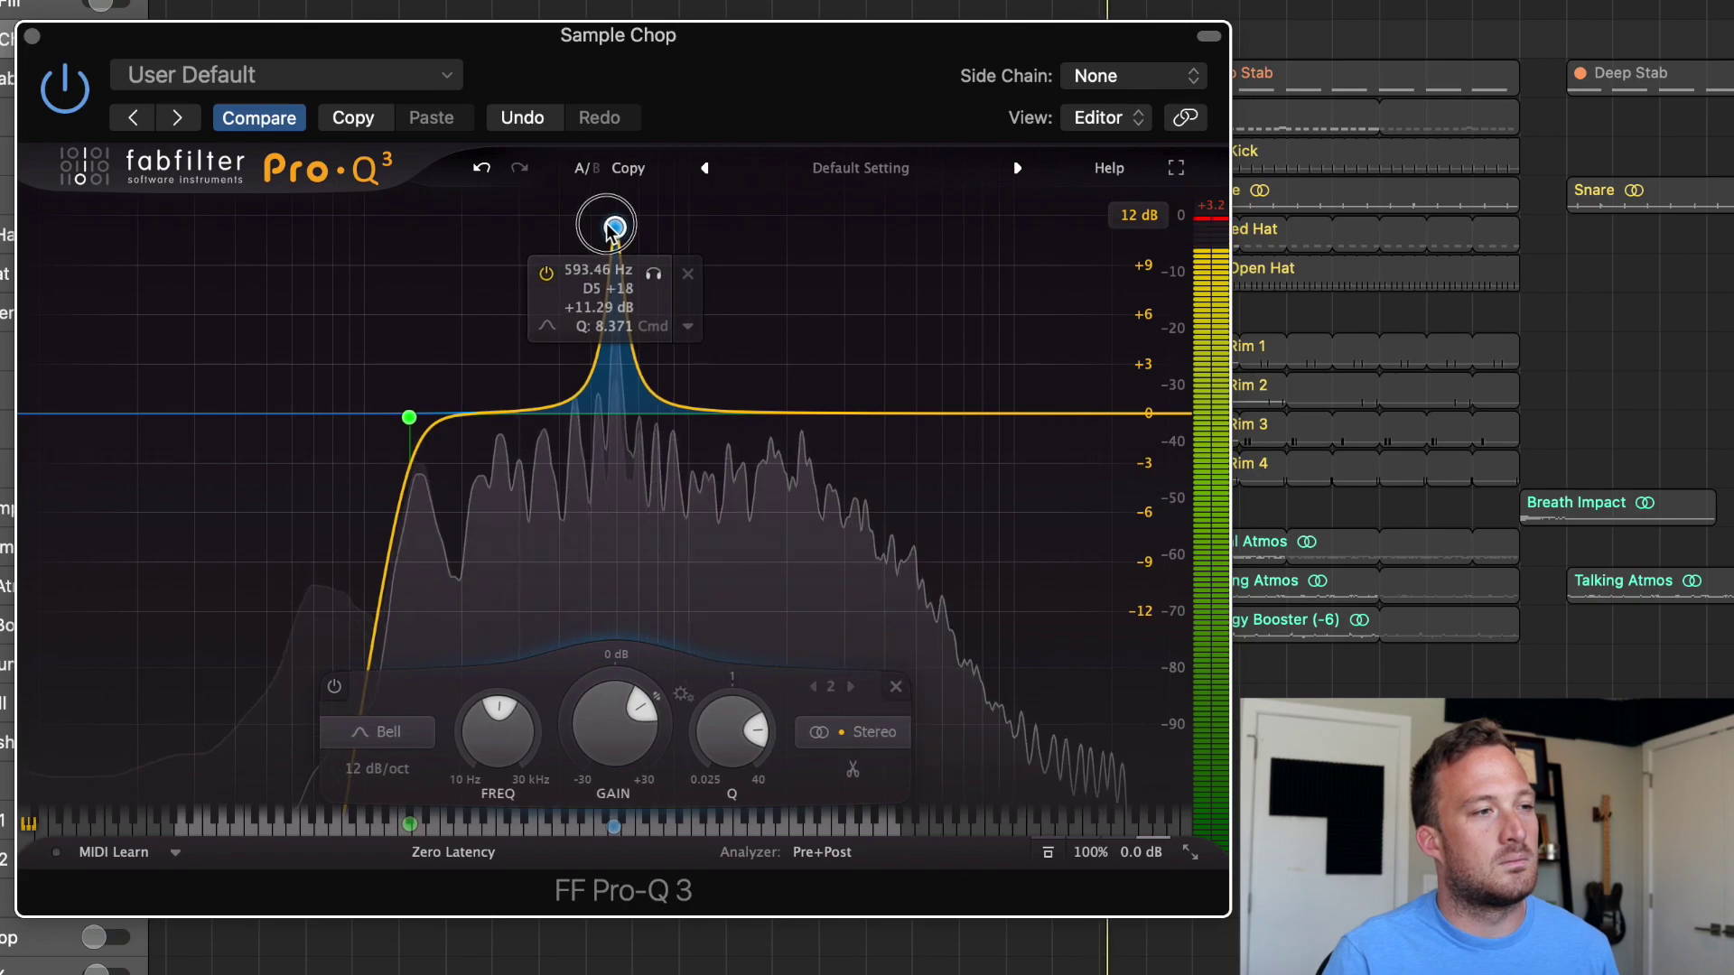
pyautogui.moveTo(646, 287); pyautogui.dragTo(645, 285)
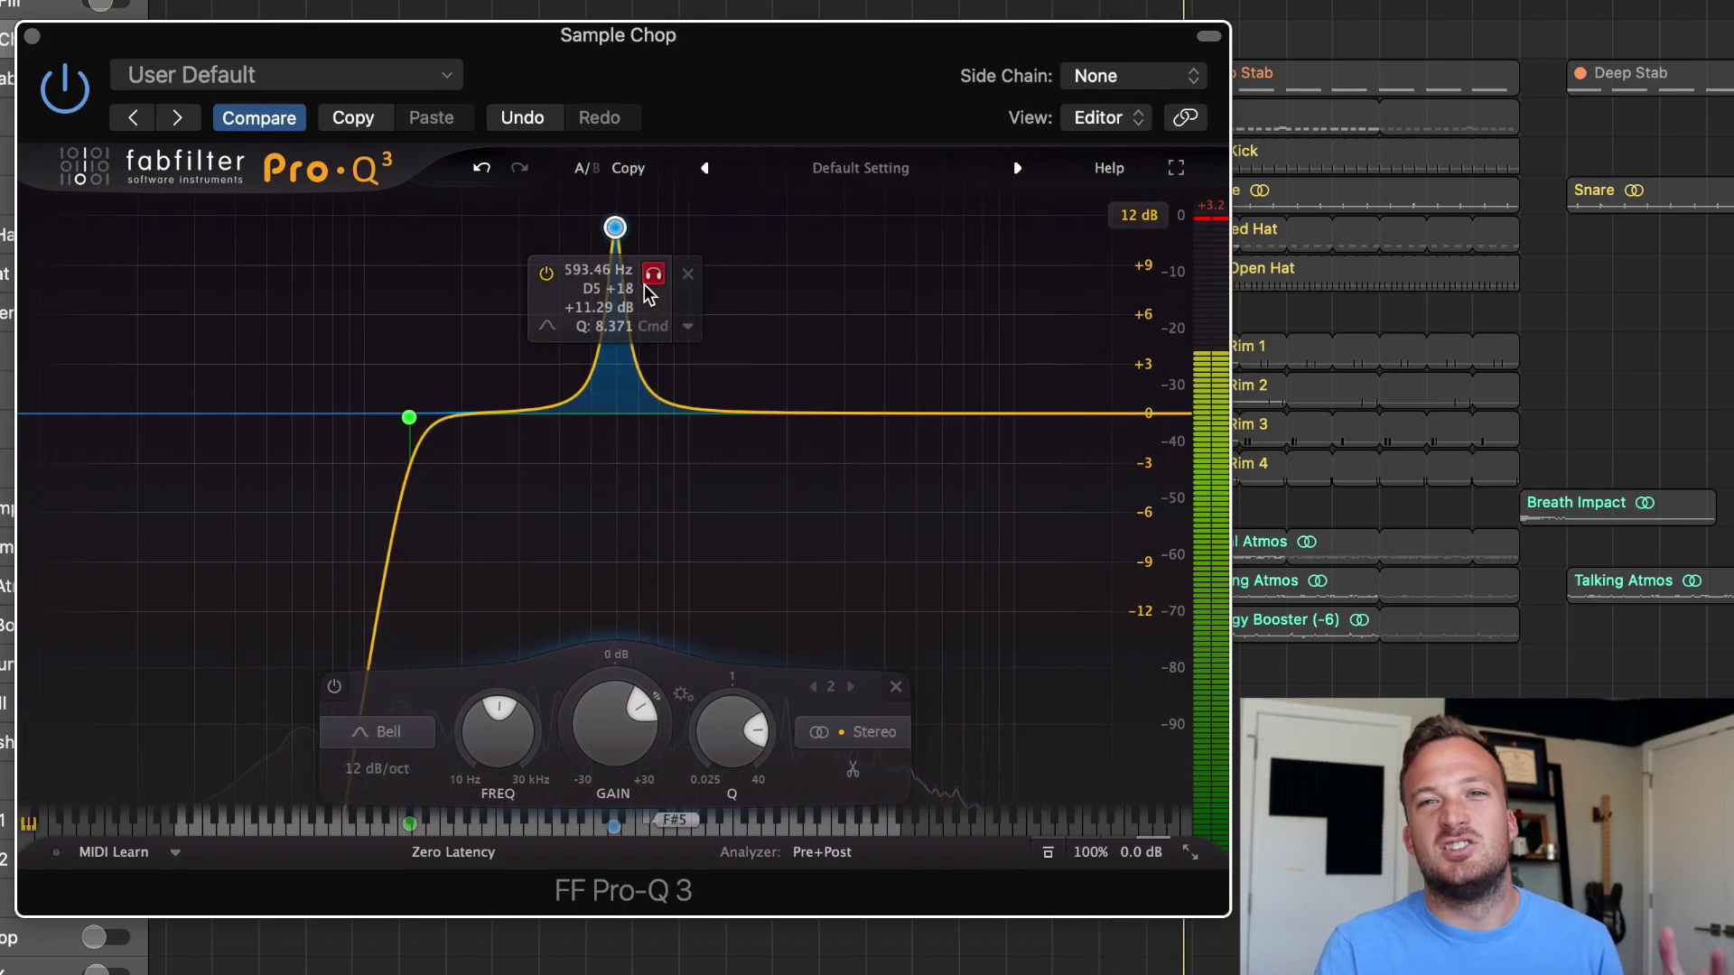
pyautogui.moveTo(713, 755); pyautogui.dragTo(712, 769)
pyautogui.moveTo(659, 288)
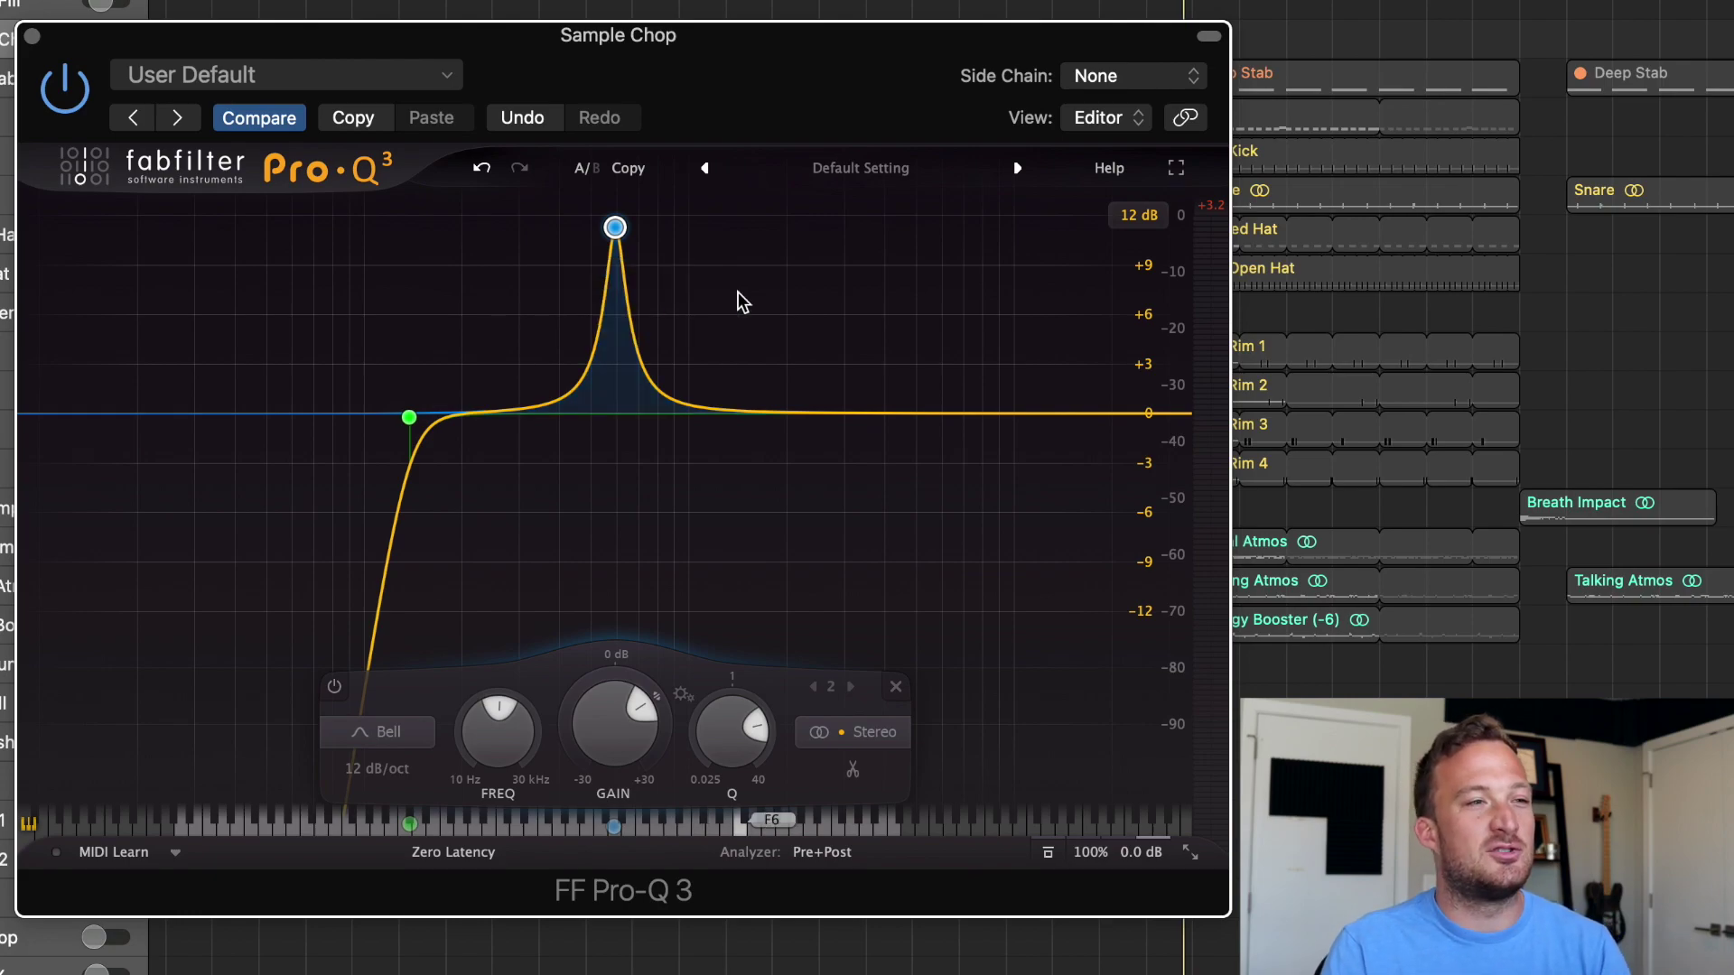
# Step: Turn the 593 Hz bell into a cut of about -6.6 dB and widen it to Q 3.943
pyautogui.moveTo(603, 725)
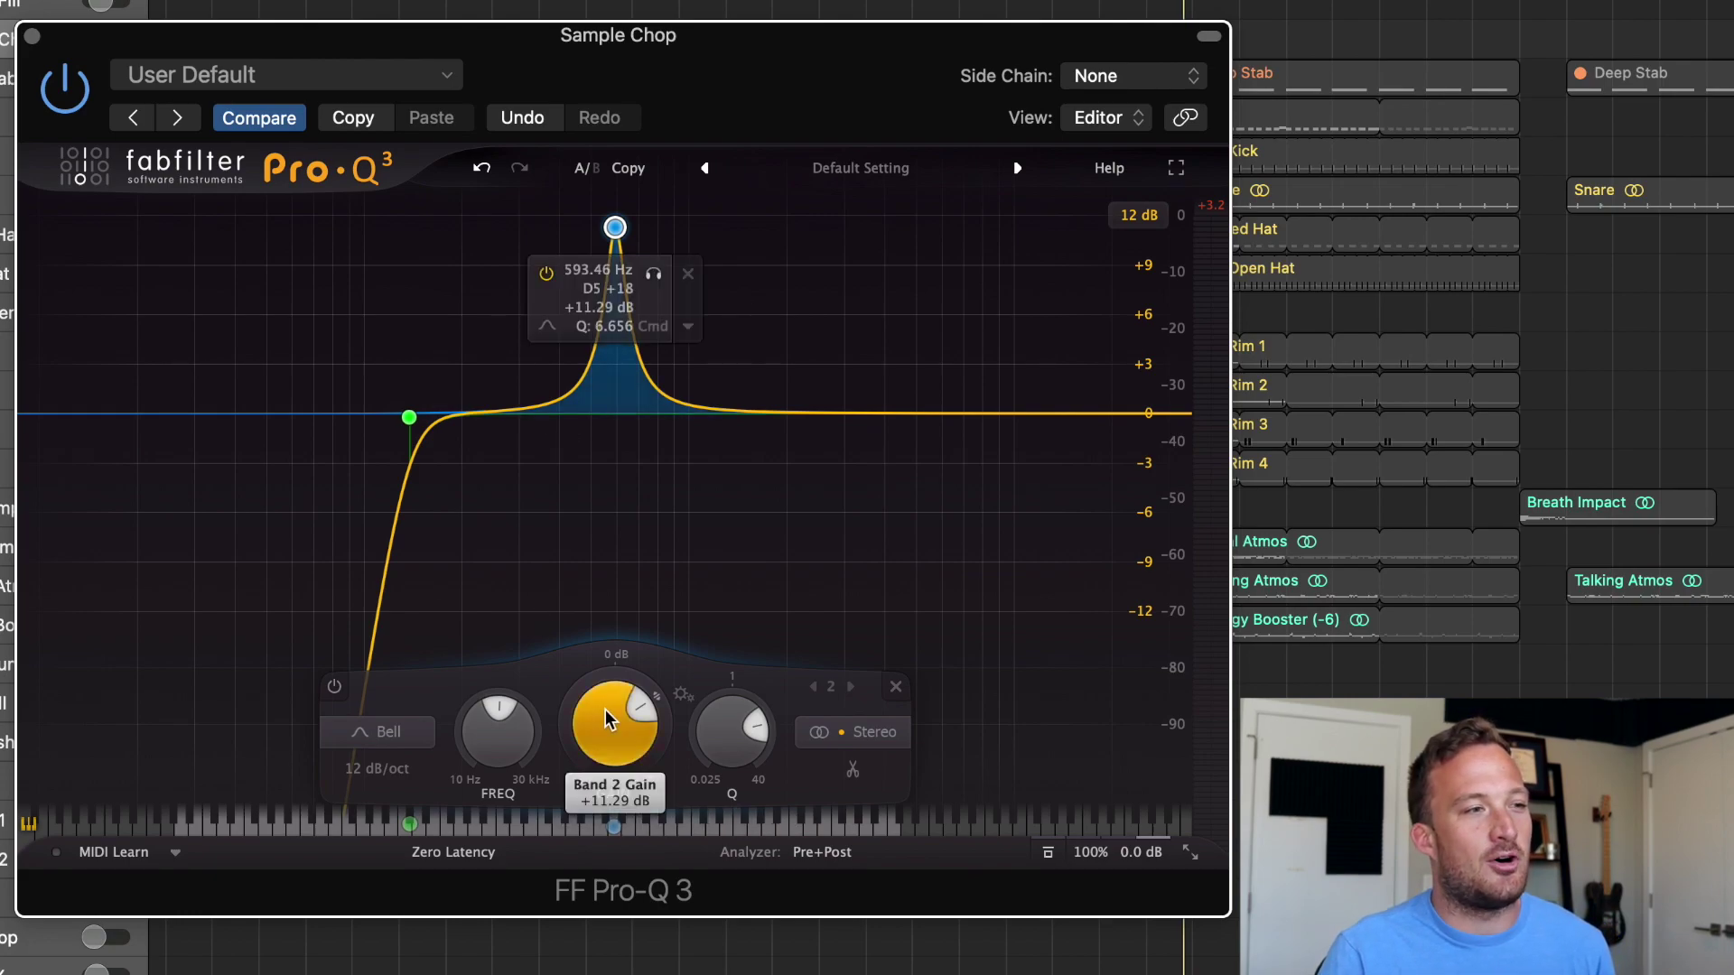
pyautogui.moveTo(603, 726); pyautogui.dragTo(600, 939)
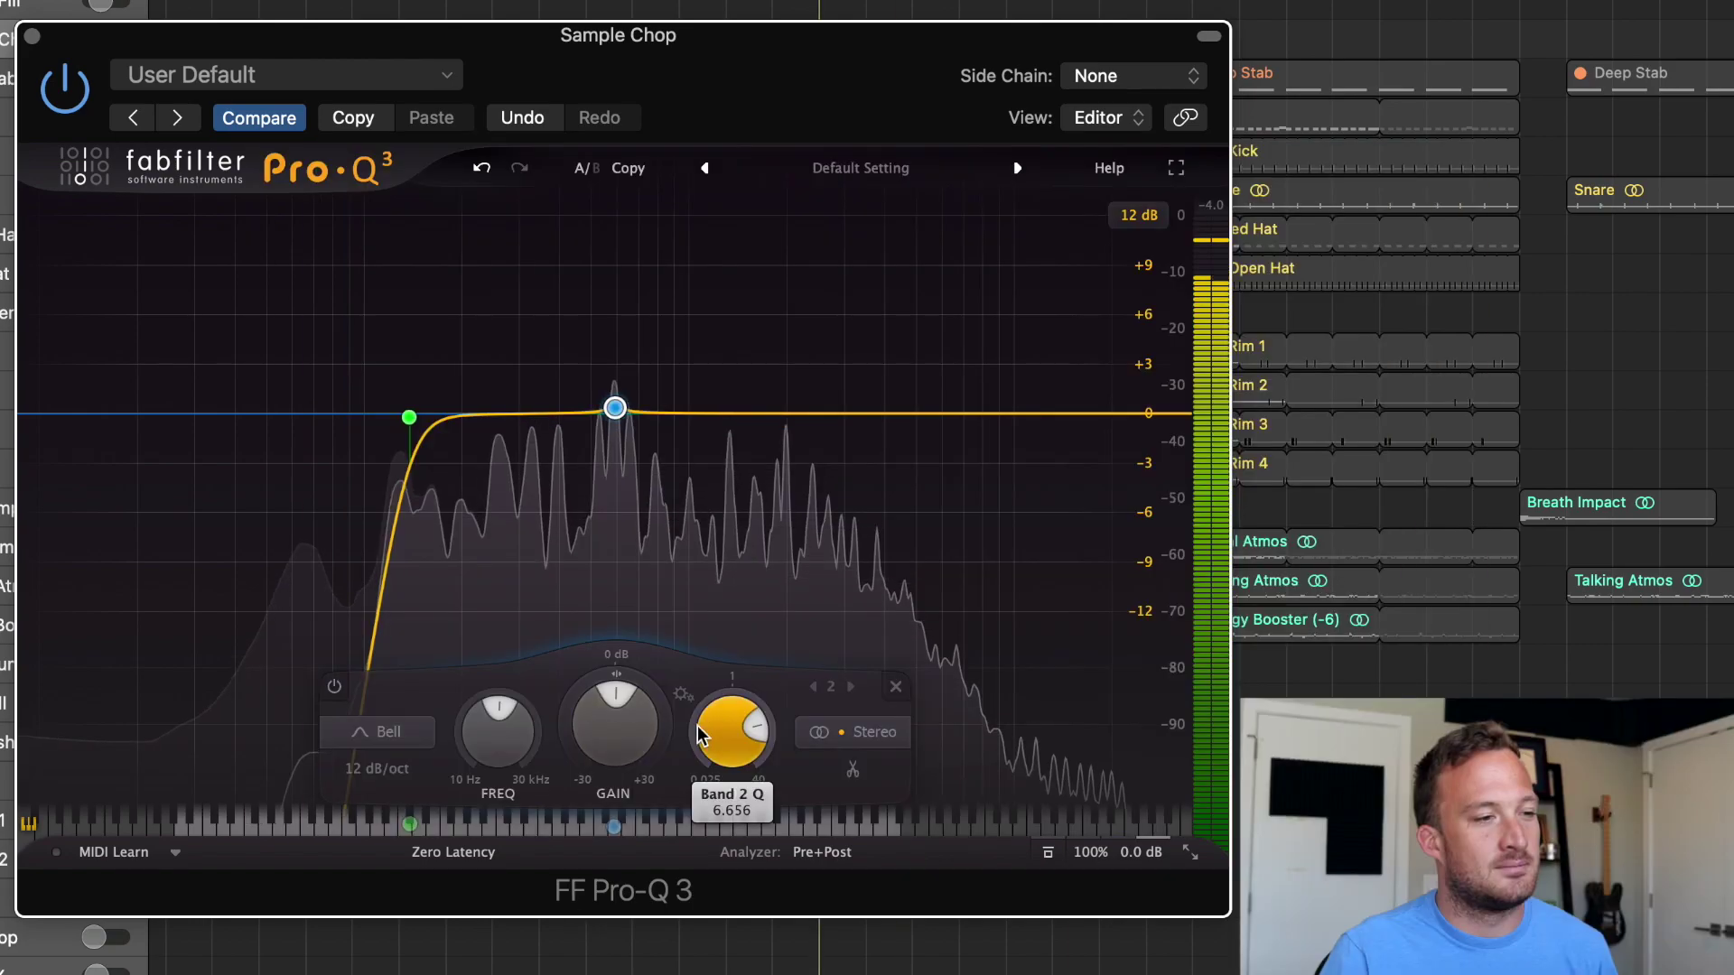
pyautogui.moveTo(614, 725); pyautogui.dragTo(620, 828)
pyautogui.moveTo(728, 742); pyautogui.dragTo(726, 733)
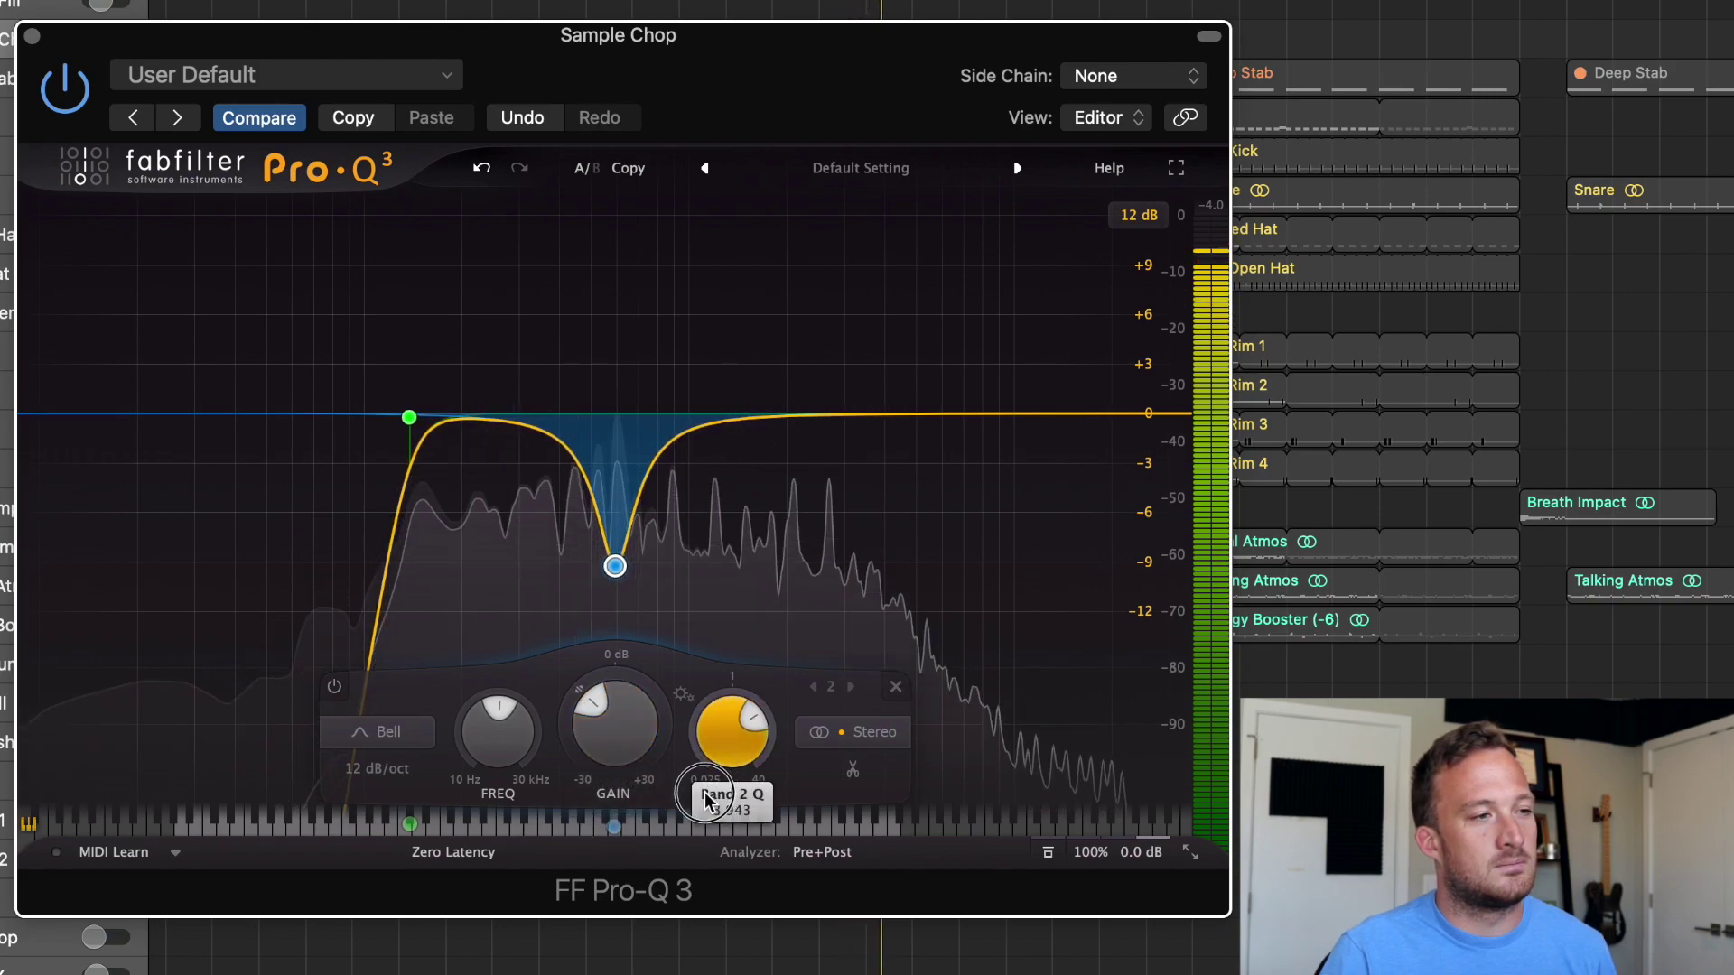
pyautogui.moveTo(620, 733); pyautogui.dragTo(542, 768)
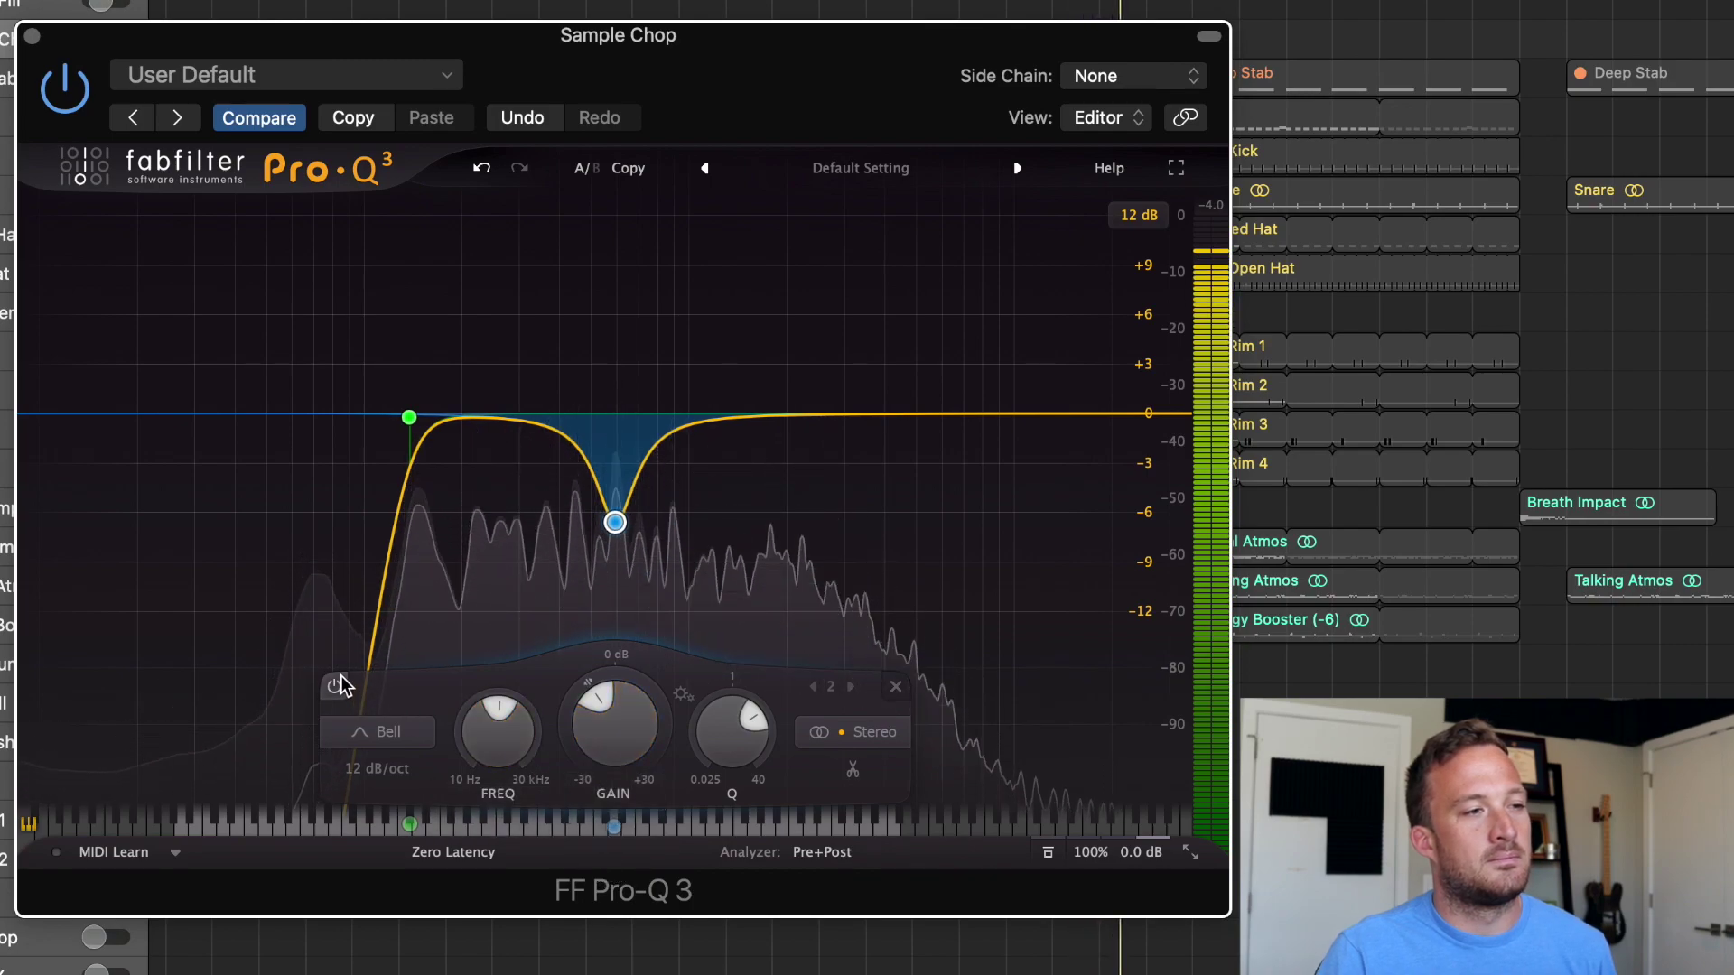
# Step: Compare the sound with the 593 Hz cut bypassed and re-enabled during playback
pyautogui.moveTo(340, 679)
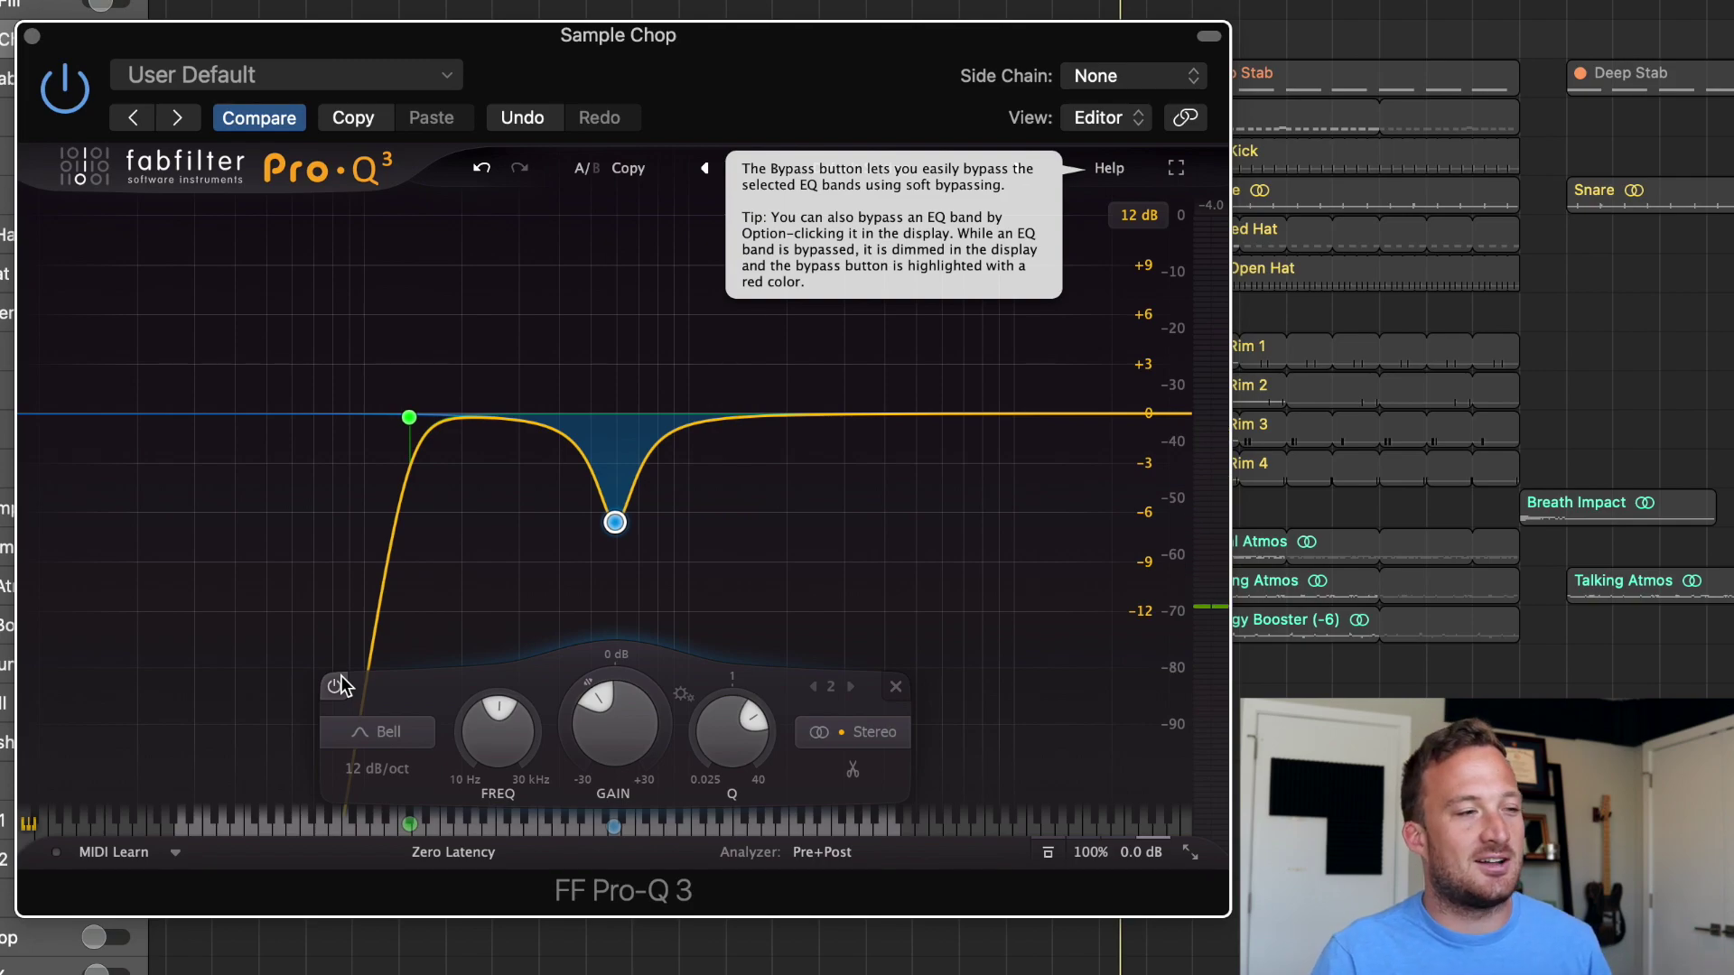
pyautogui.click(334, 688)
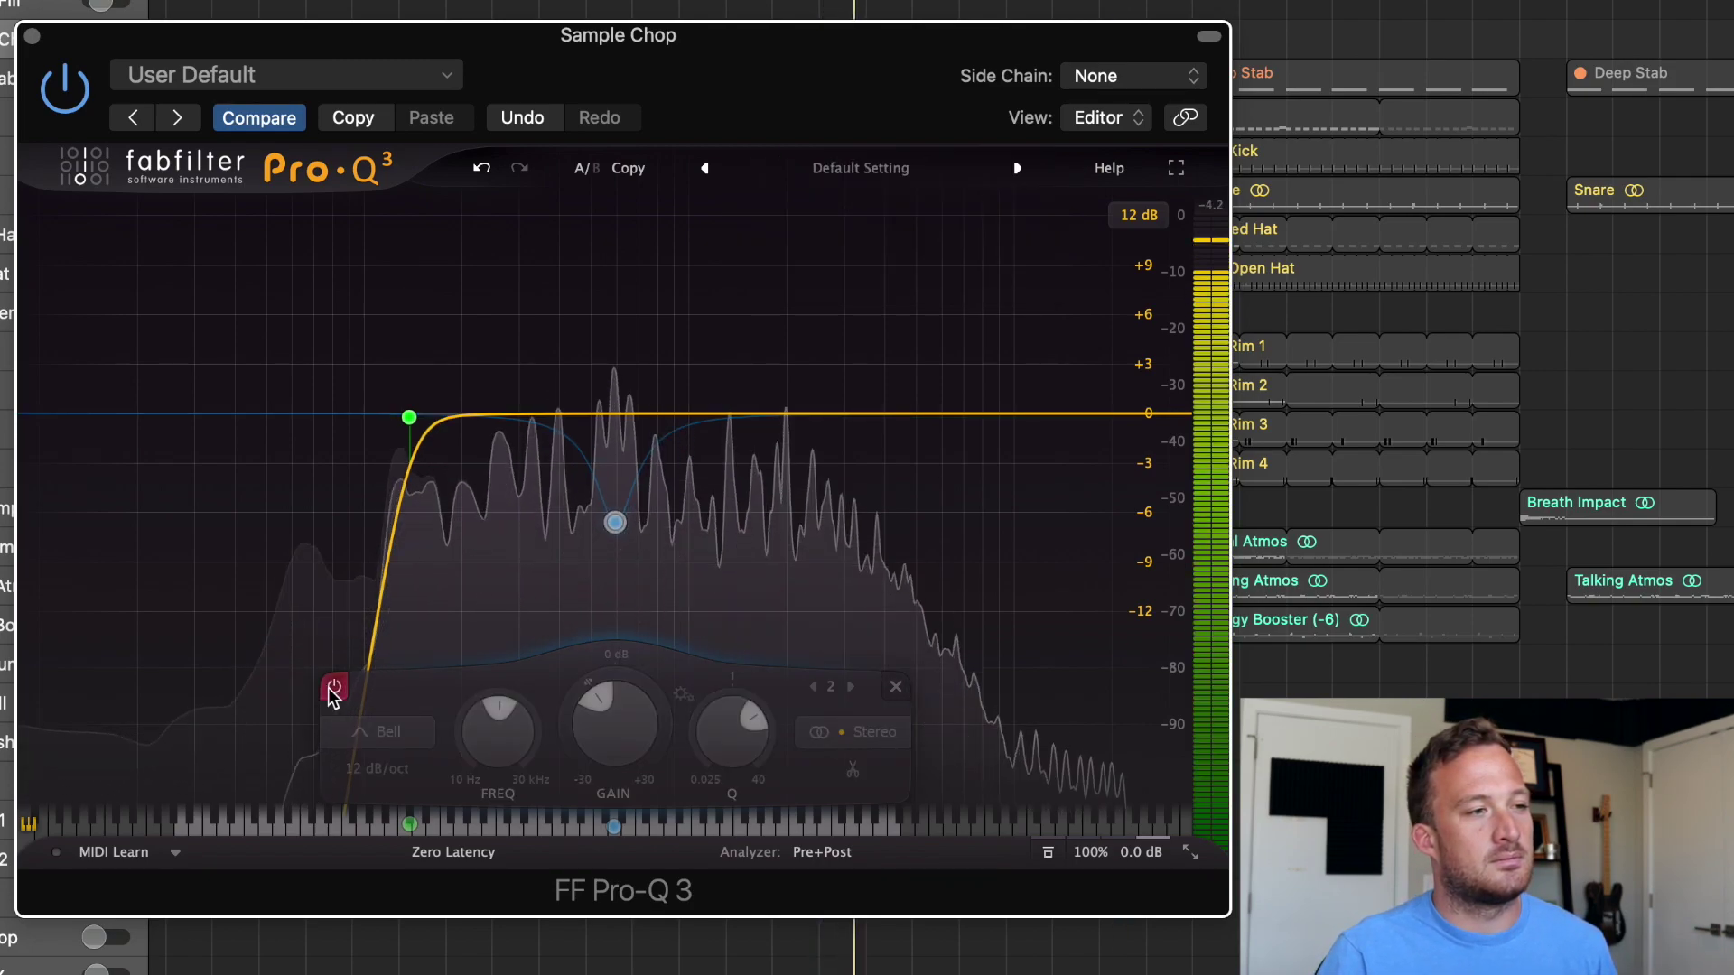
pyautogui.click(334, 688)
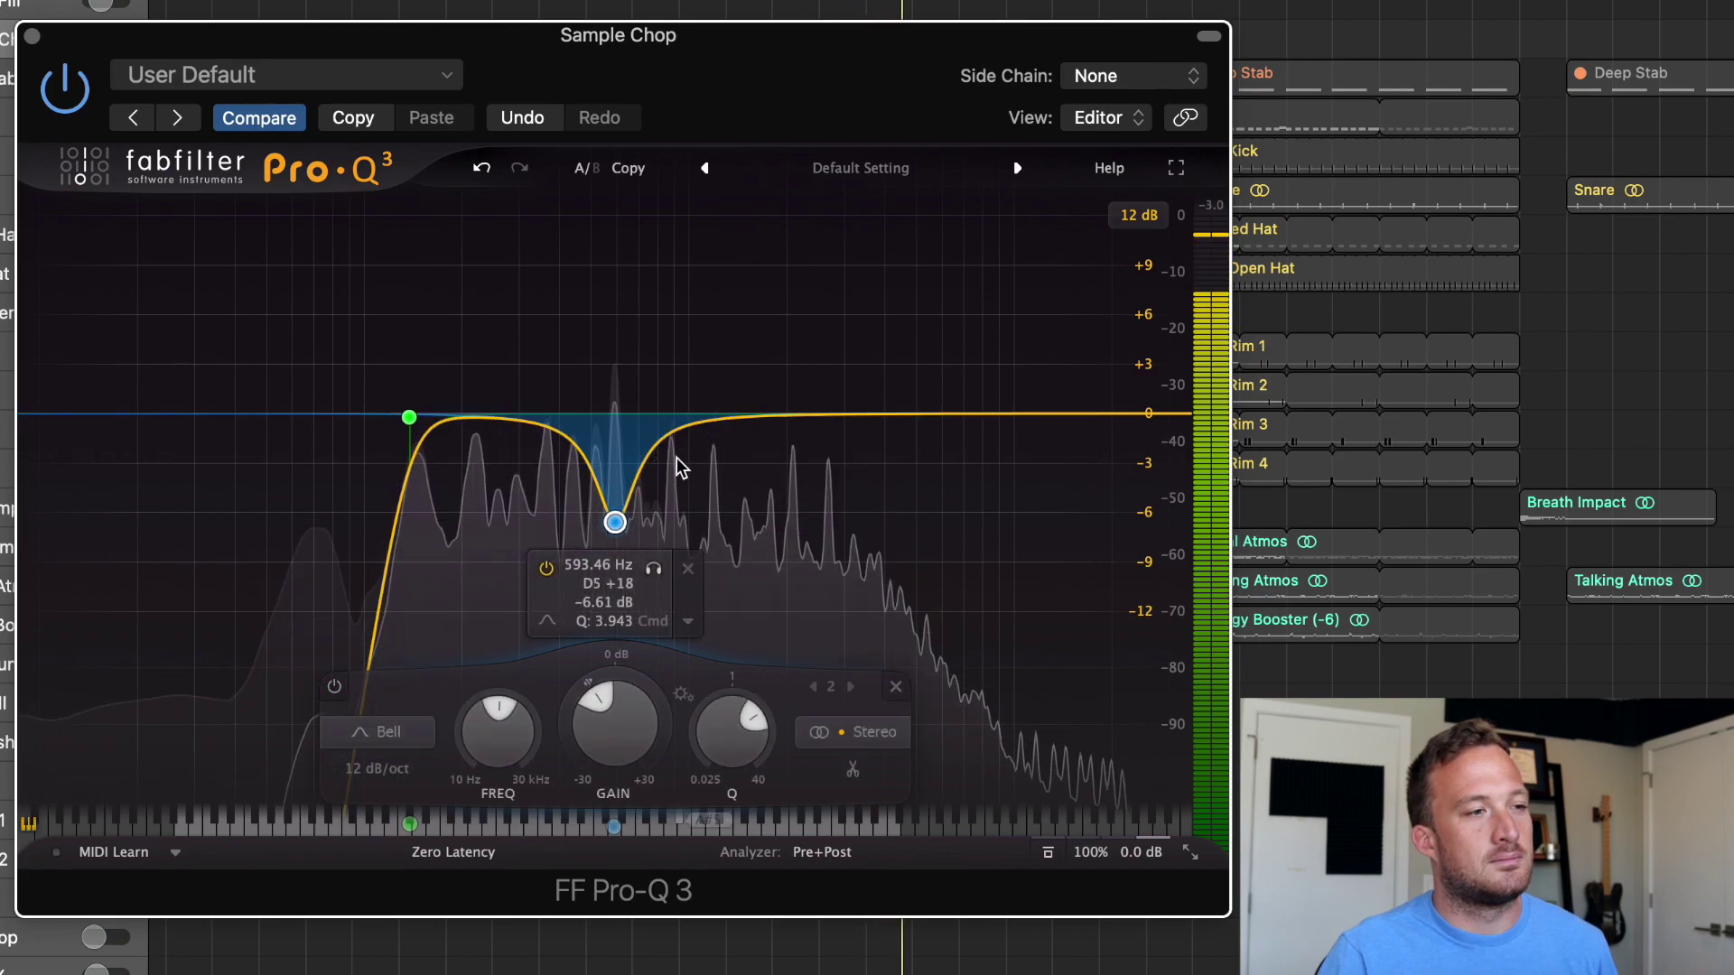
# Step: Add another bell cut of about -2.9 dB at about 834 Hz with Q 4.737
pyautogui.moveTo(654, 446); pyautogui.dragTo(687, 327)
pyautogui.moveTo(650, 229); pyautogui.dragTo(658, 585)
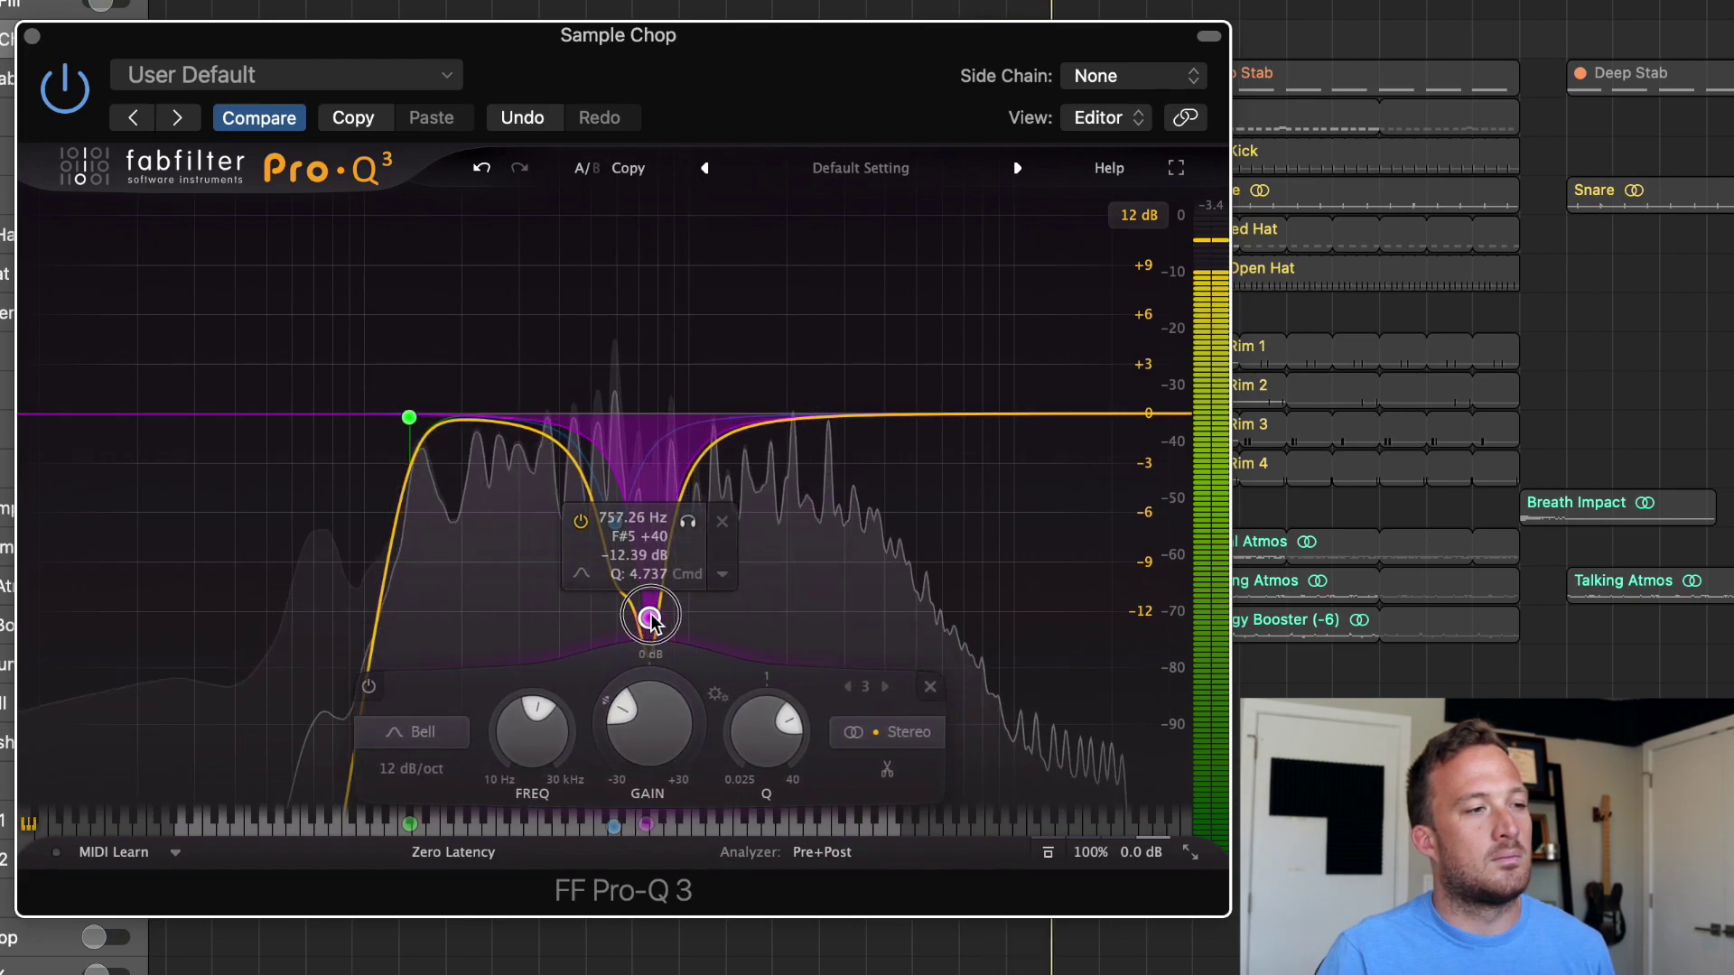
pyautogui.moveTo(660, 427)
pyautogui.mouseDown()
pyautogui.moveTo(660, 396)
pyautogui.moveTo(663, 432)
pyautogui.mouseUp()
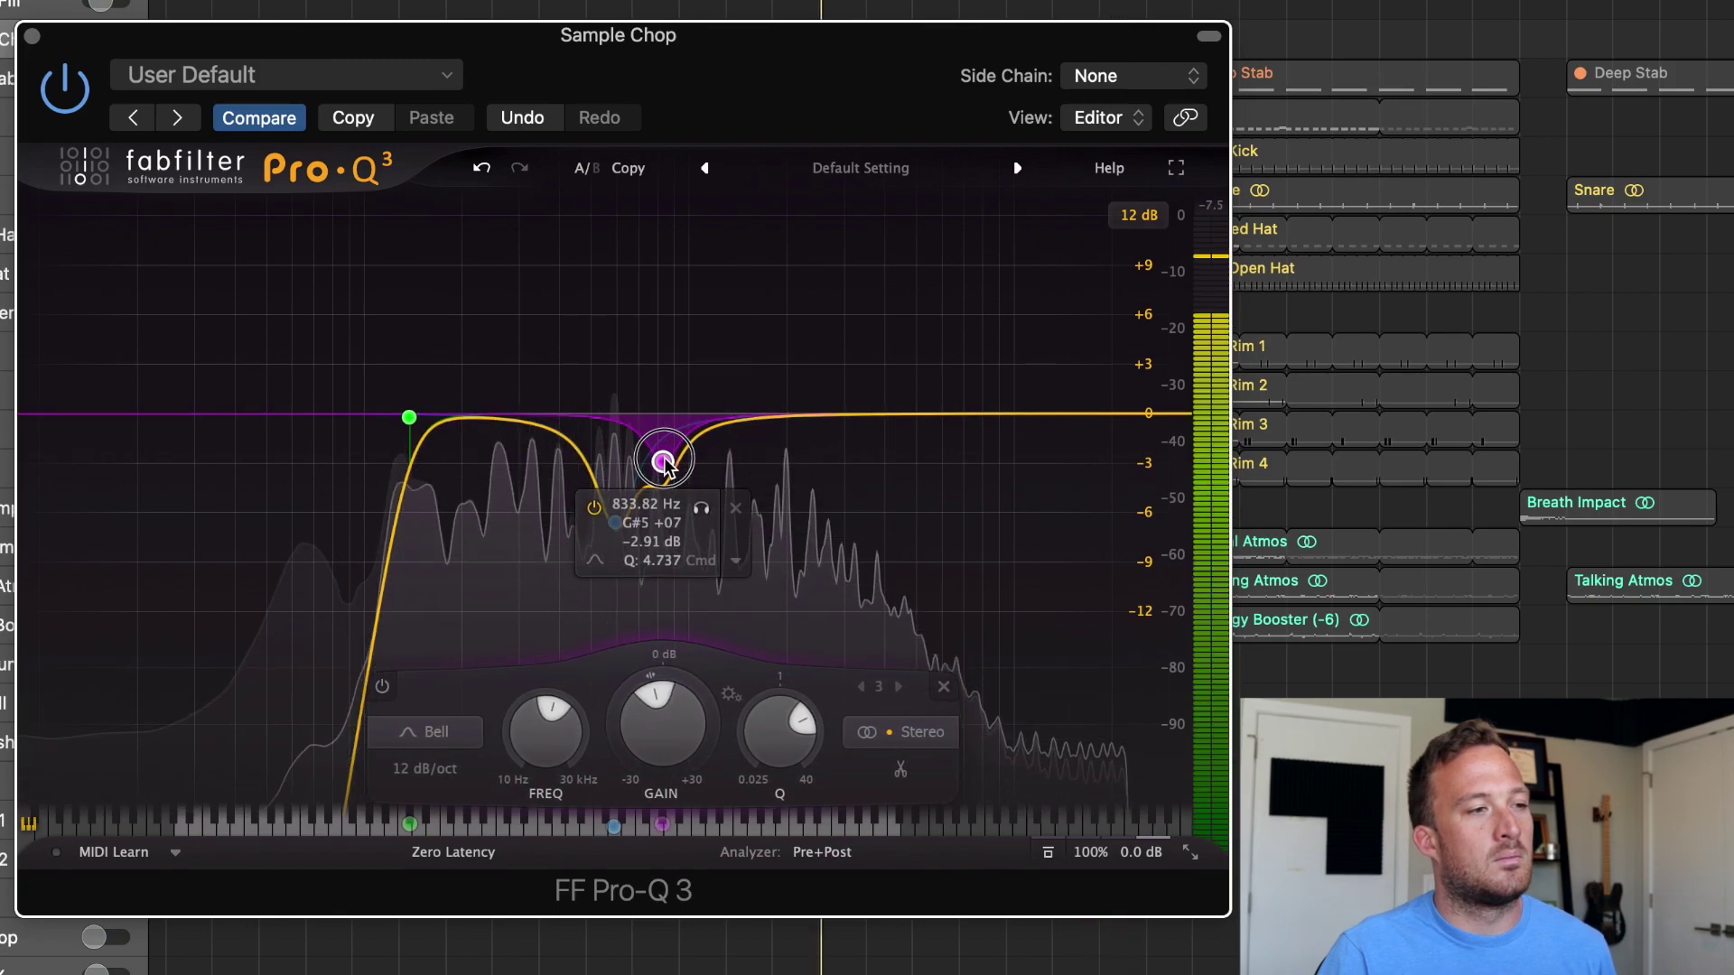
pyautogui.moveTo(662, 456); pyautogui.dragTo(663, 461)
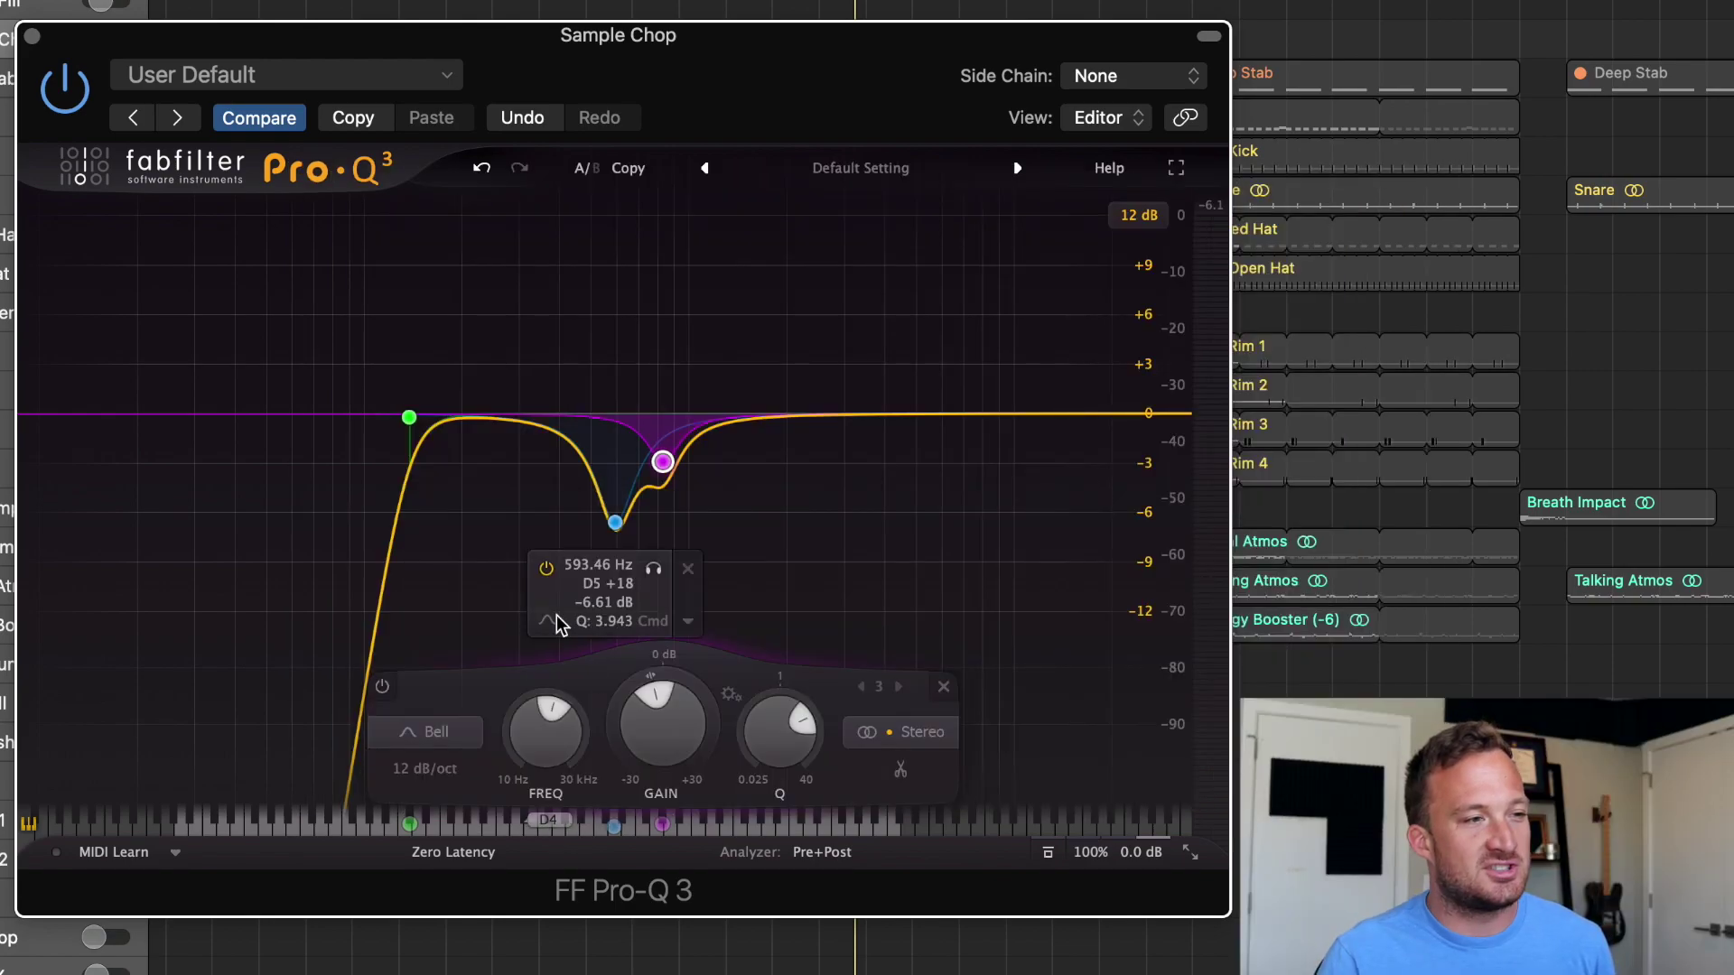
# Step: Bypass both bell cuts, add a broad 24 dB/oct bell at 3539.5 Hz with +6.12 dB gain and Q 0.394, and audition it
pyautogui.doubleClick(614, 524)
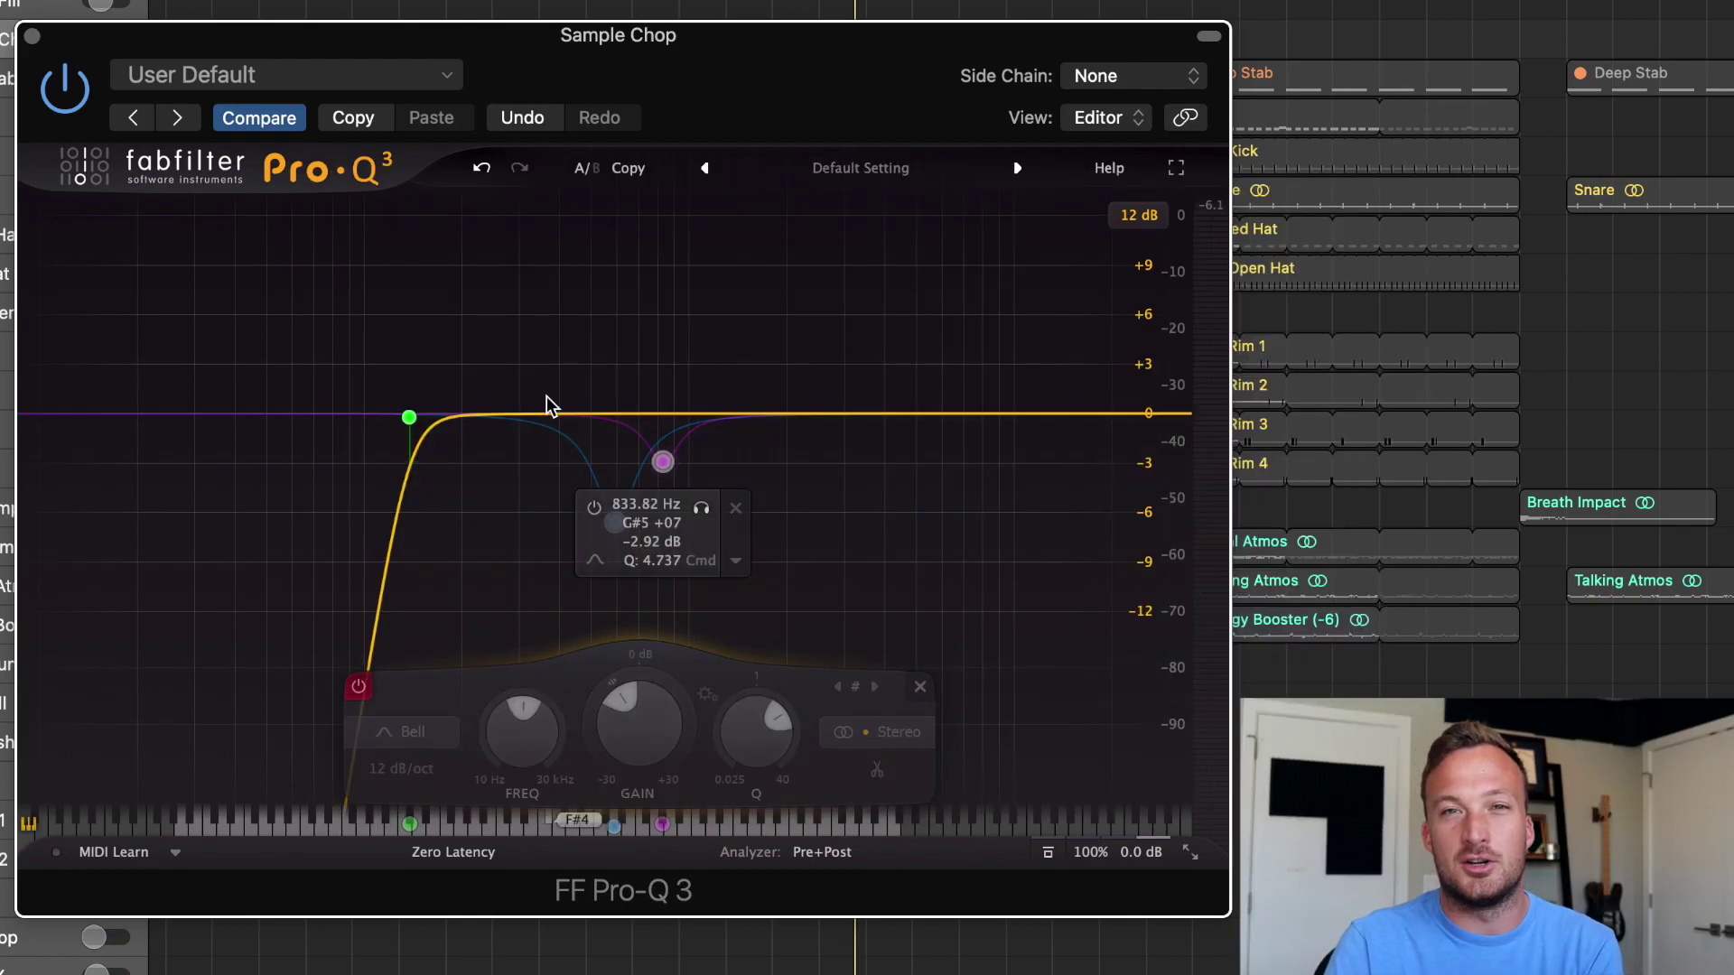
pyautogui.moveTo(546, 398); pyautogui.dragTo(516, 440)
pyautogui.click(275, 767)
pyautogui.click(303, 833)
pyautogui.moveTo(516, 440); pyautogui.dragTo(867, 315)
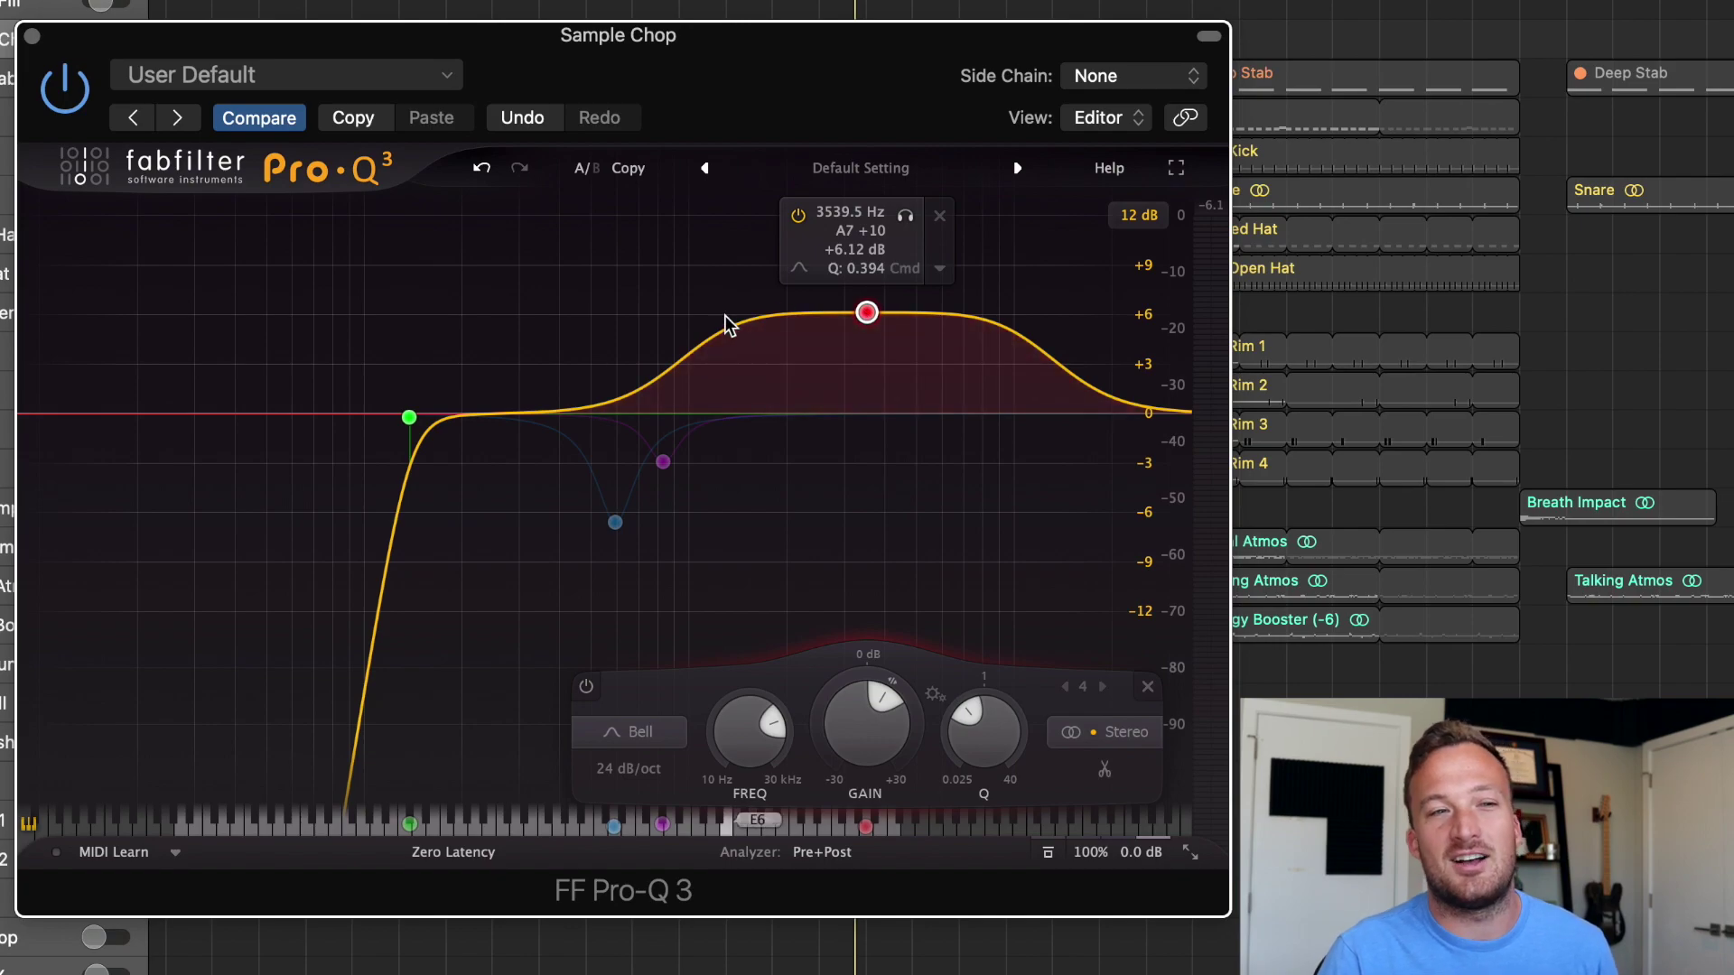
pyautogui.press('space')
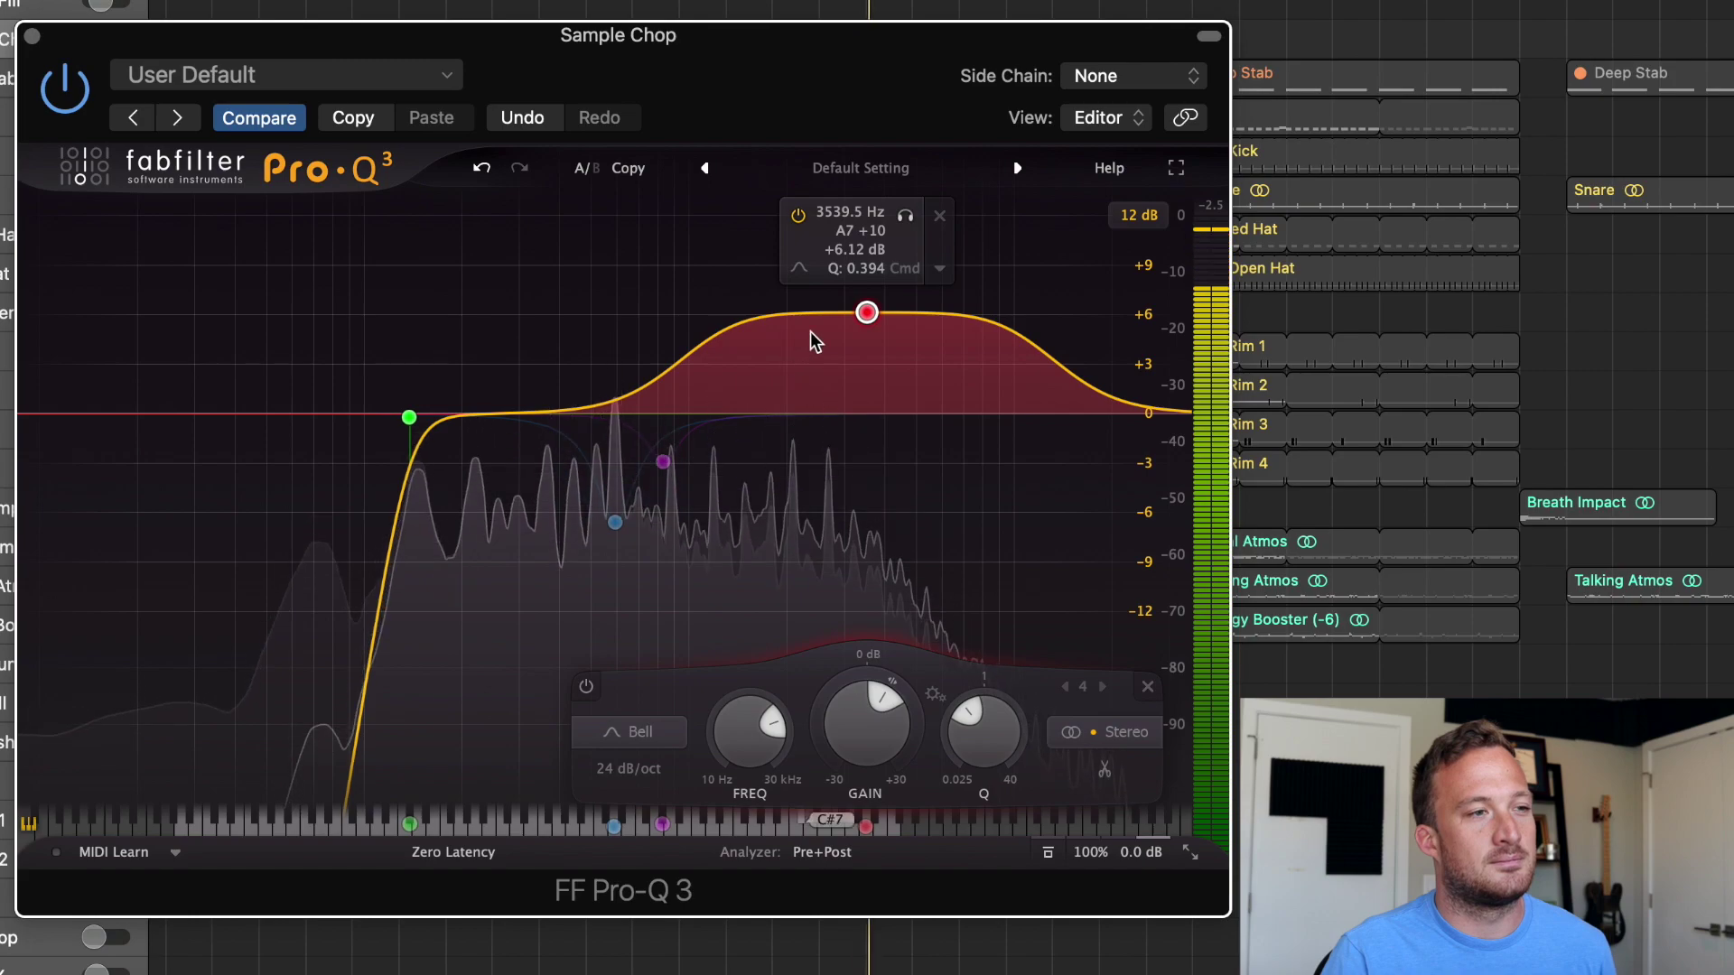
pyautogui.press('space')
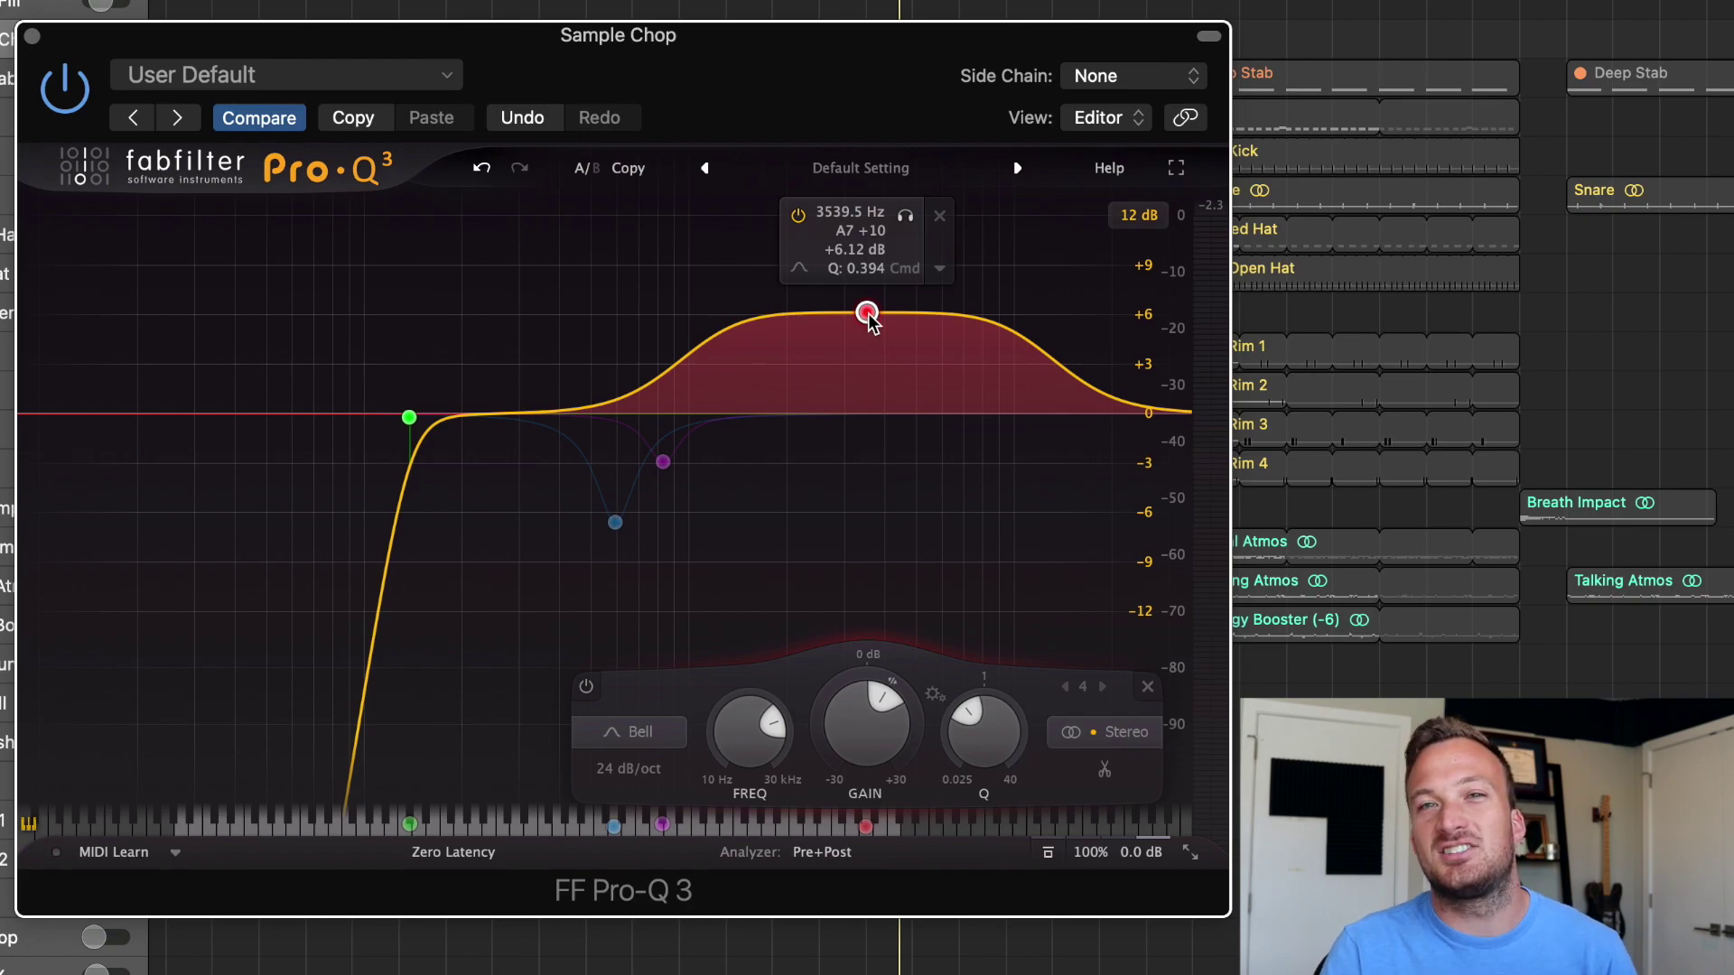
# Step: Move the broad bell to the low mids as a cut of about -6 dB, raise the output level to +6.0 dB, and audition it
pyautogui.moveTo(867, 313); pyautogui.dragTo(530, 514)
pyautogui.moveTo(1123, 864)
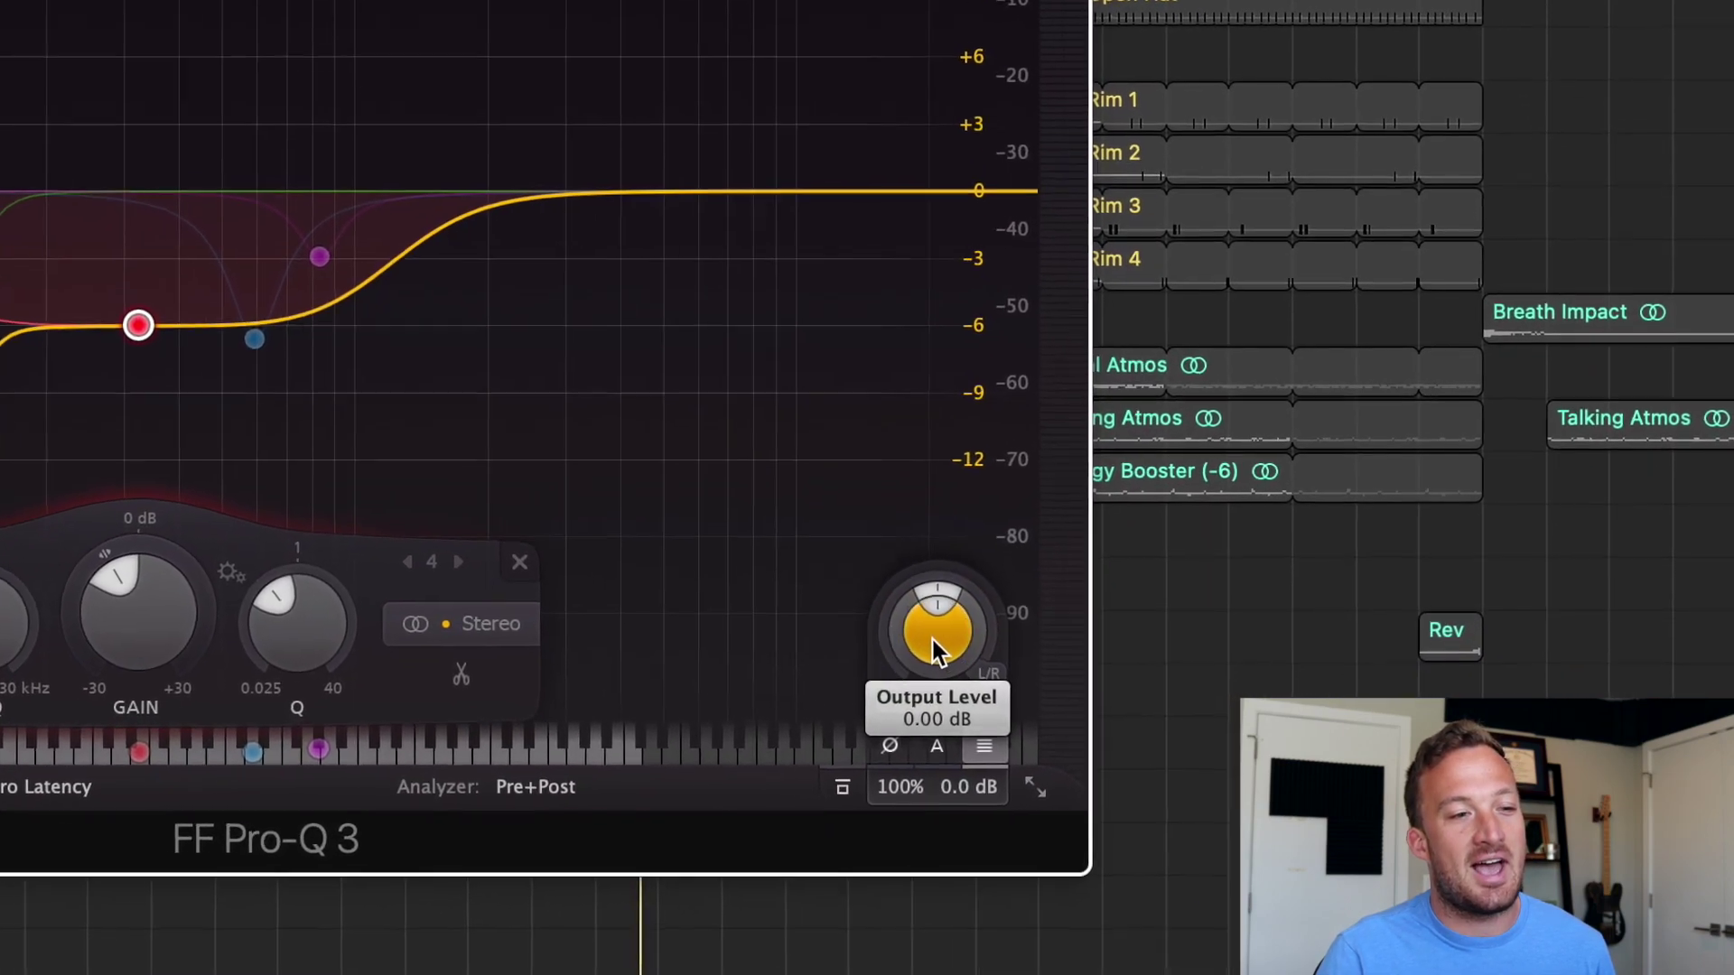
pyautogui.moveTo(934, 632); pyautogui.dragTo(934, 596)
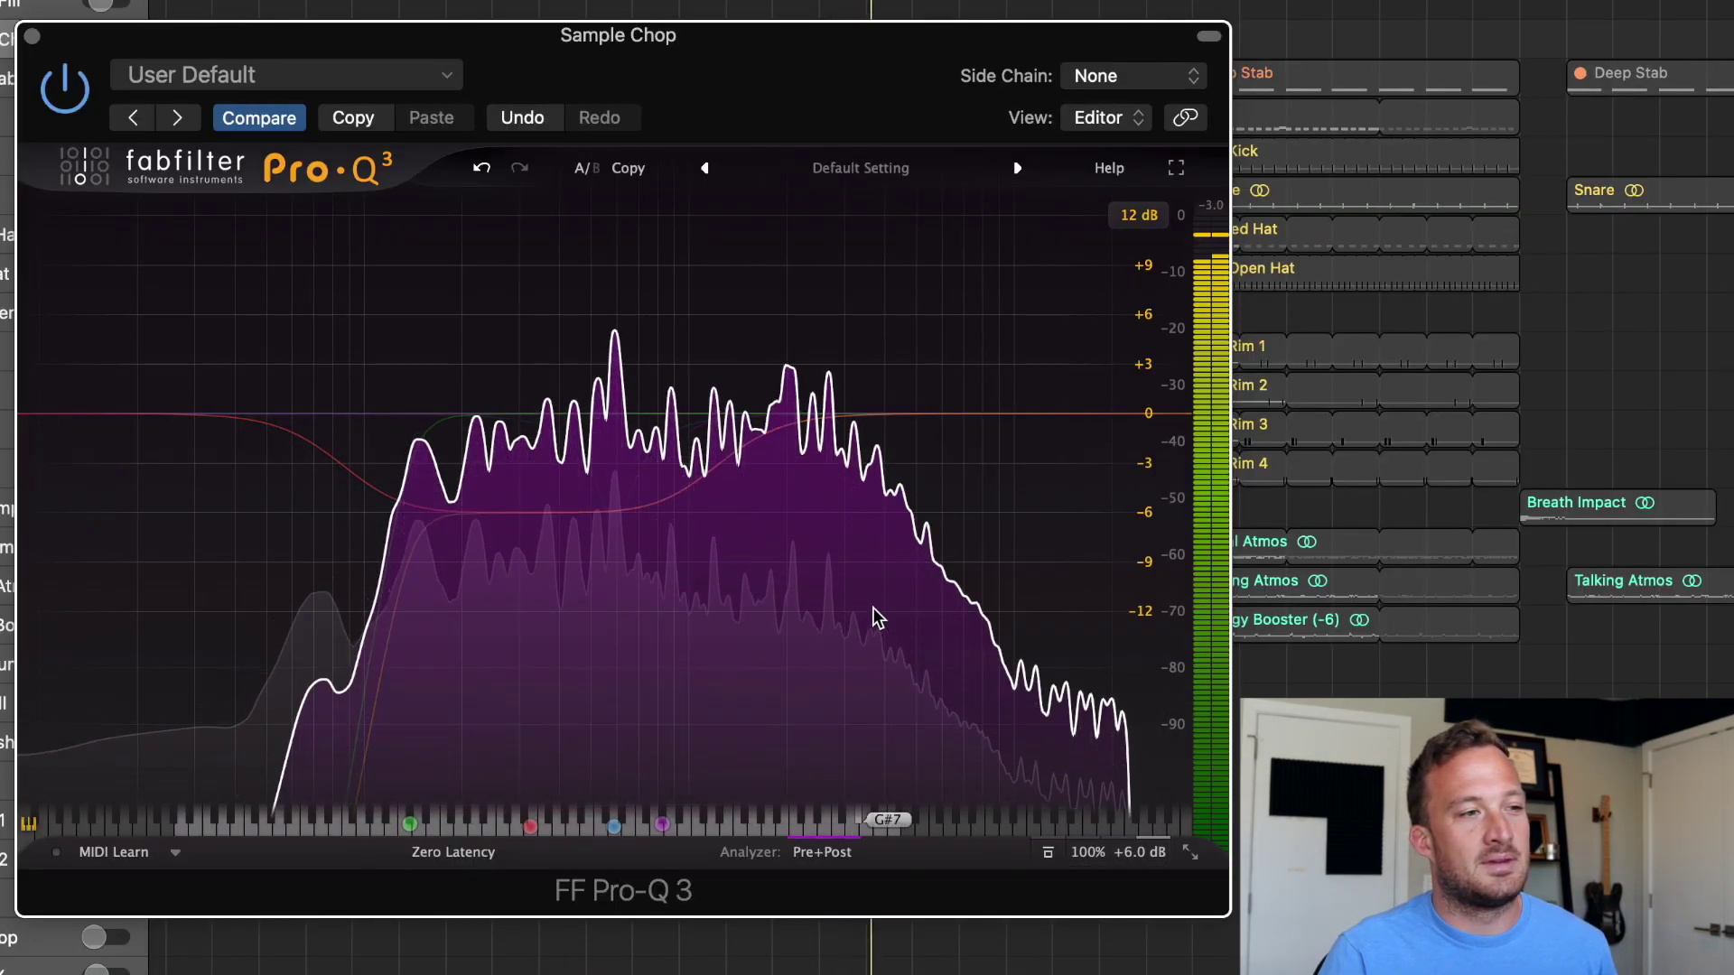
pyautogui.moveTo(778, 528)
pyautogui.press('space')
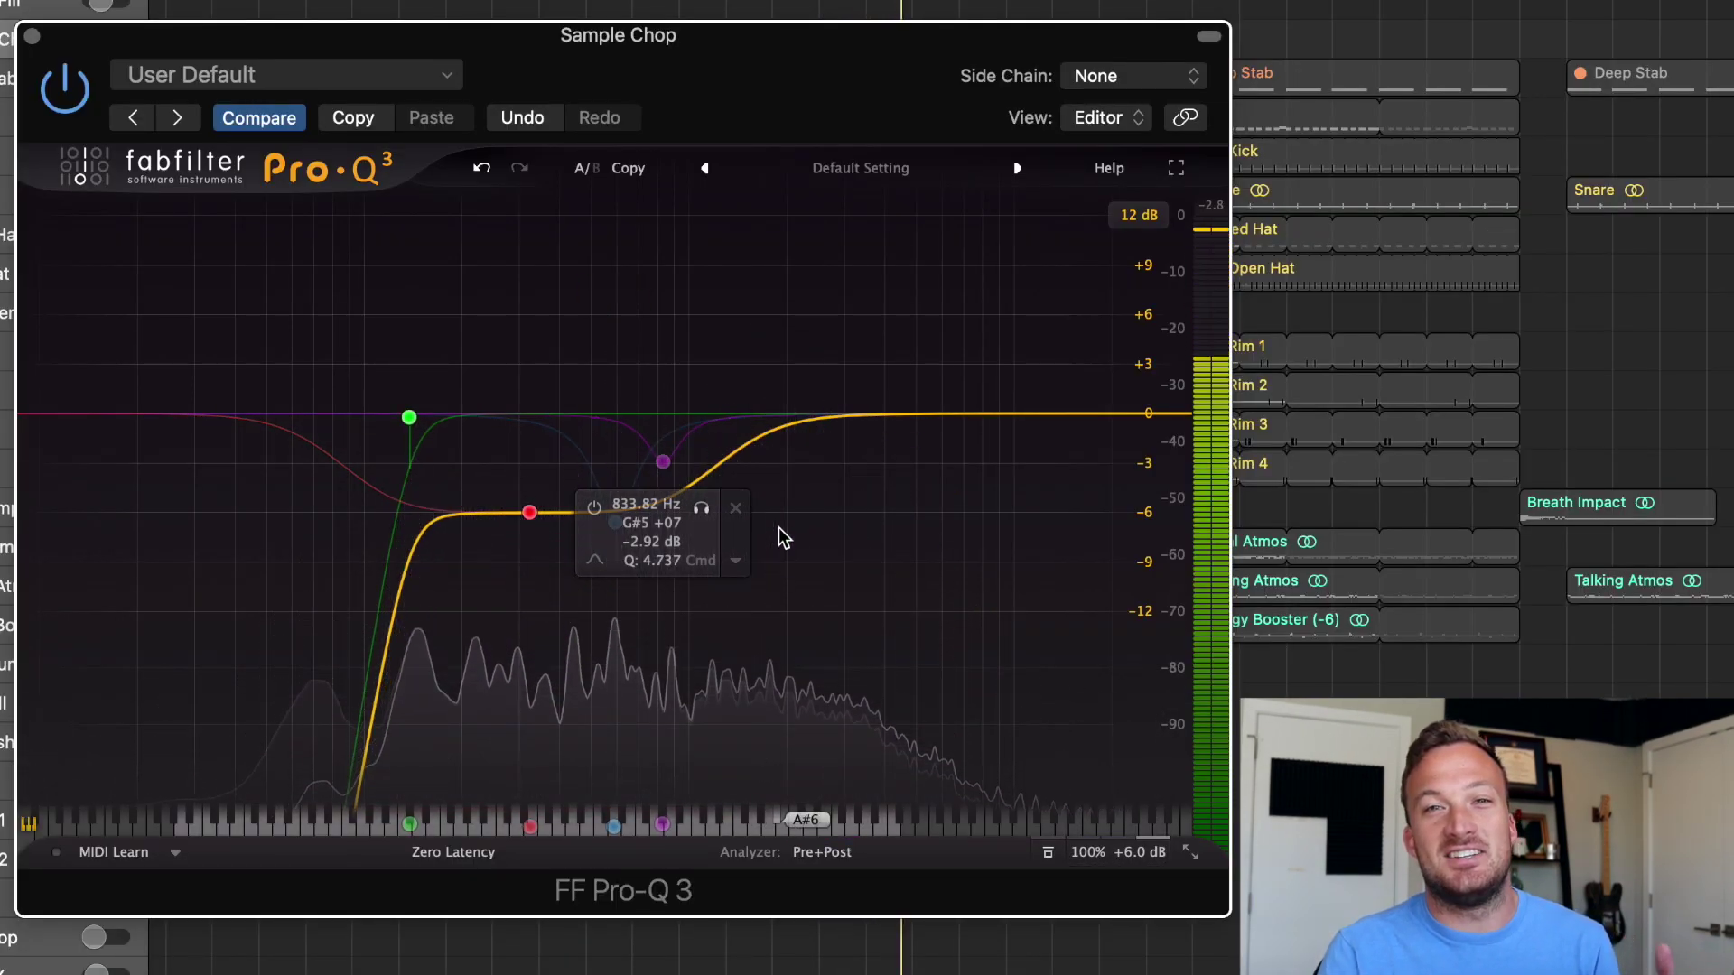
# Step: Move the broad bell to 4013.4 Hz with +5.79 dB gain, reset the output level to 0 dB, and audition the boost
pyautogui.moveTo(528, 513); pyautogui.dragTo(885, 320)
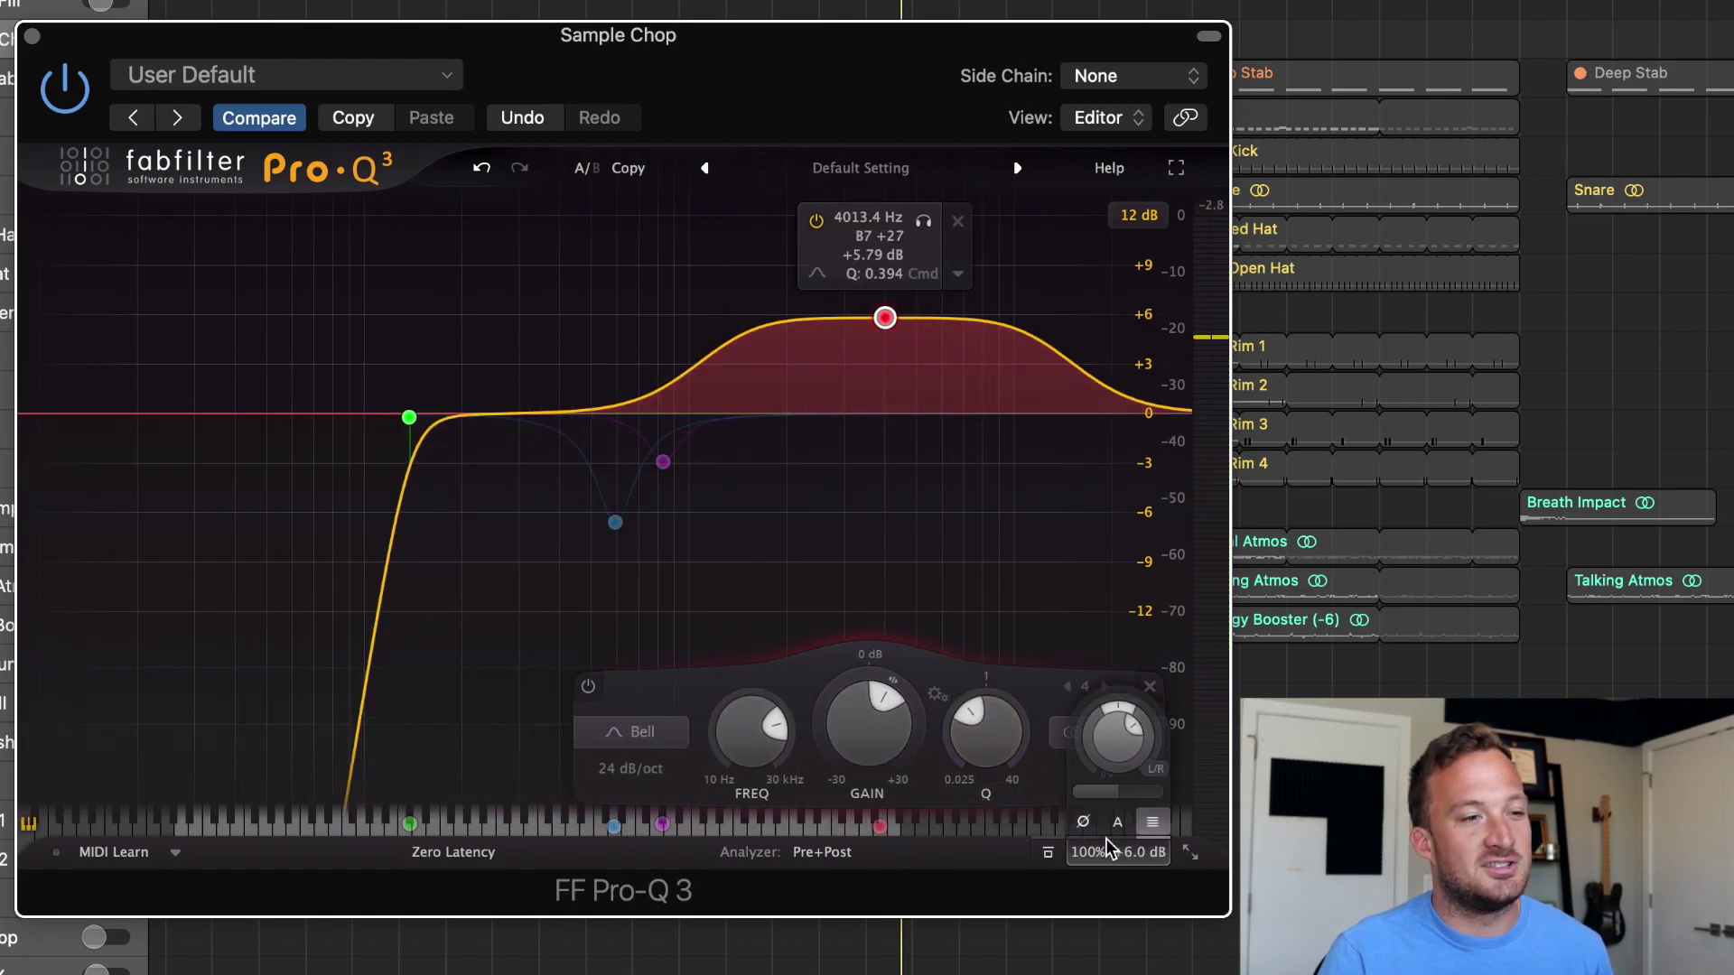
pyautogui.doubleClick(1115, 740)
pyautogui.press('space')
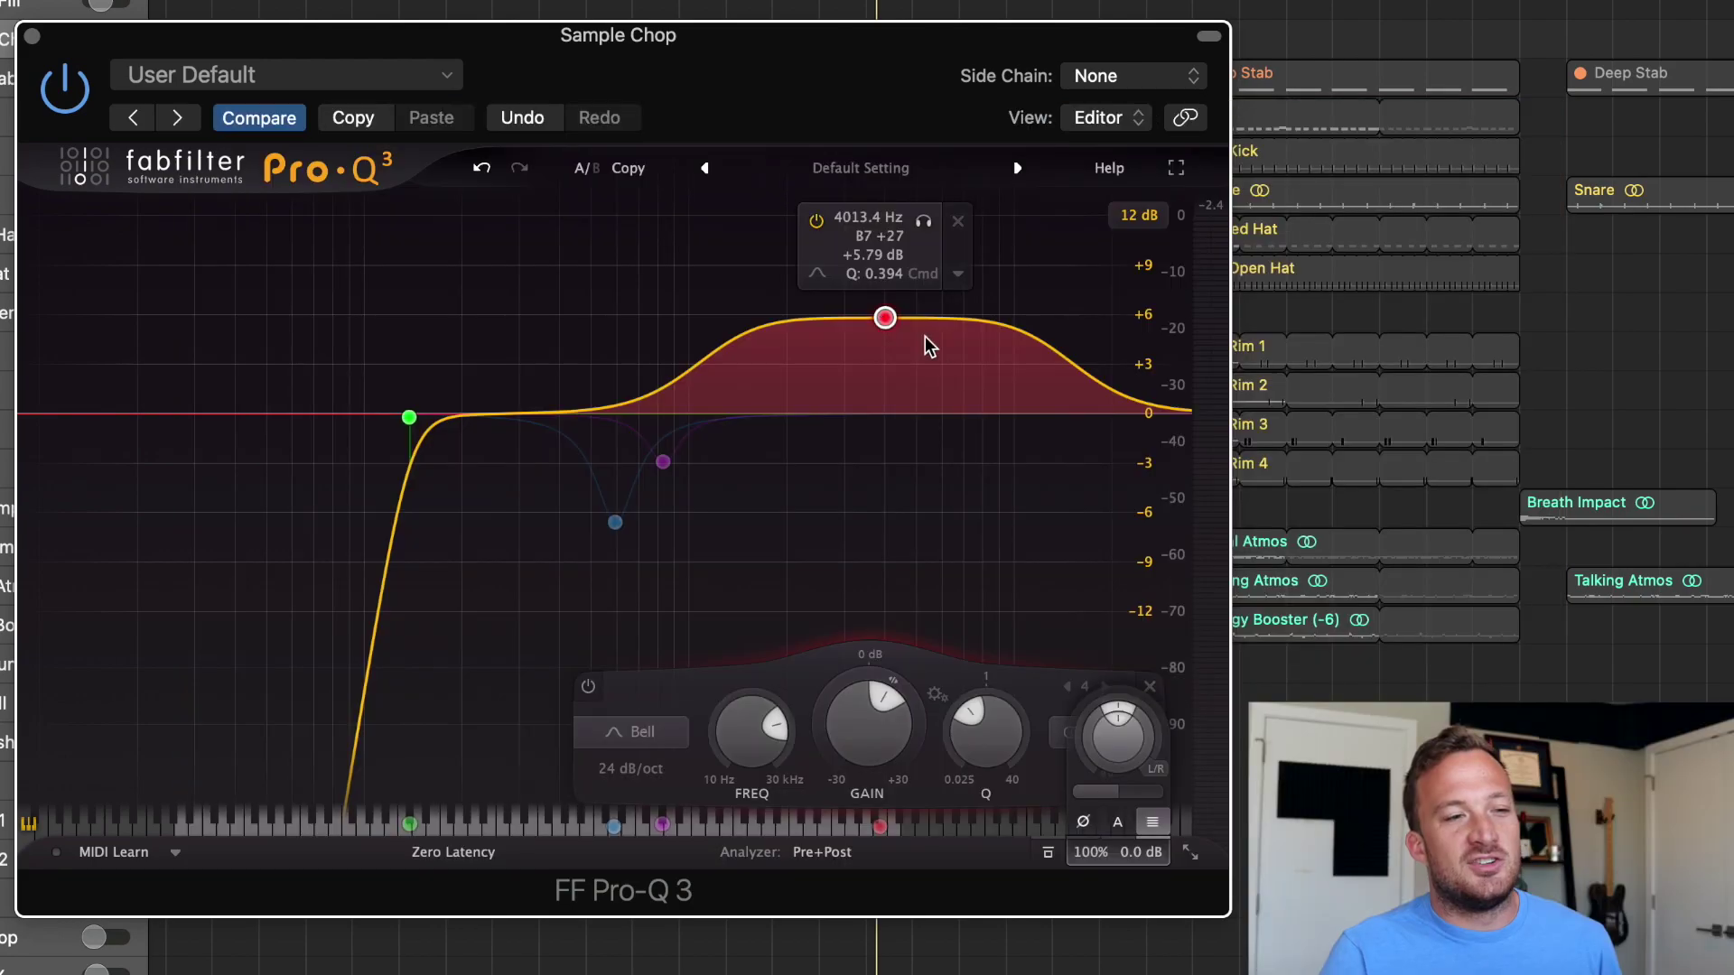
# Step: Delete the broad bell band and re-enable the two bell cuts at about 593 and 834 Hz
pyautogui.click(1146, 689)
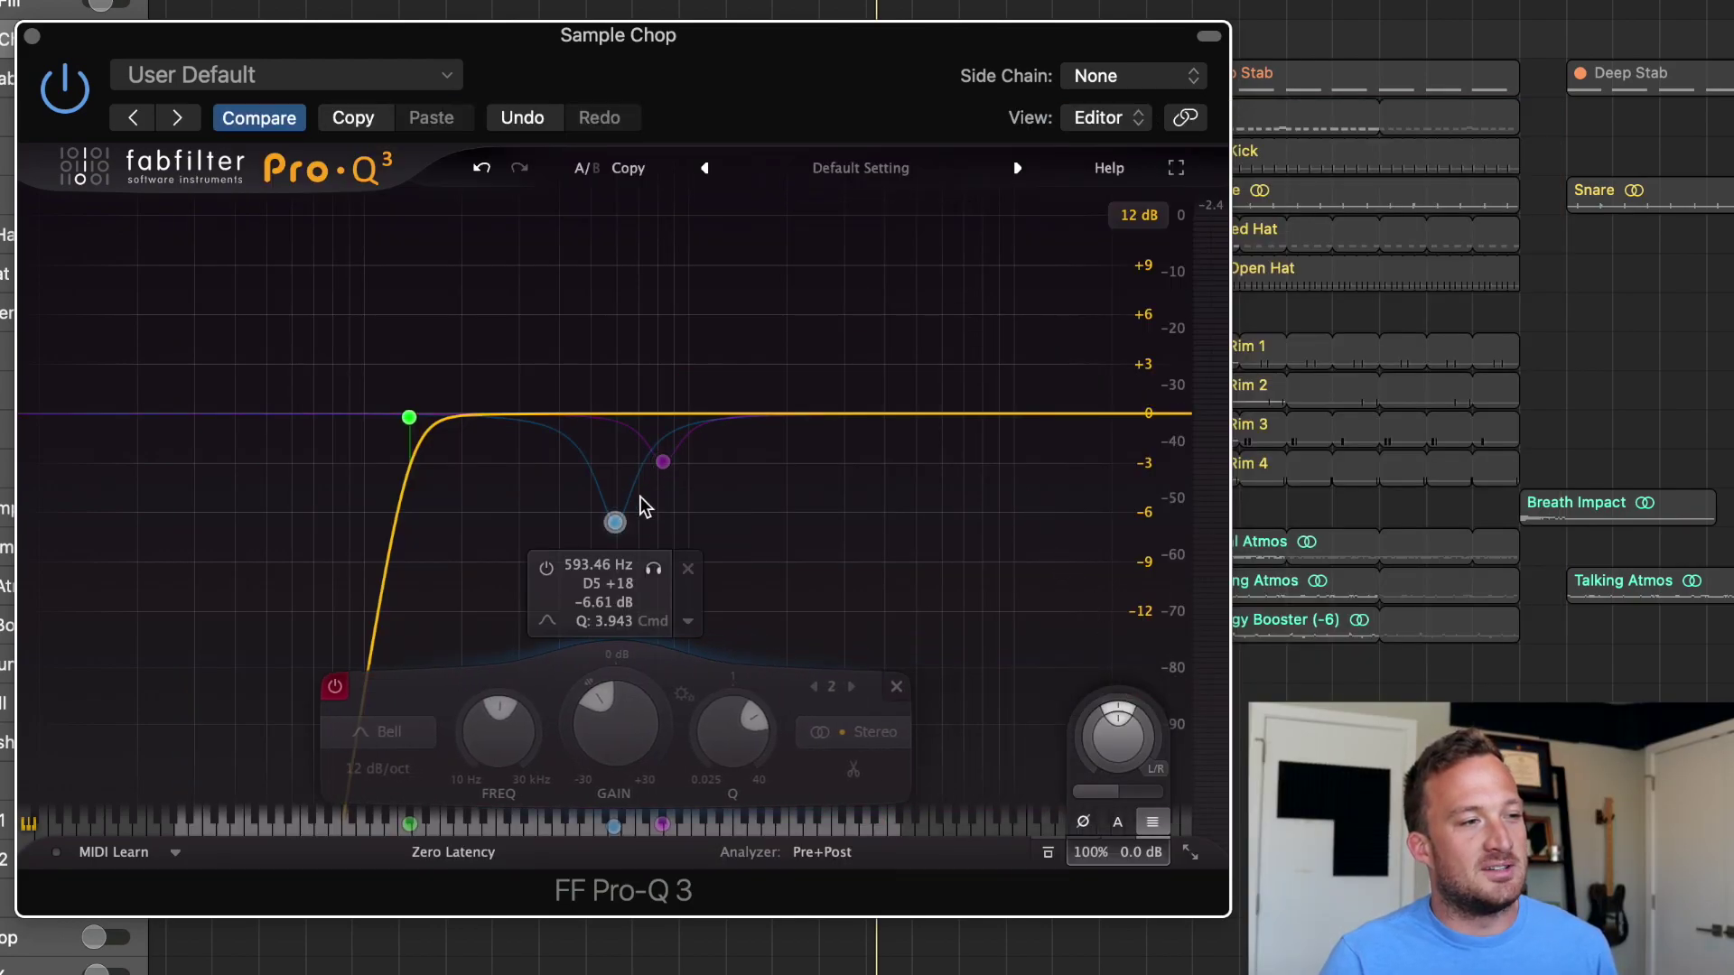
pyautogui.click(358, 686)
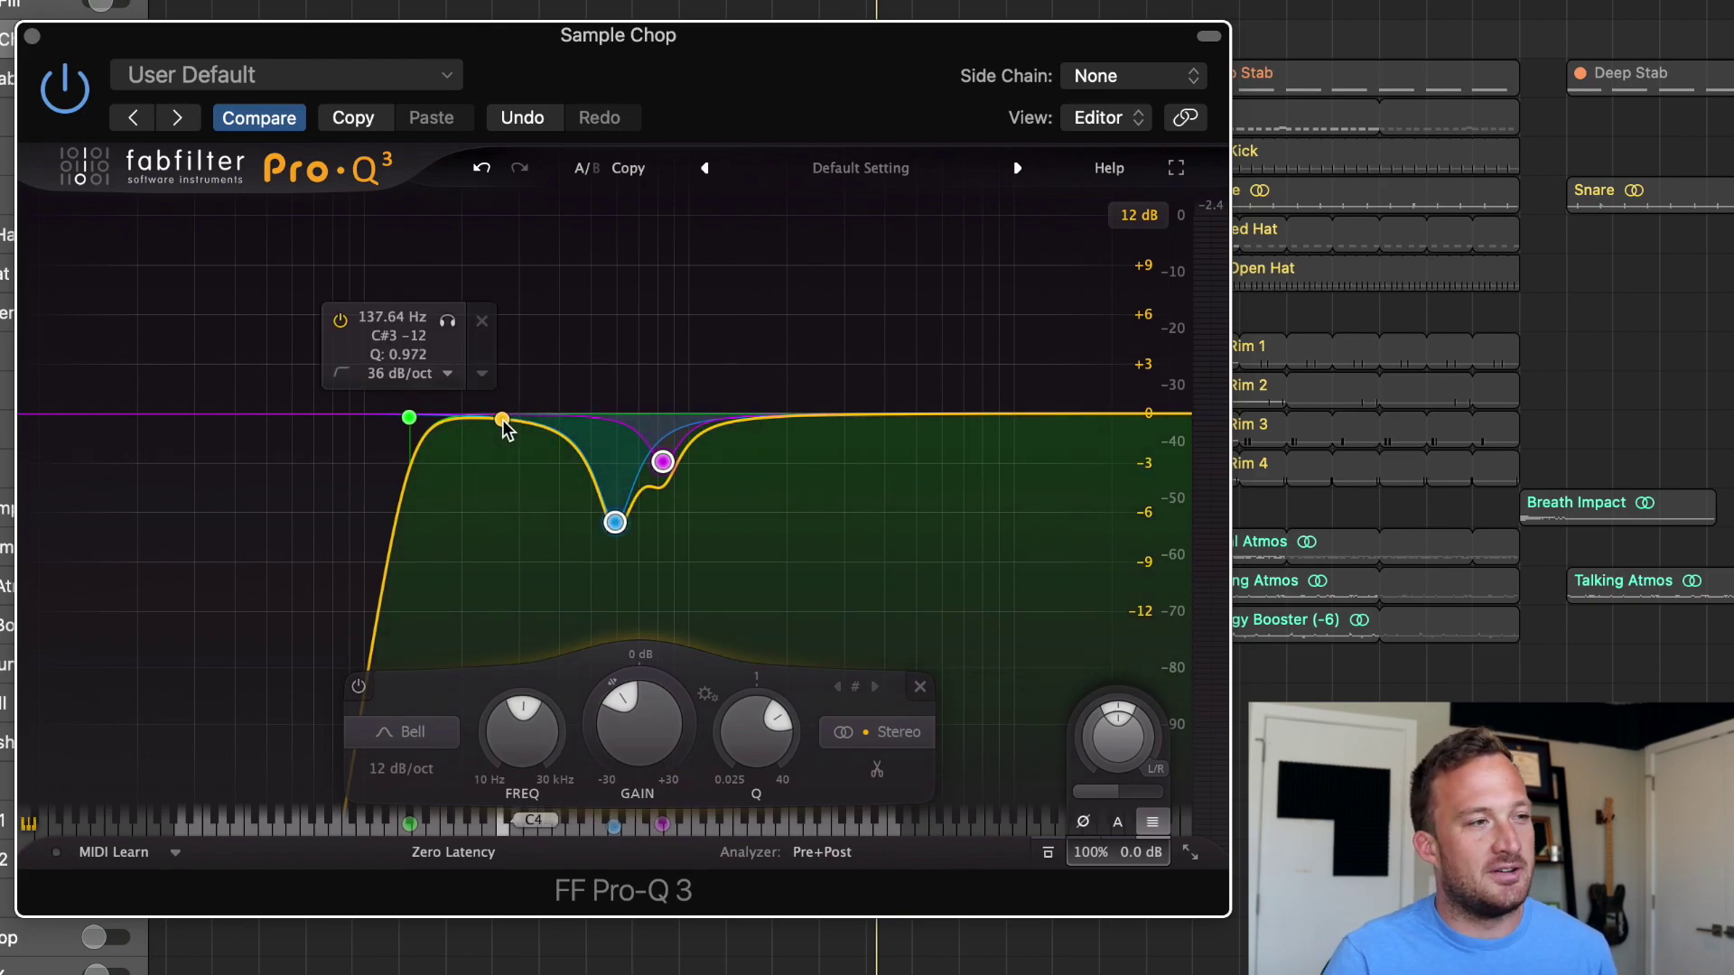
# Step: During playback, add a broad bell cut of about -3 dB in the low mids and a broad high-frequency boost of about +2.5 dB
pyautogui.press('space')
pyautogui.moveTo(503, 424); pyautogui.dragTo(485, 476)
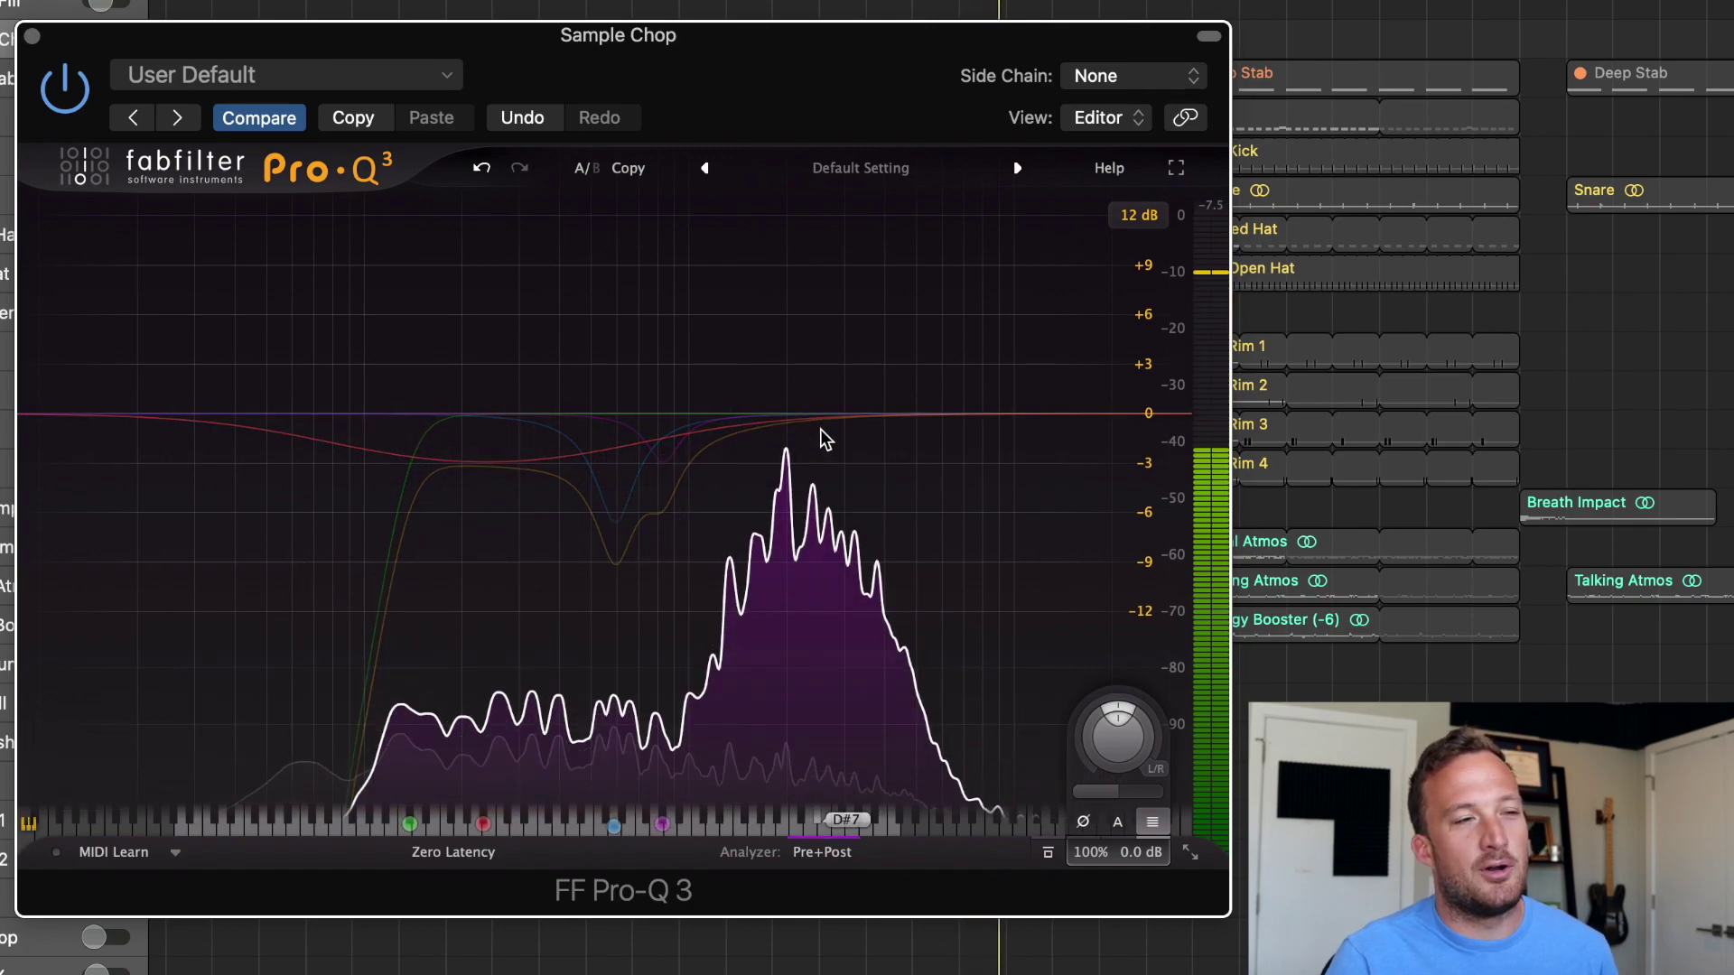
pyautogui.click(793, 421)
pyautogui.moveTo(793, 421); pyautogui.dragTo(937, 370)
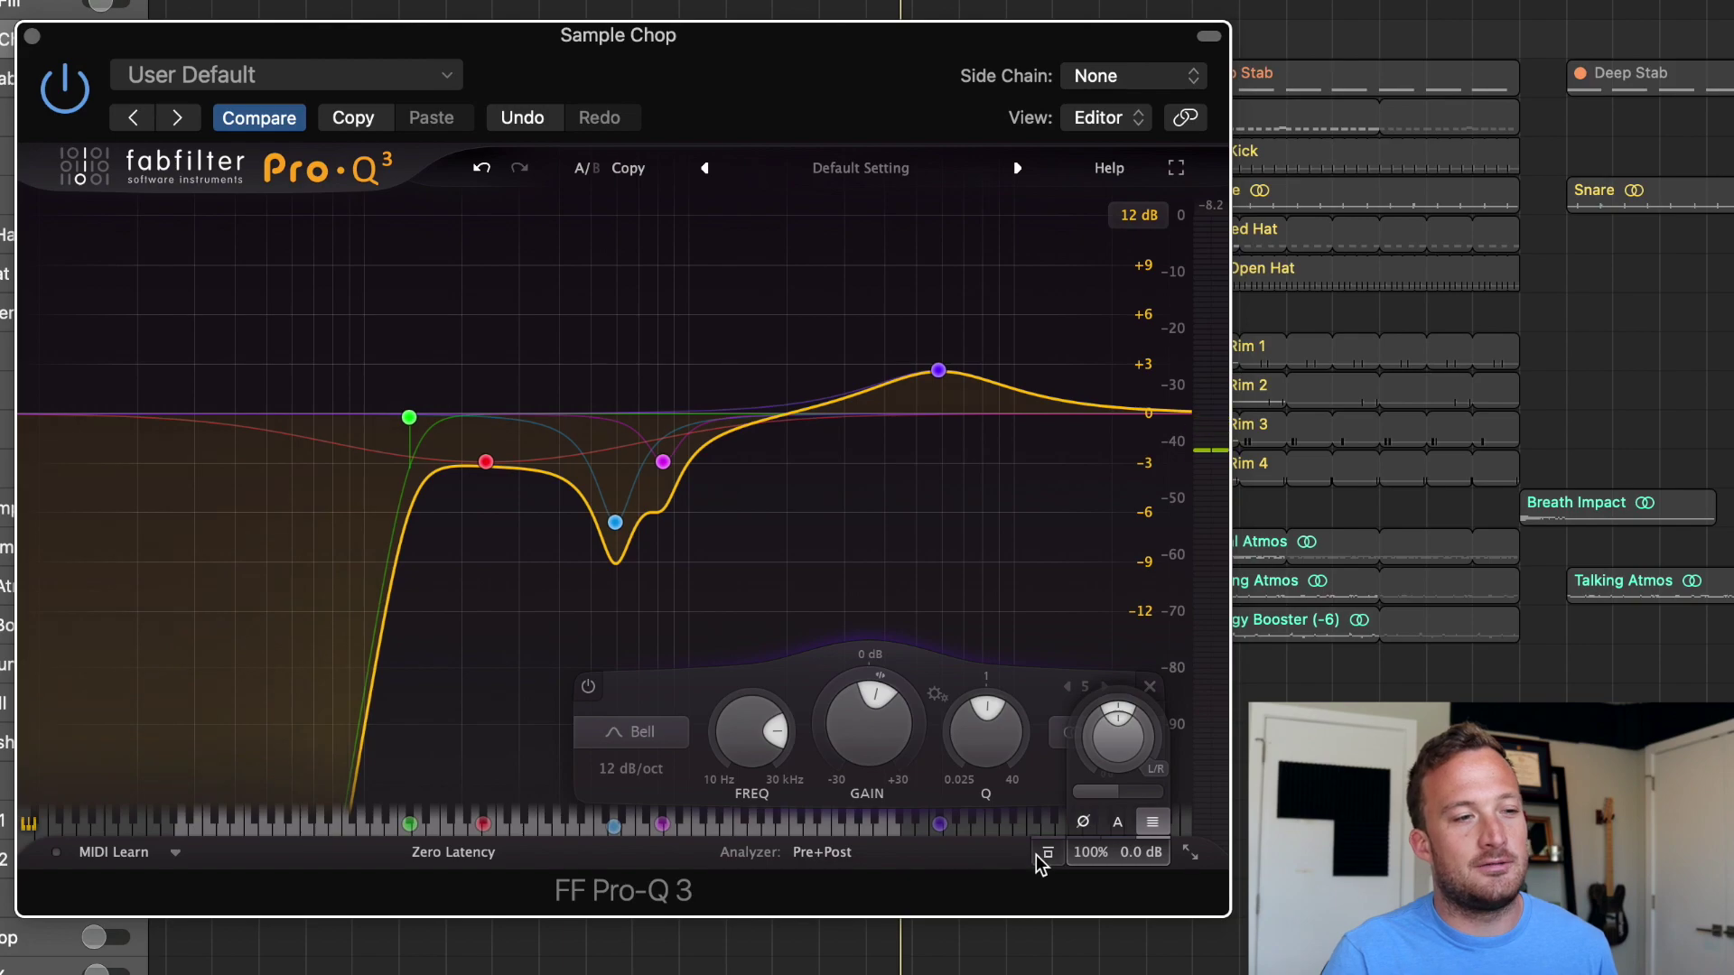
# Step: Compare the five-band EQ on the Sample Chop against the unprocessed sound using the global bypass
pyautogui.click(1045, 852)
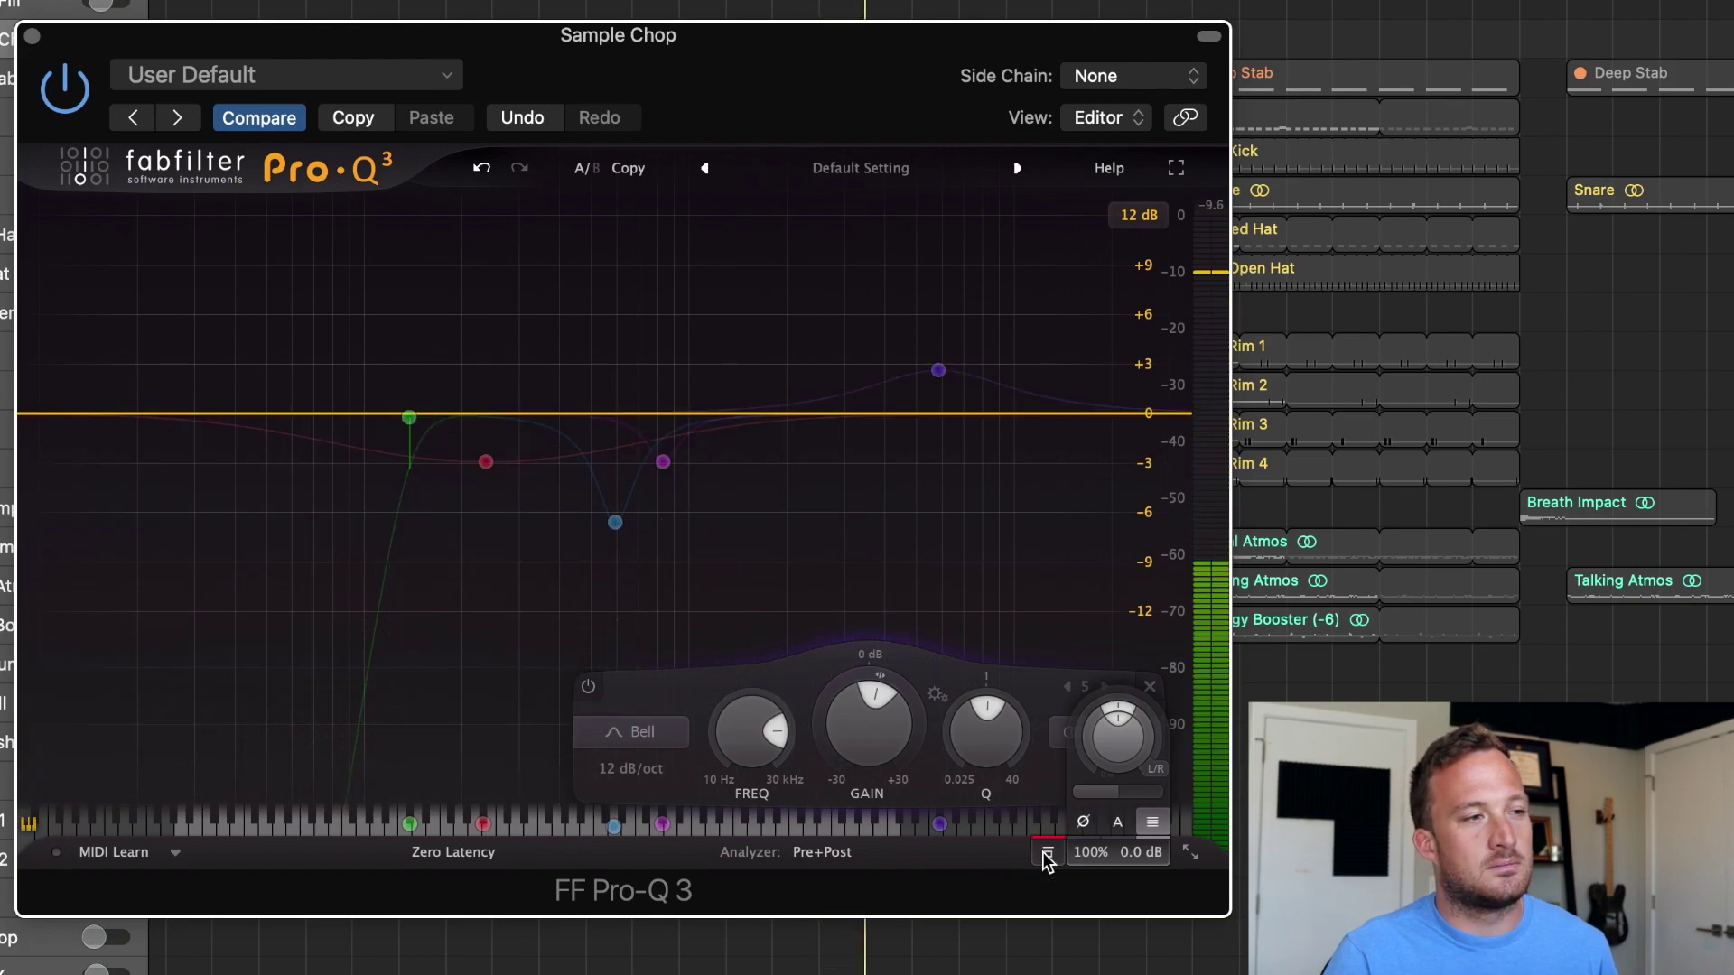
pyautogui.click(1043, 853)
pyautogui.click(1044, 852)
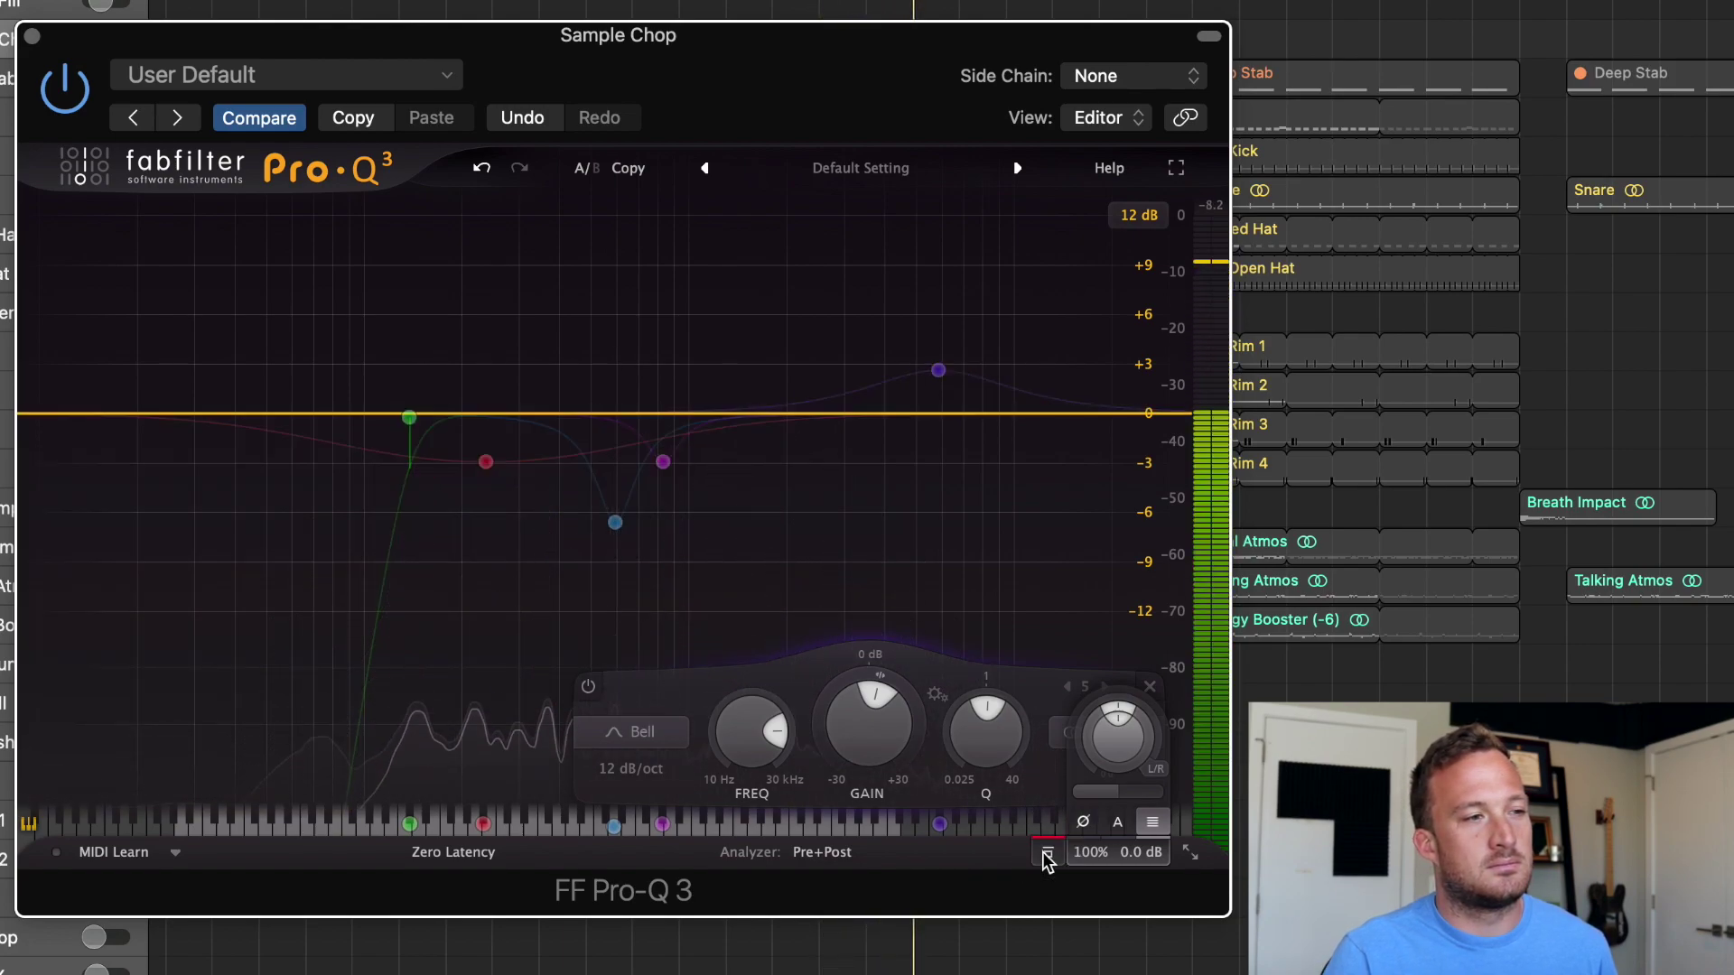
pyautogui.click(1043, 852)
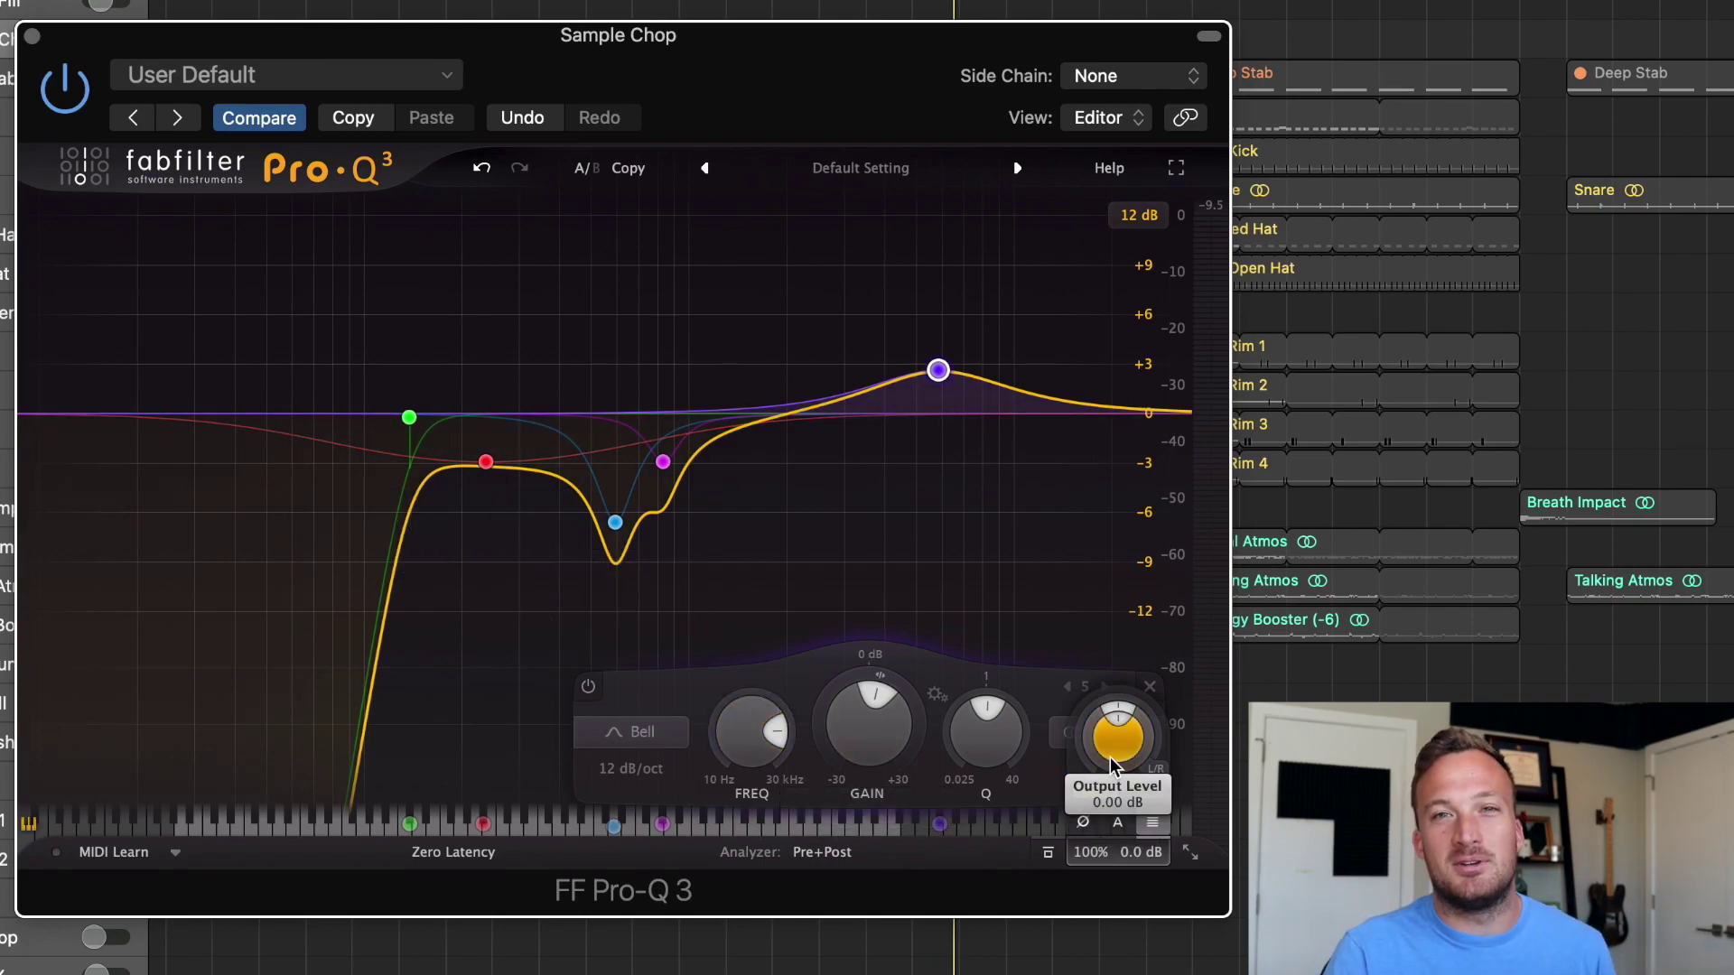
# Step: Set the Sample Chop EQ's output level to 3.5 dB
pyautogui.moveTo(1109, 756)
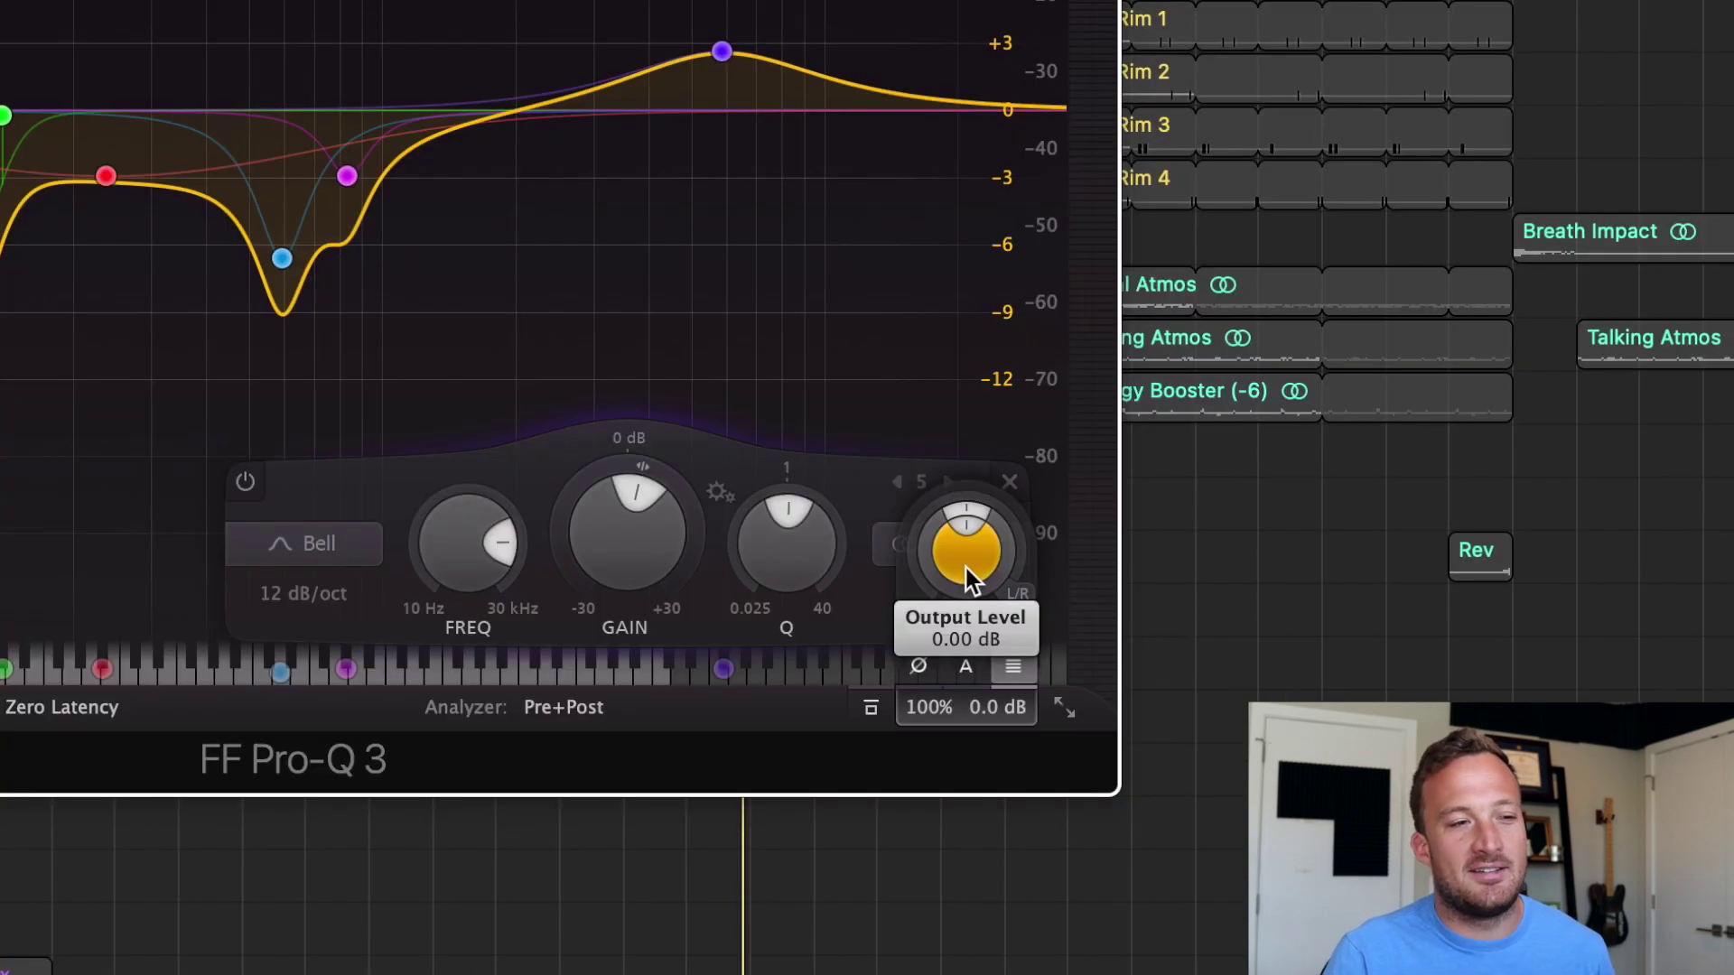
pyautogui.doubleClick(966, 567)
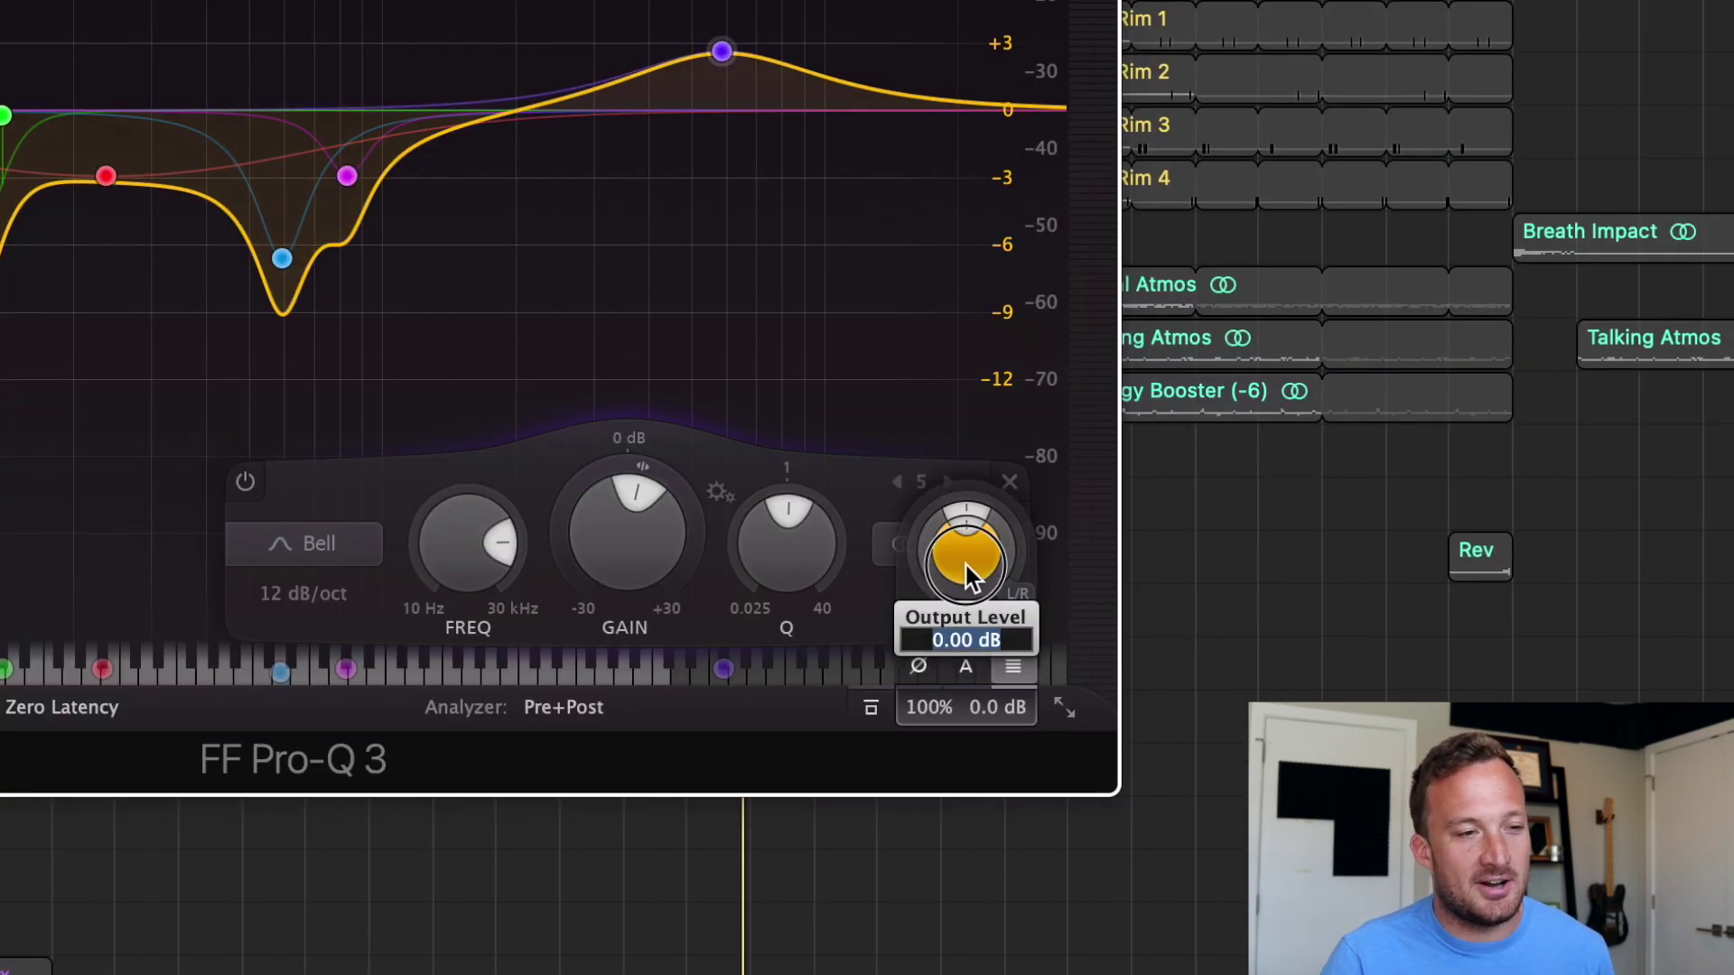
pyautogui.write('3.5')
pyautogui.press('Return')
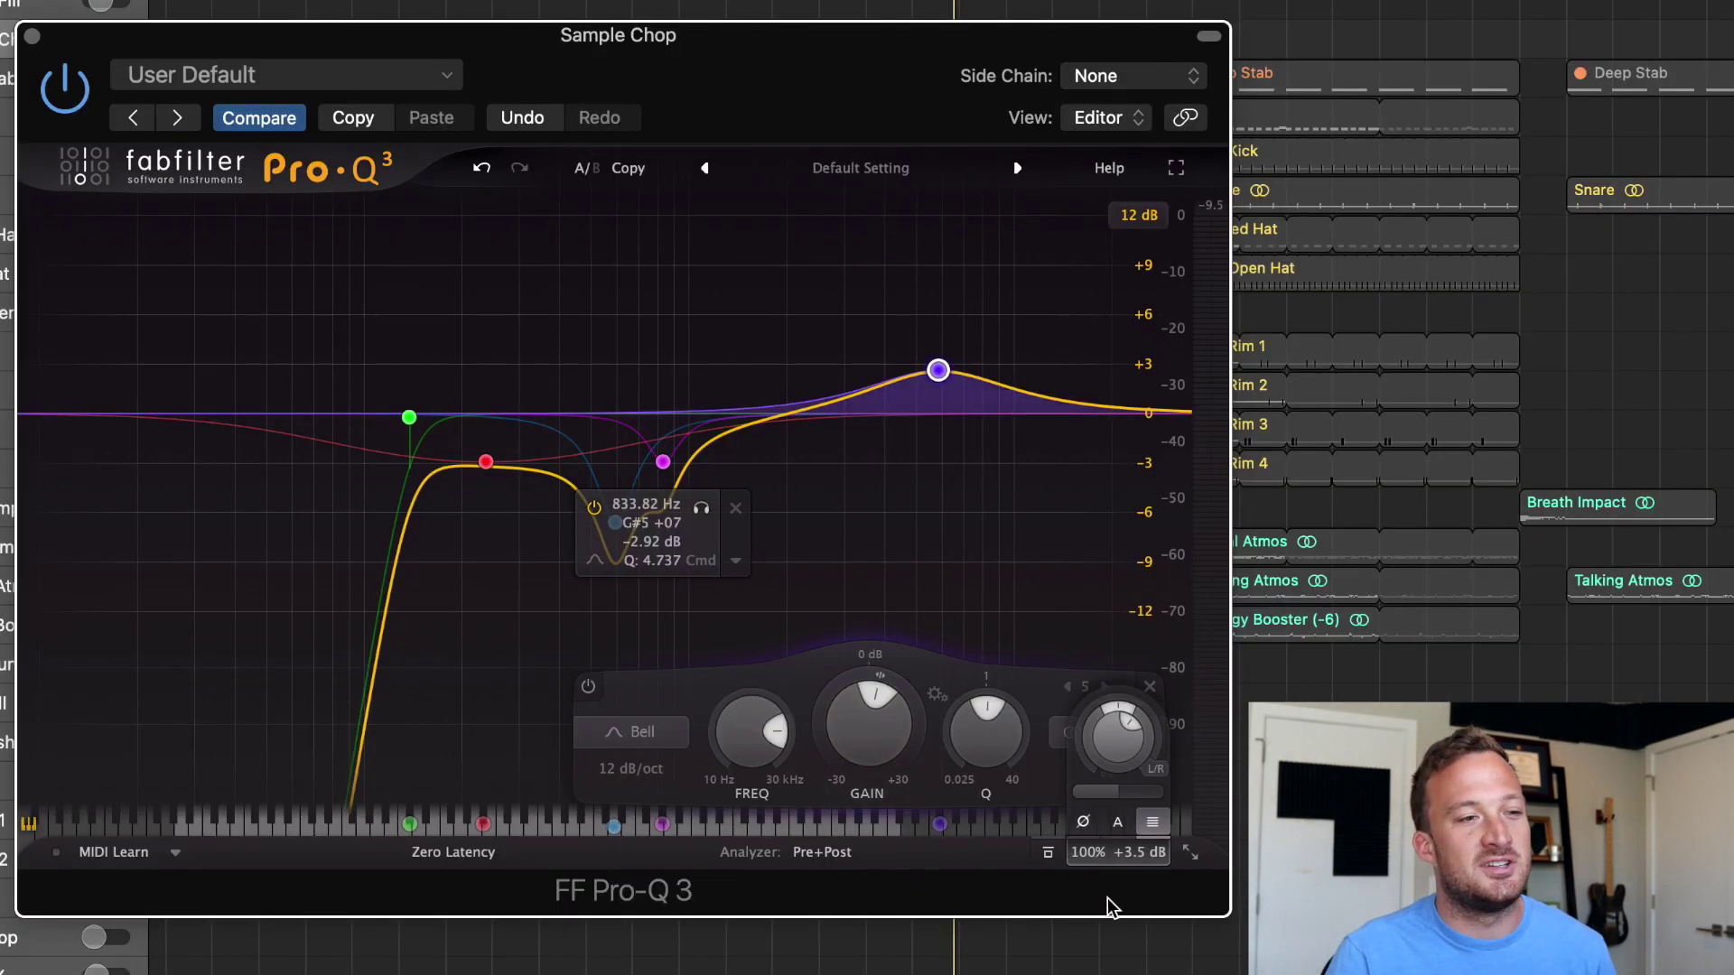
# Step: Play the soloed Sample Chop and compare the level-compensated EQ with the bypassed sound
pyautogui.moveTo(1053, 865)
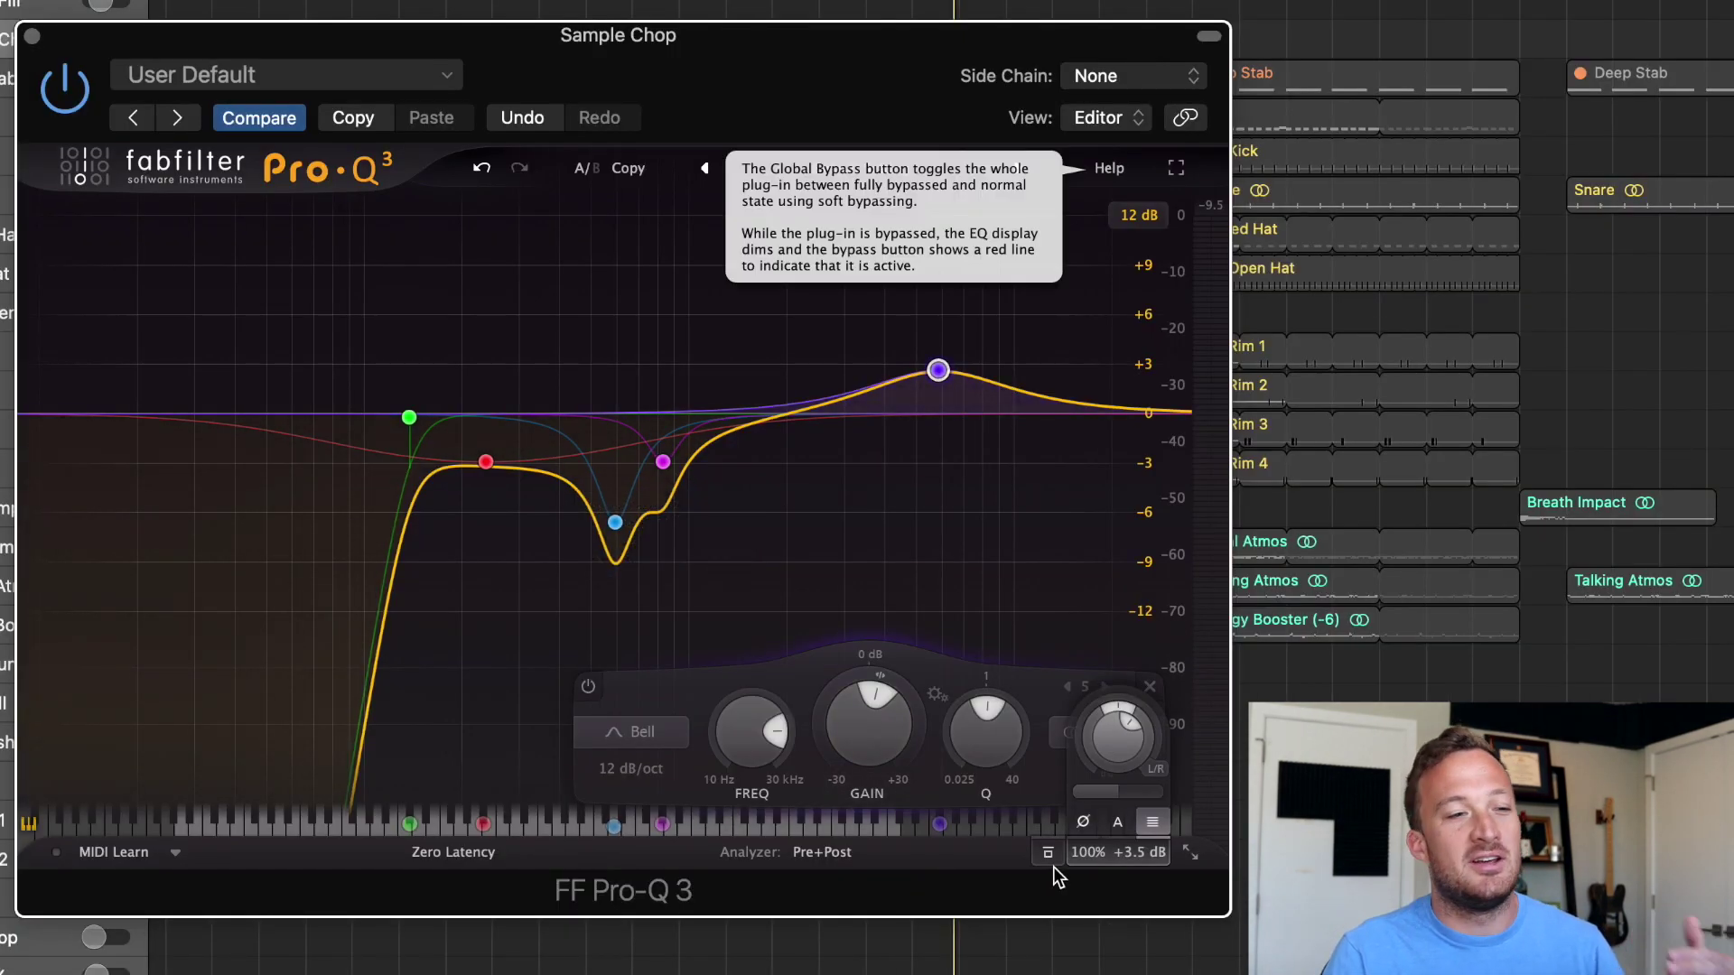
pyautogui.press('space')
pyautogui.click(1048, 853)
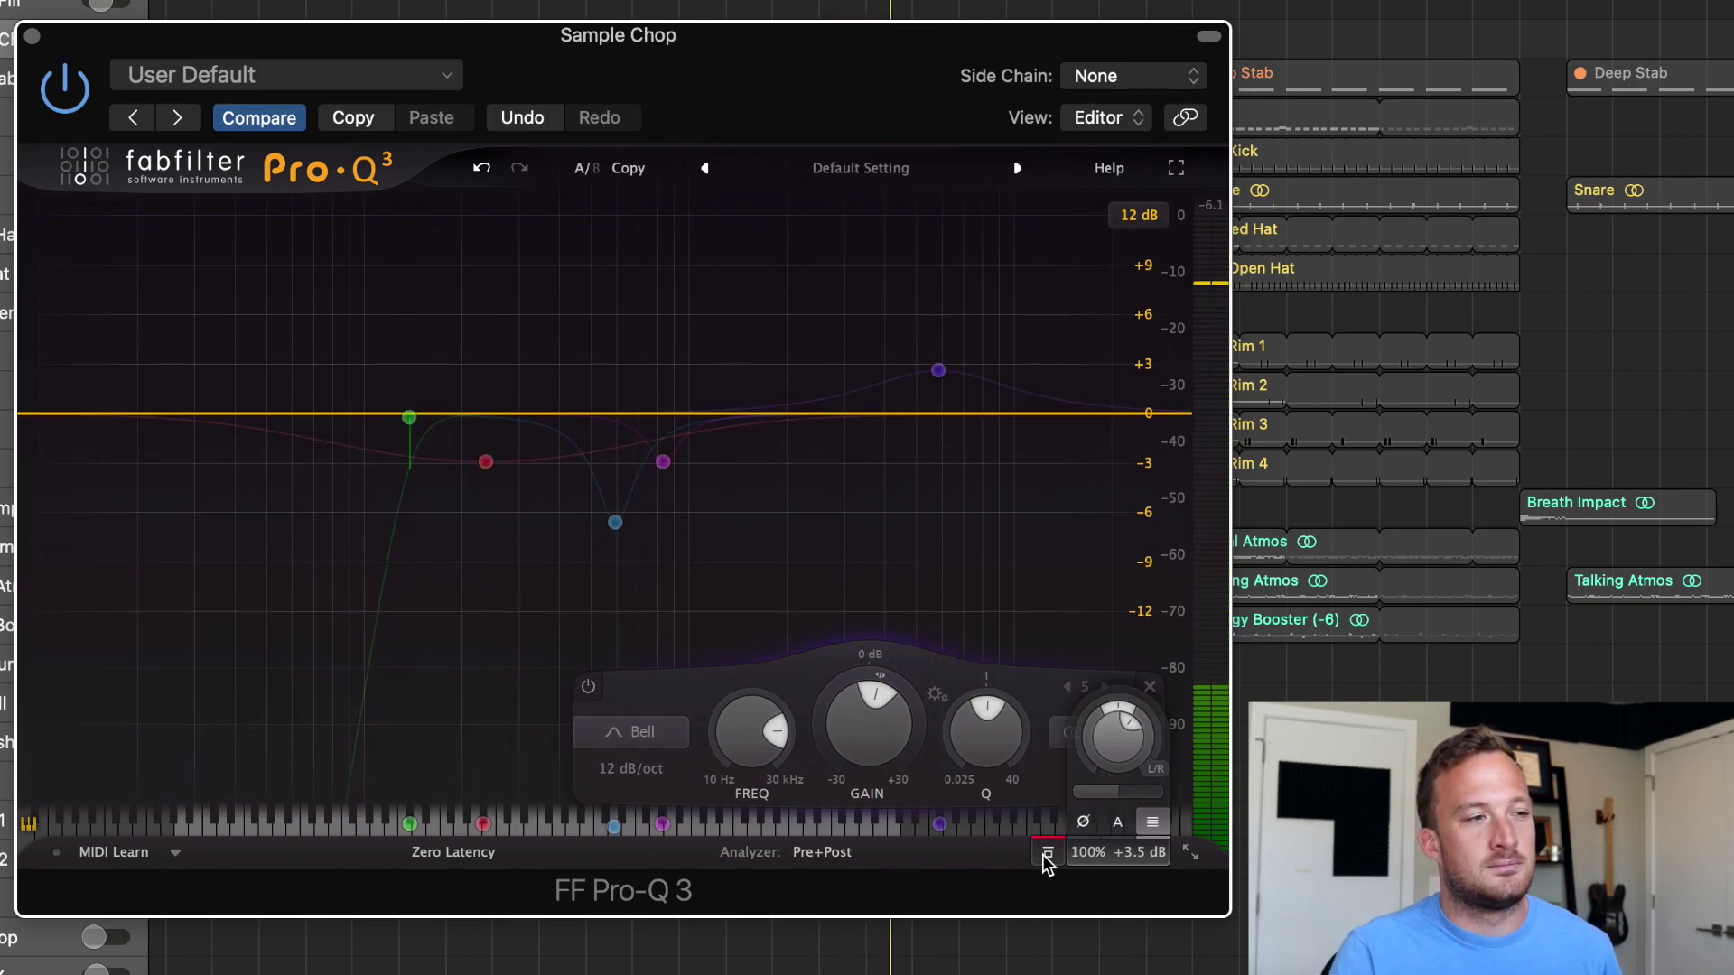
pyautogui.click(1044, 857)
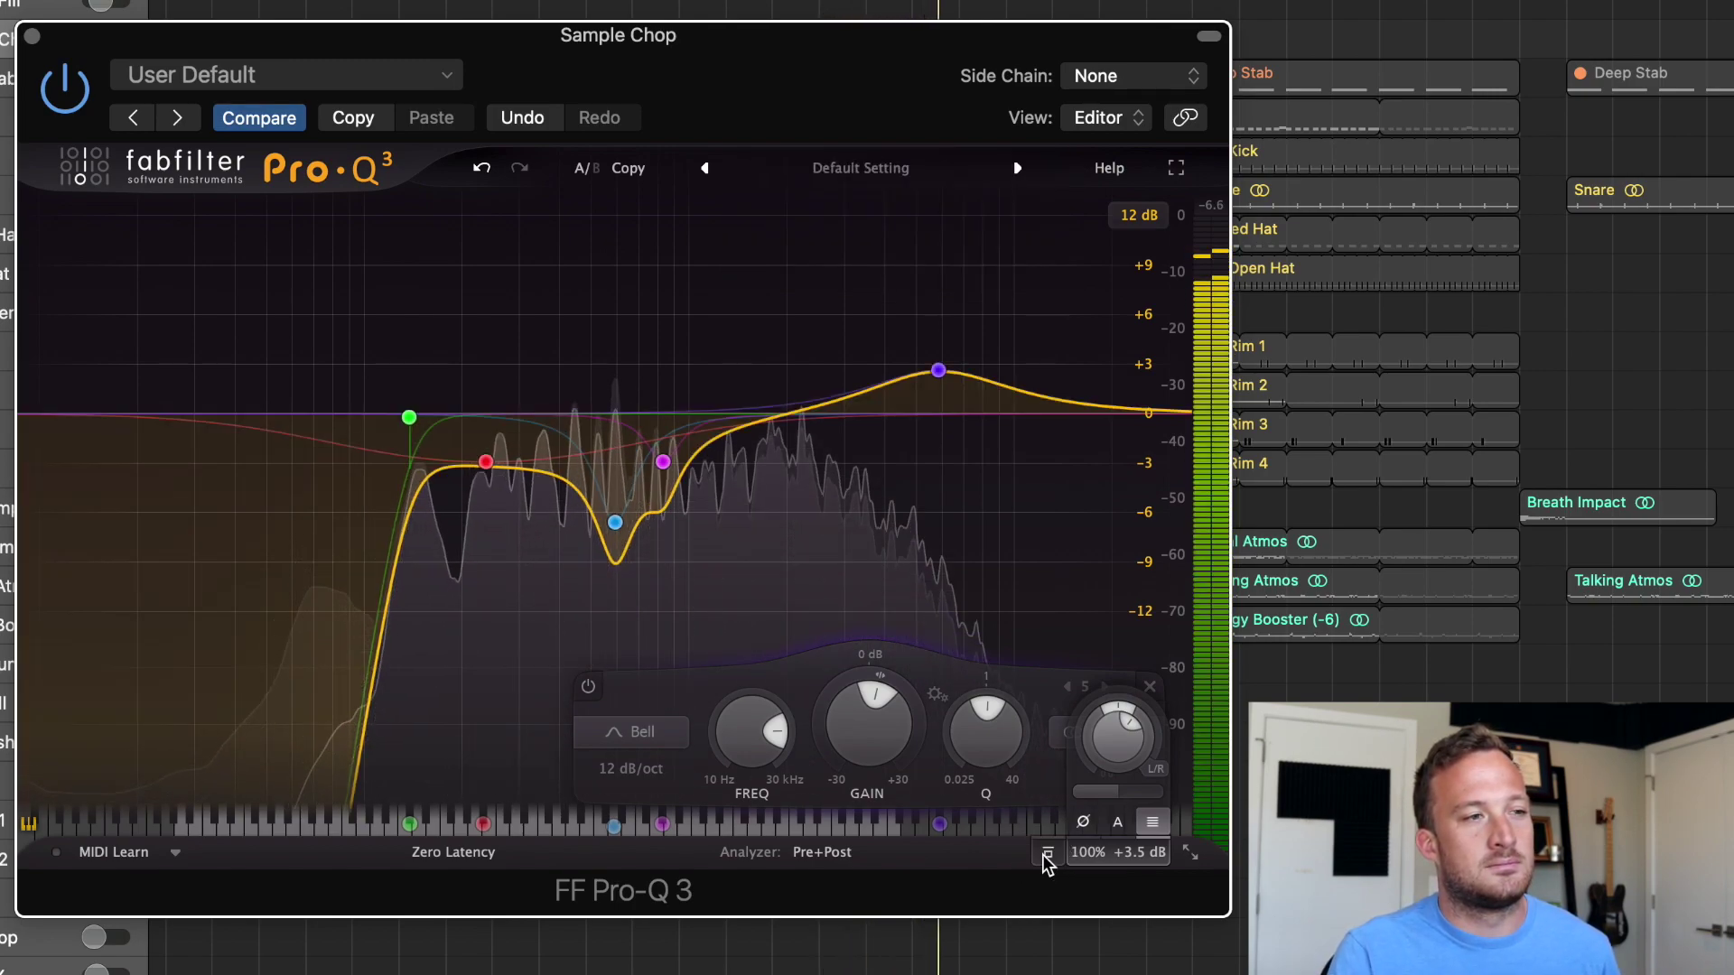
pyautogui.click(1046, 852)
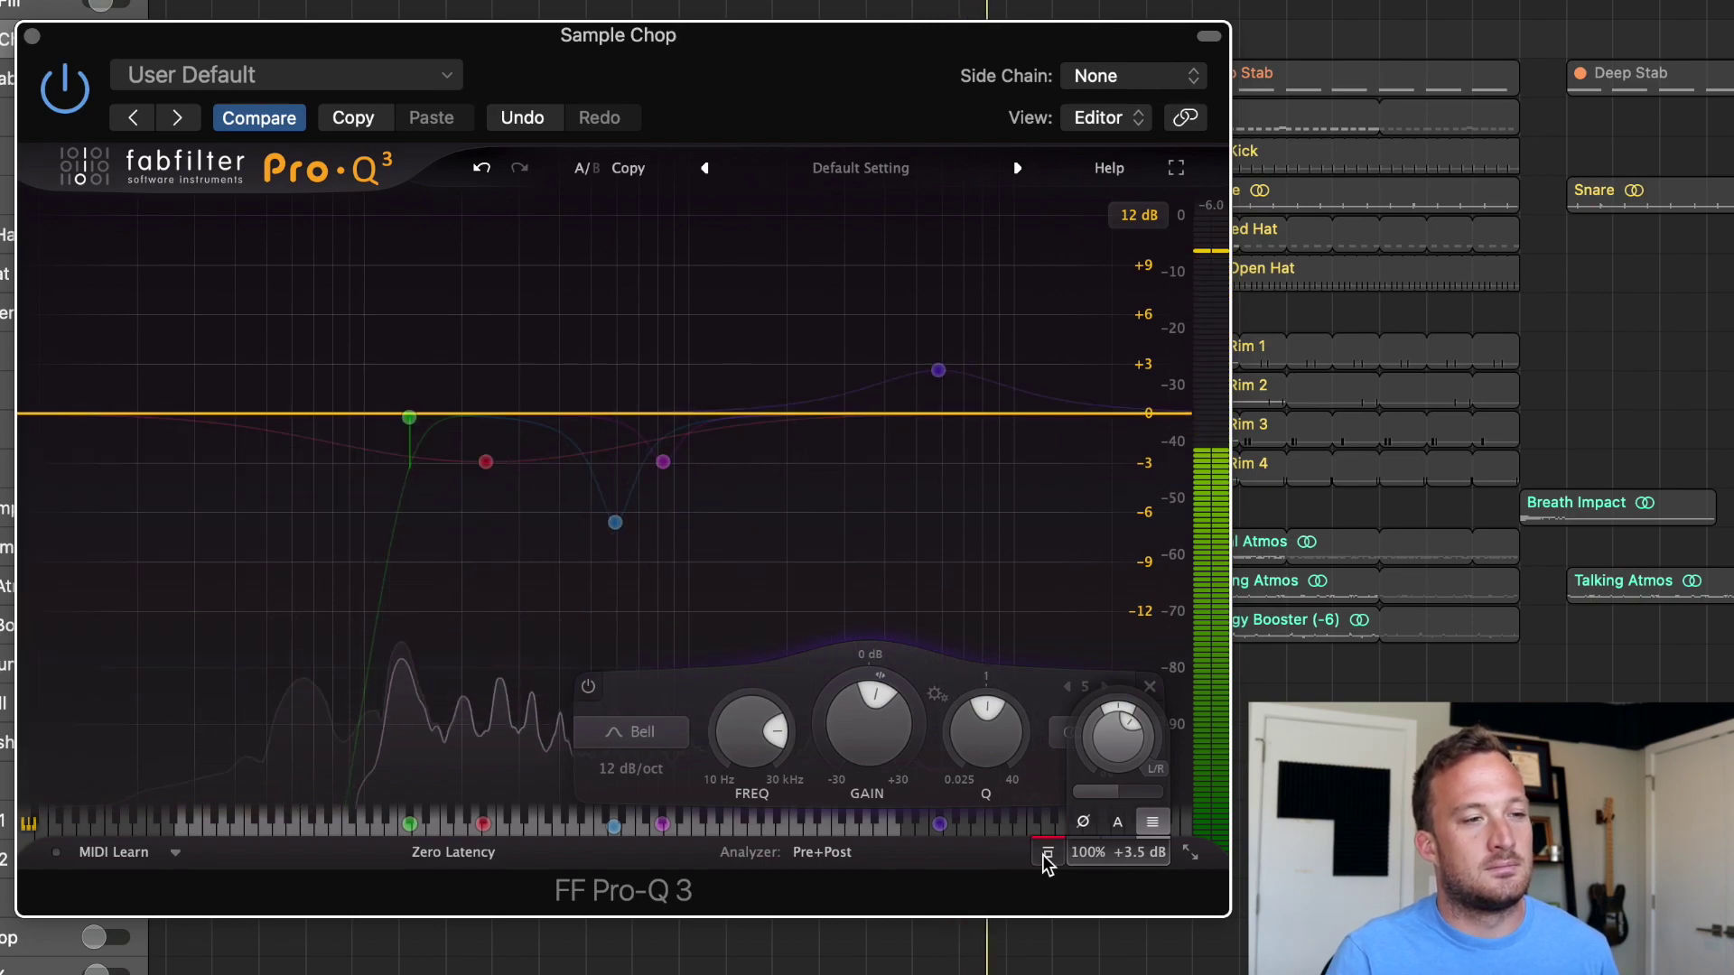
pyautogui.click(1046, 855)
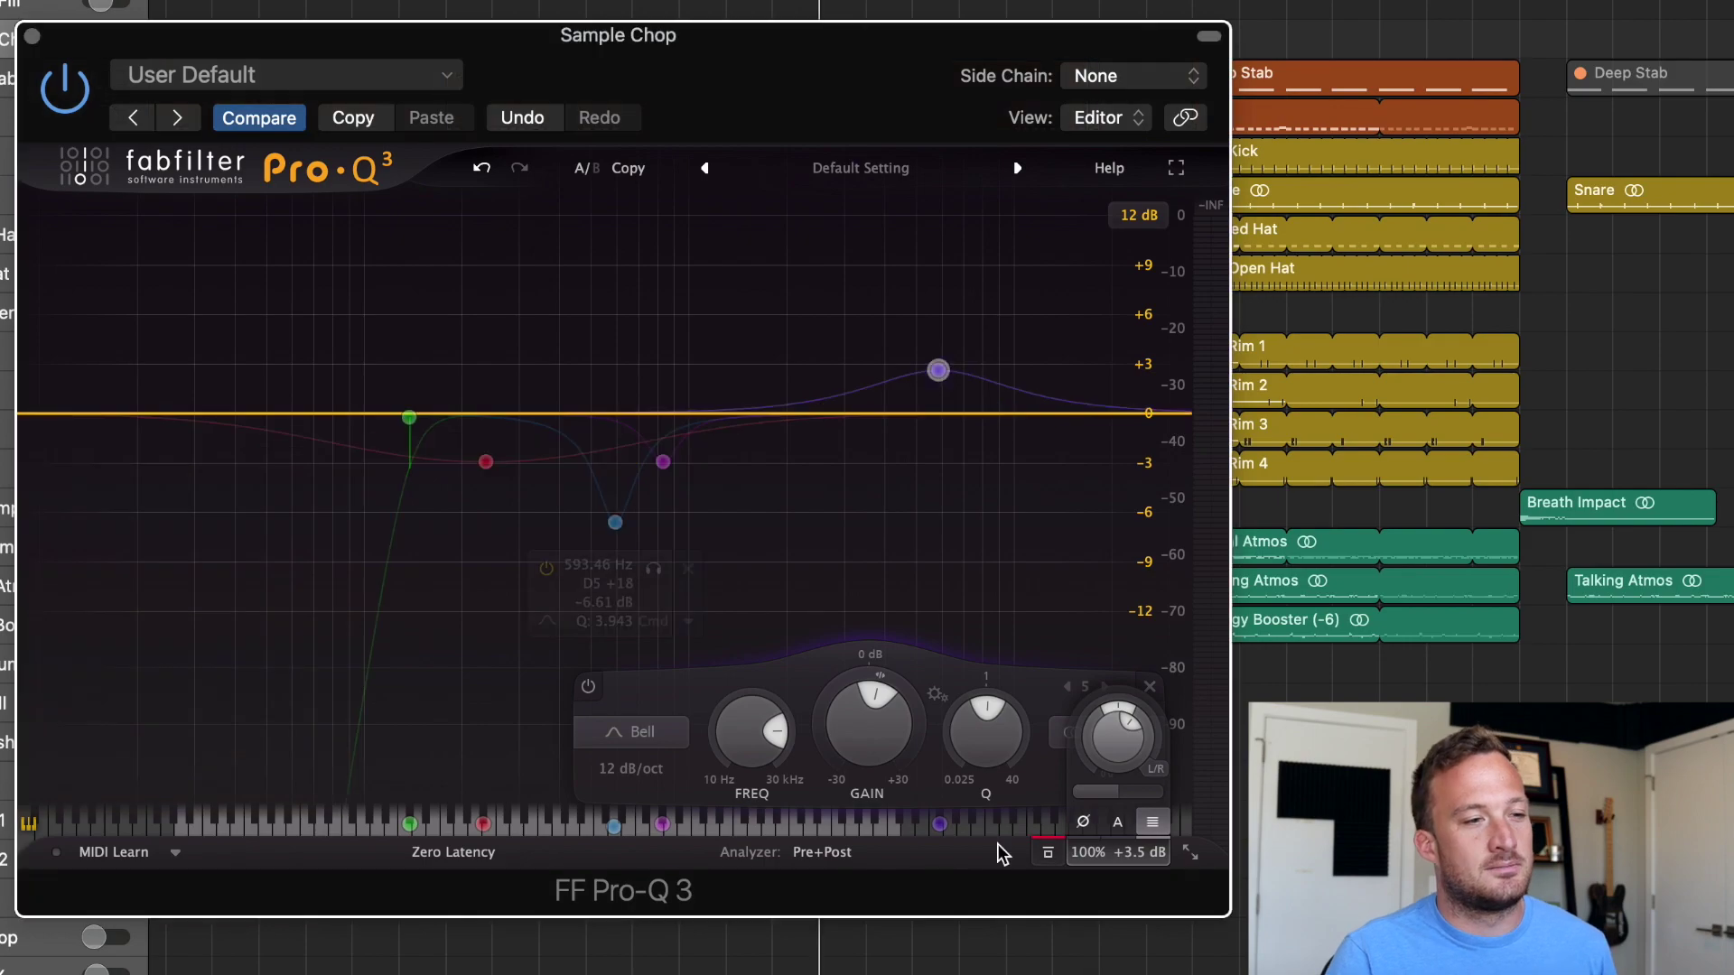
# Step: Compare the Sample Chop EQ on and bypassed within the full mix
pyautogui.click(1044, 853)
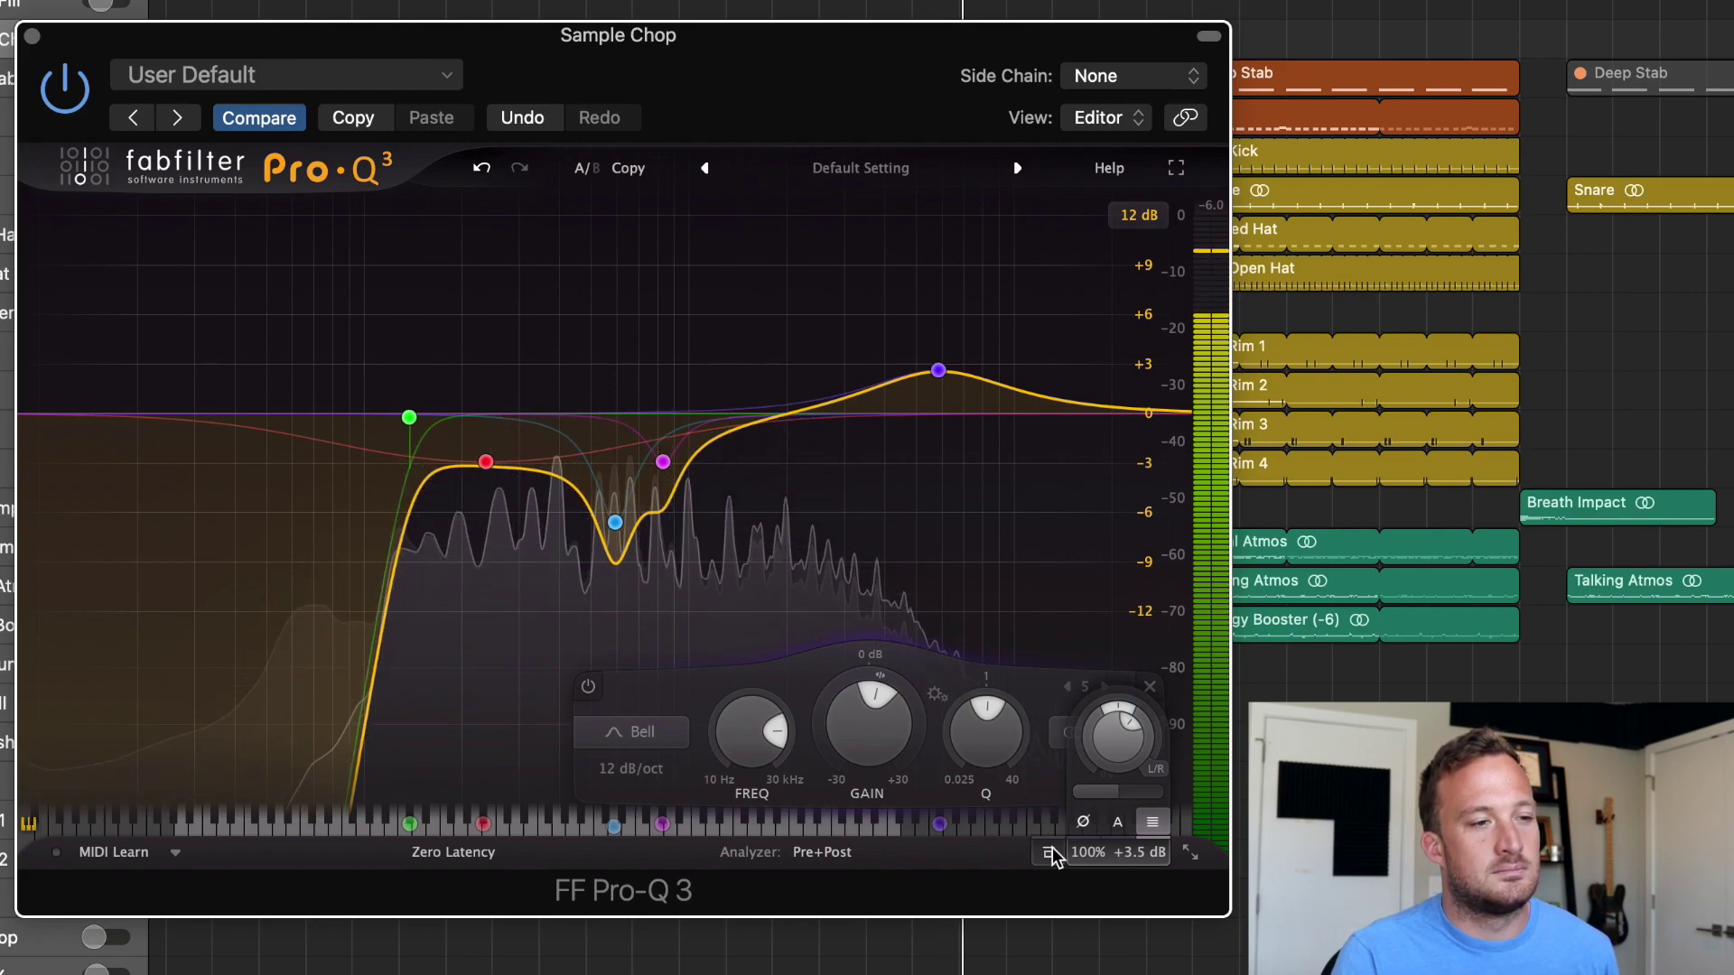
pyautogui.click(1050, 853)
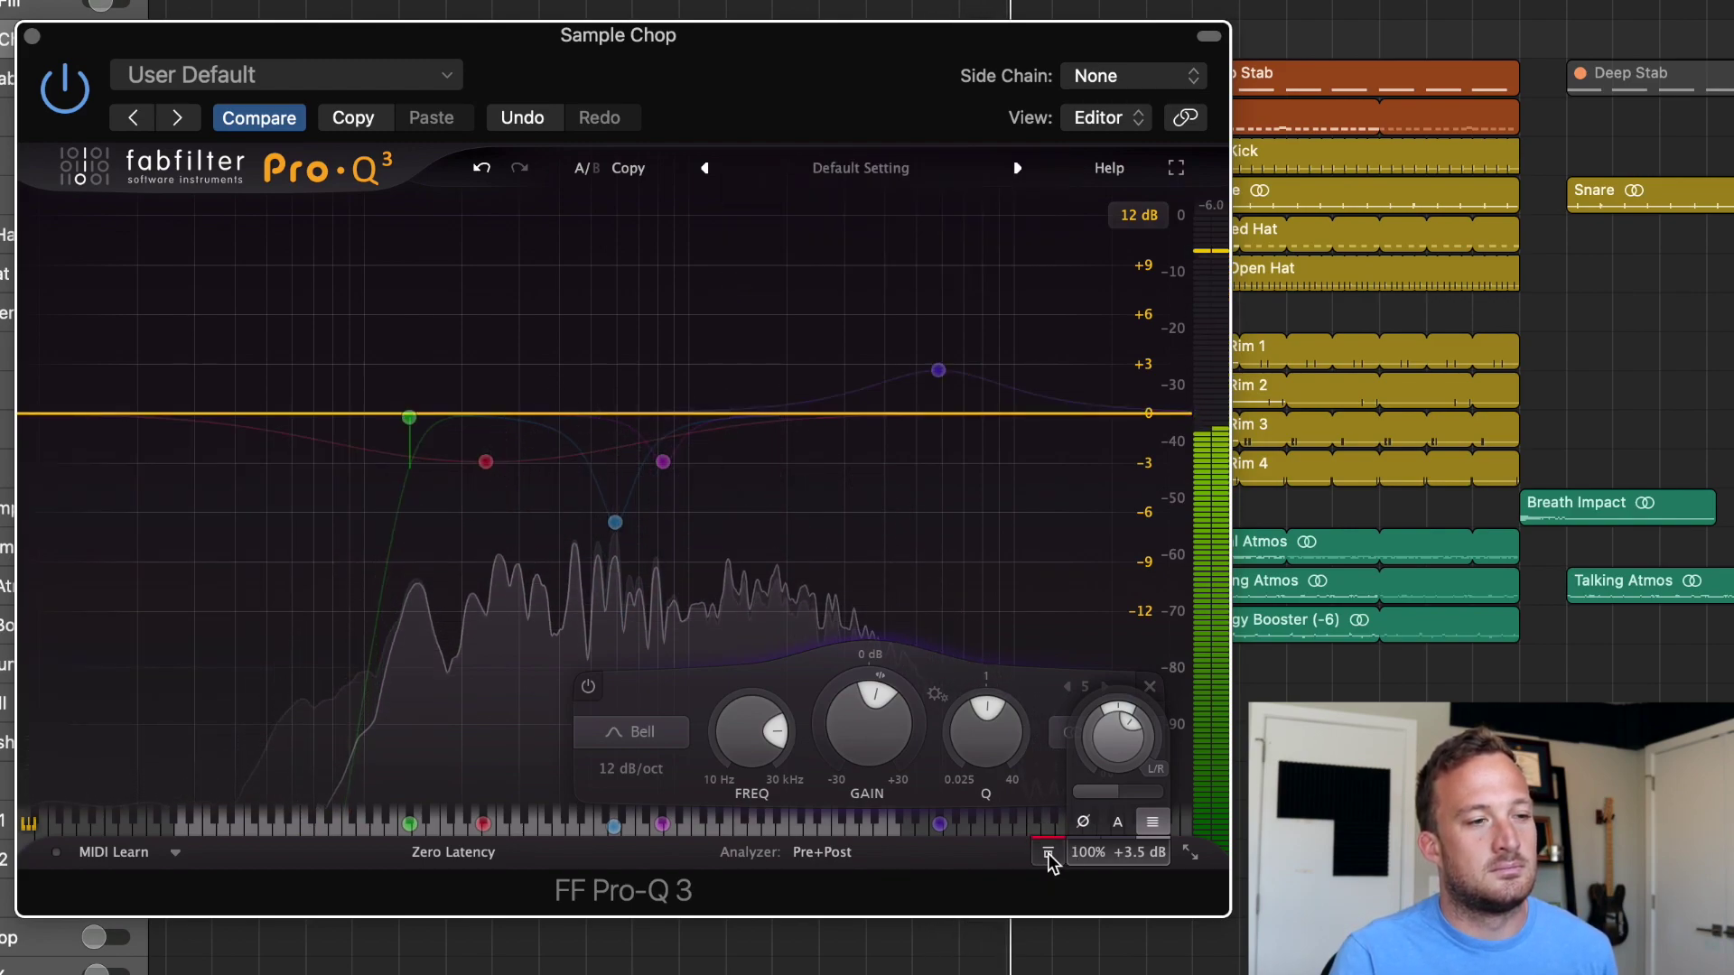
pyautogui.click(1048, 853)
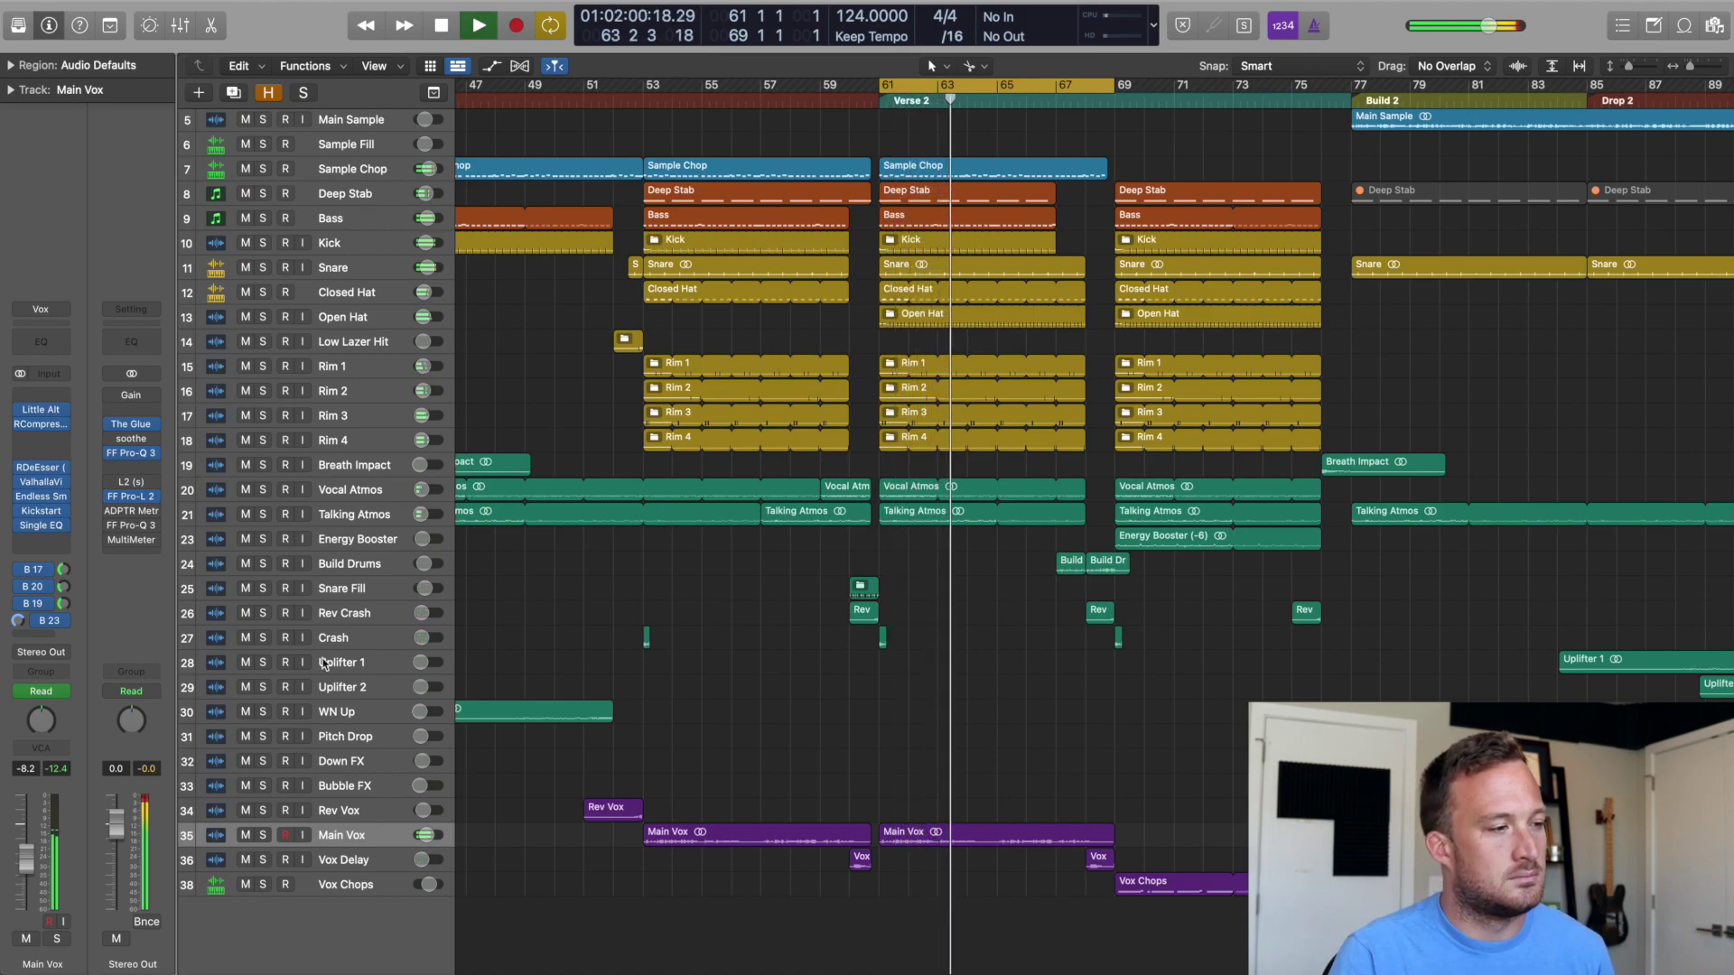
# Step: Solo the Main Vox track and insert FF Pro-Q 3 in its empty effect slot
pyautogui.click(264, 833)
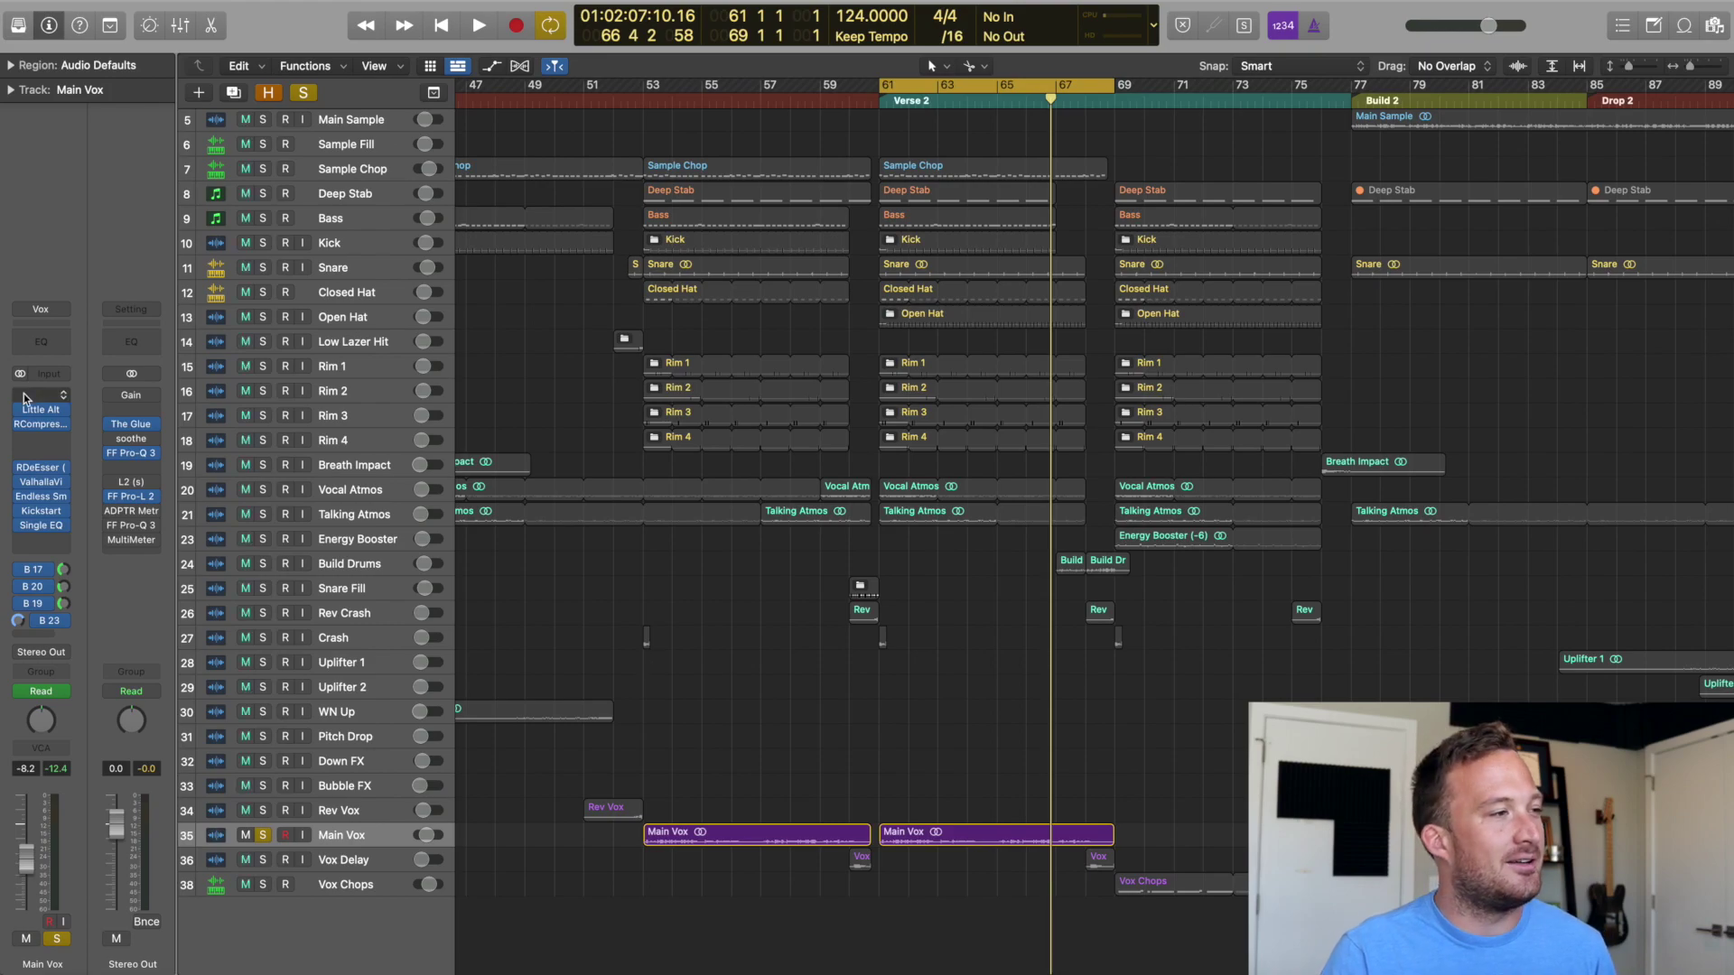
pyautogui.click(30, 442)
pyautogui.click(154, 484)
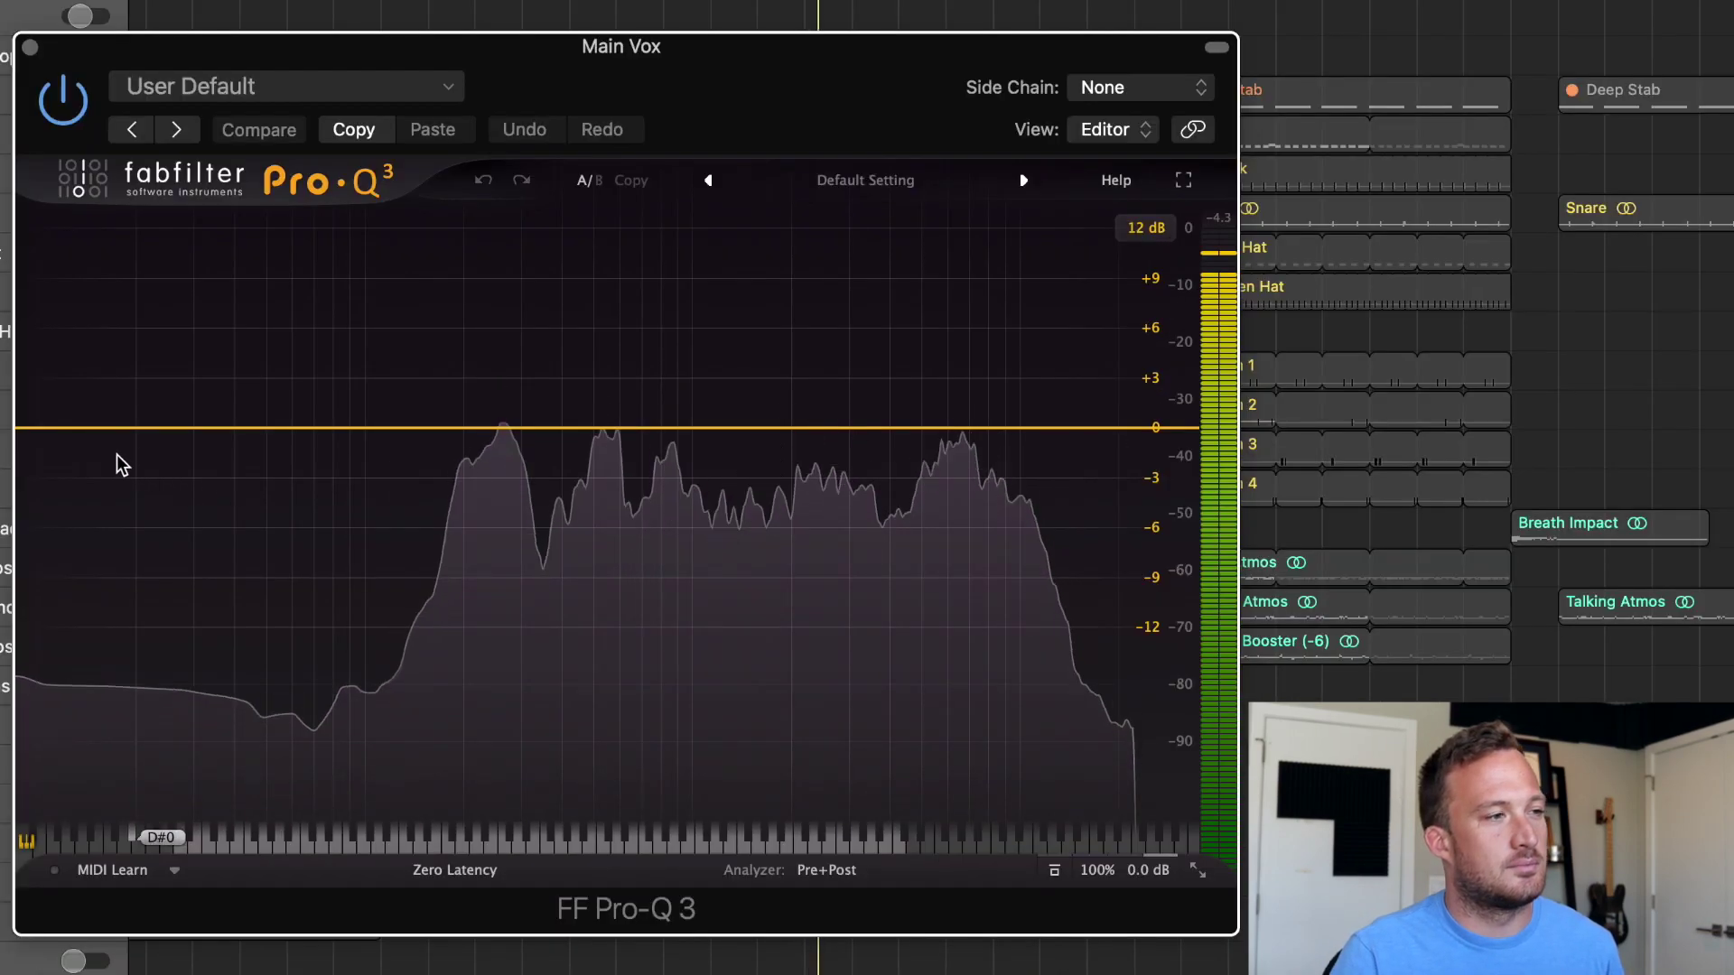
# Step: Add a 36 dB/oct low cut at 143.90 Hz and a dynamic bell cut of -1.78 dB at 465.06 Hz
pyautogui.click(60, 426)
pyautogui.moveTo(60, 427); pyautogui.dragTo(414, 465)
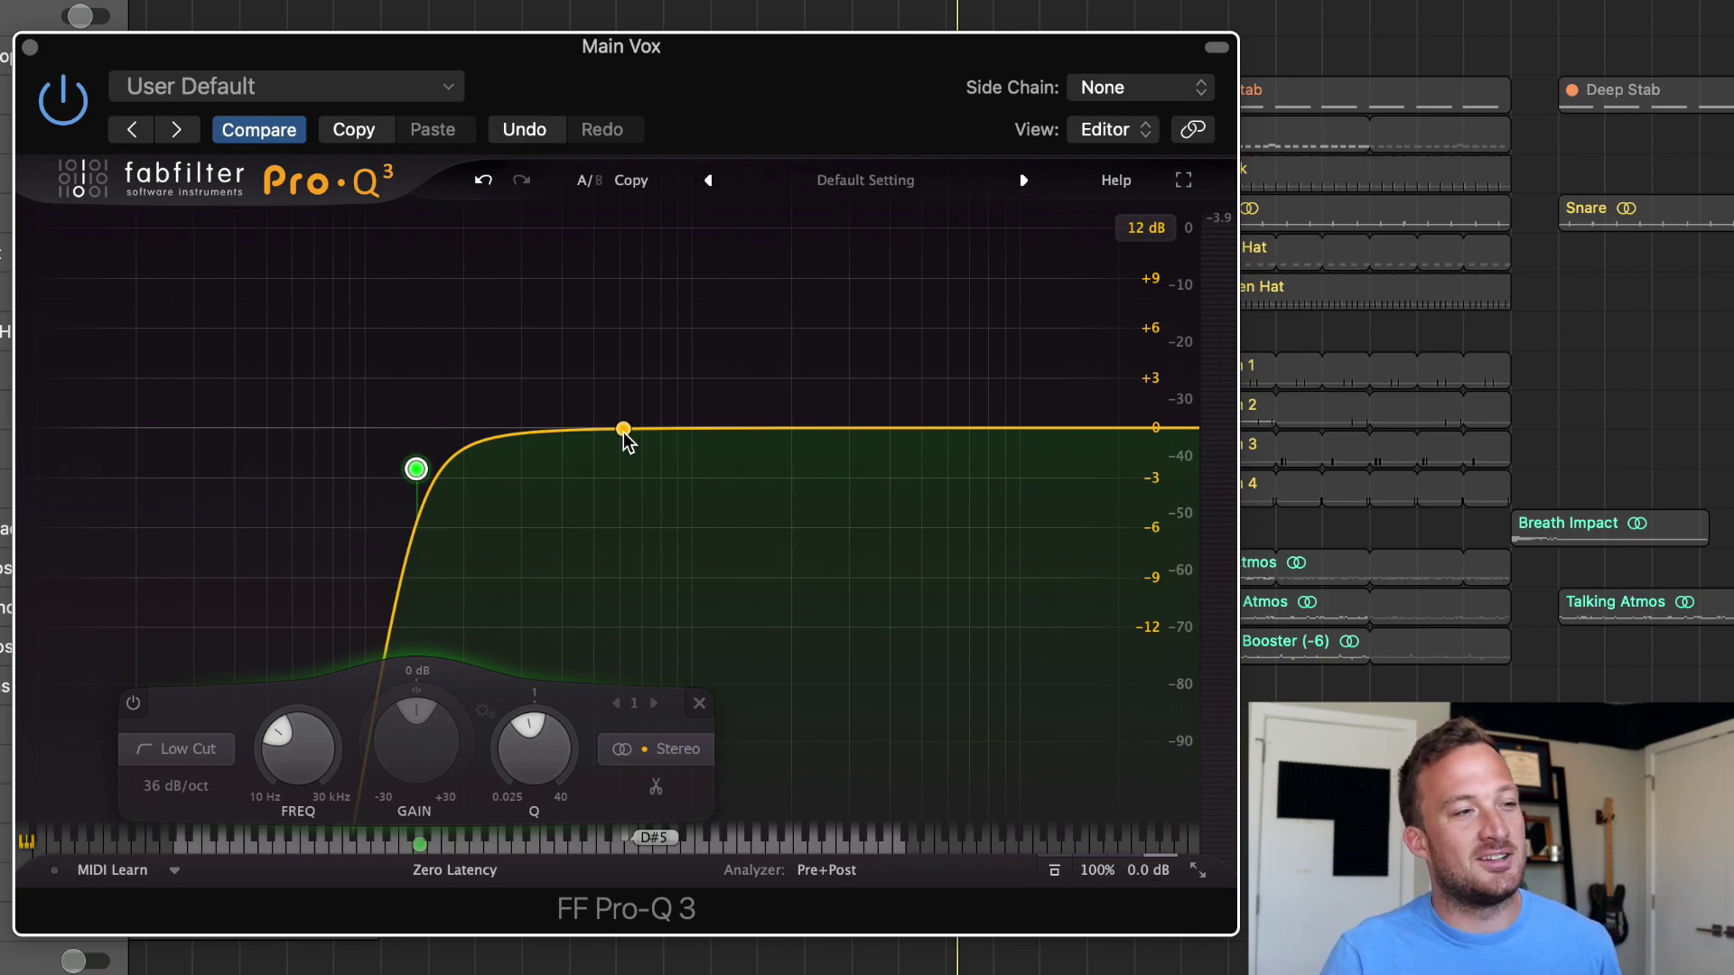
pyautogui.click(623, 429)
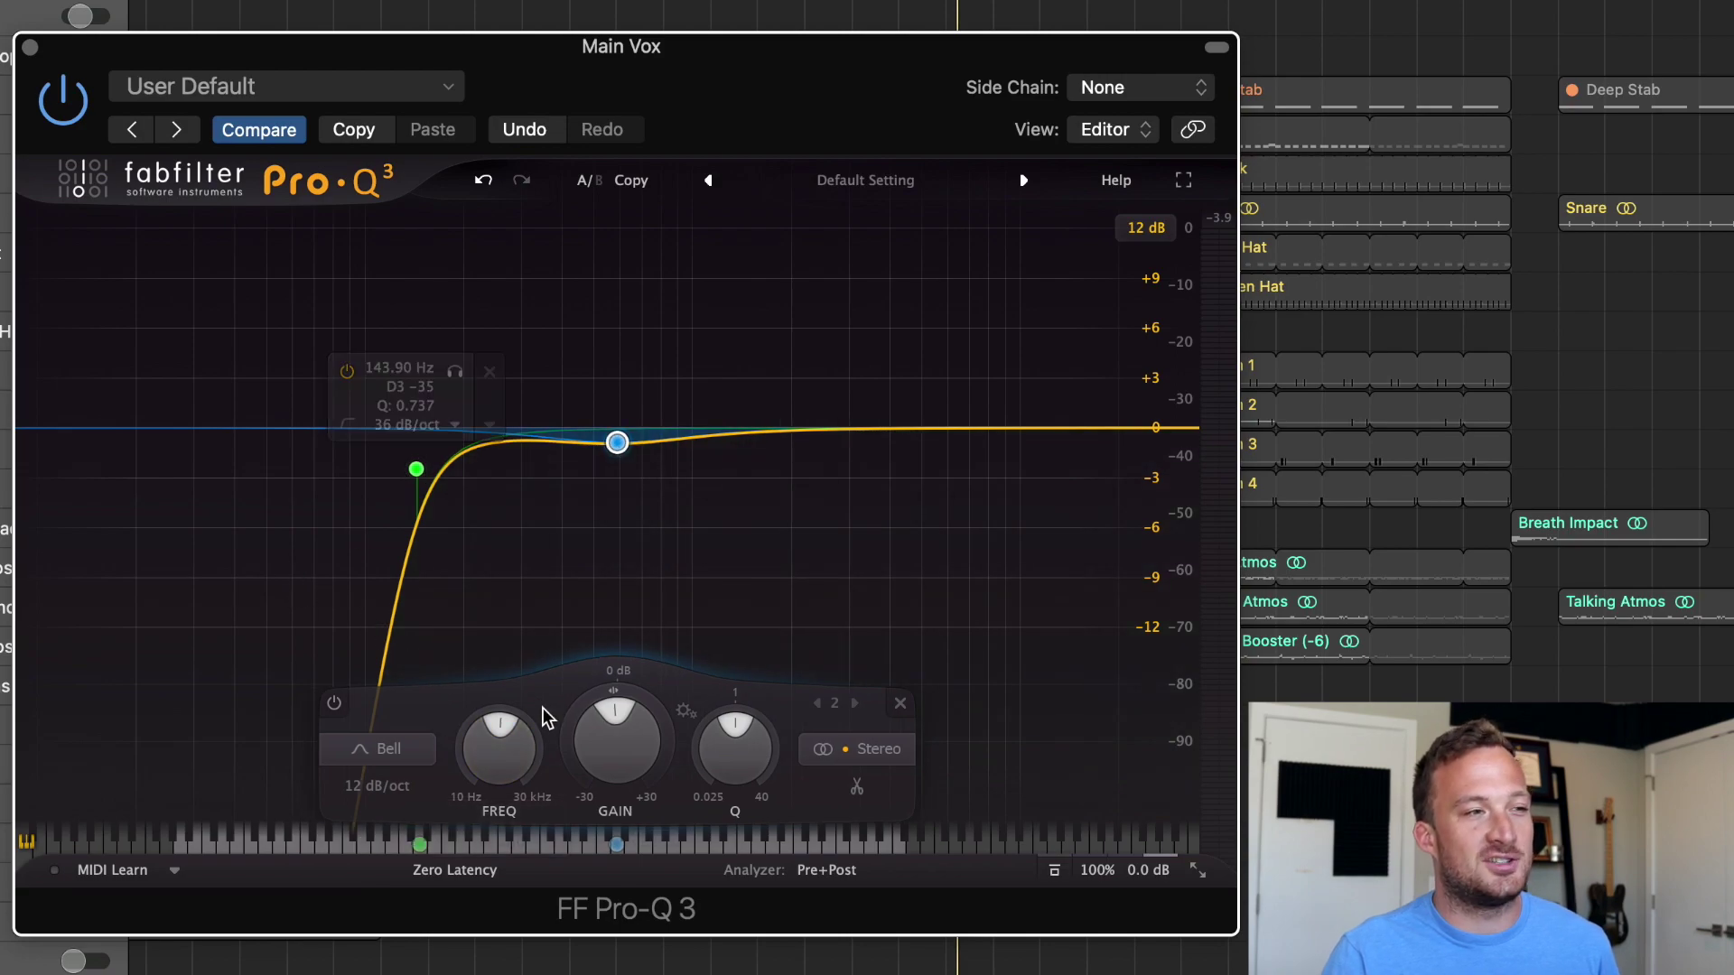
pyautogui.press('space')
pyautogui.moveTo(569, 734); pyautogui.dragTo(596, 757)
pyautogui.moveTo(617, 441); pyautogui.dragTo(583, 457)
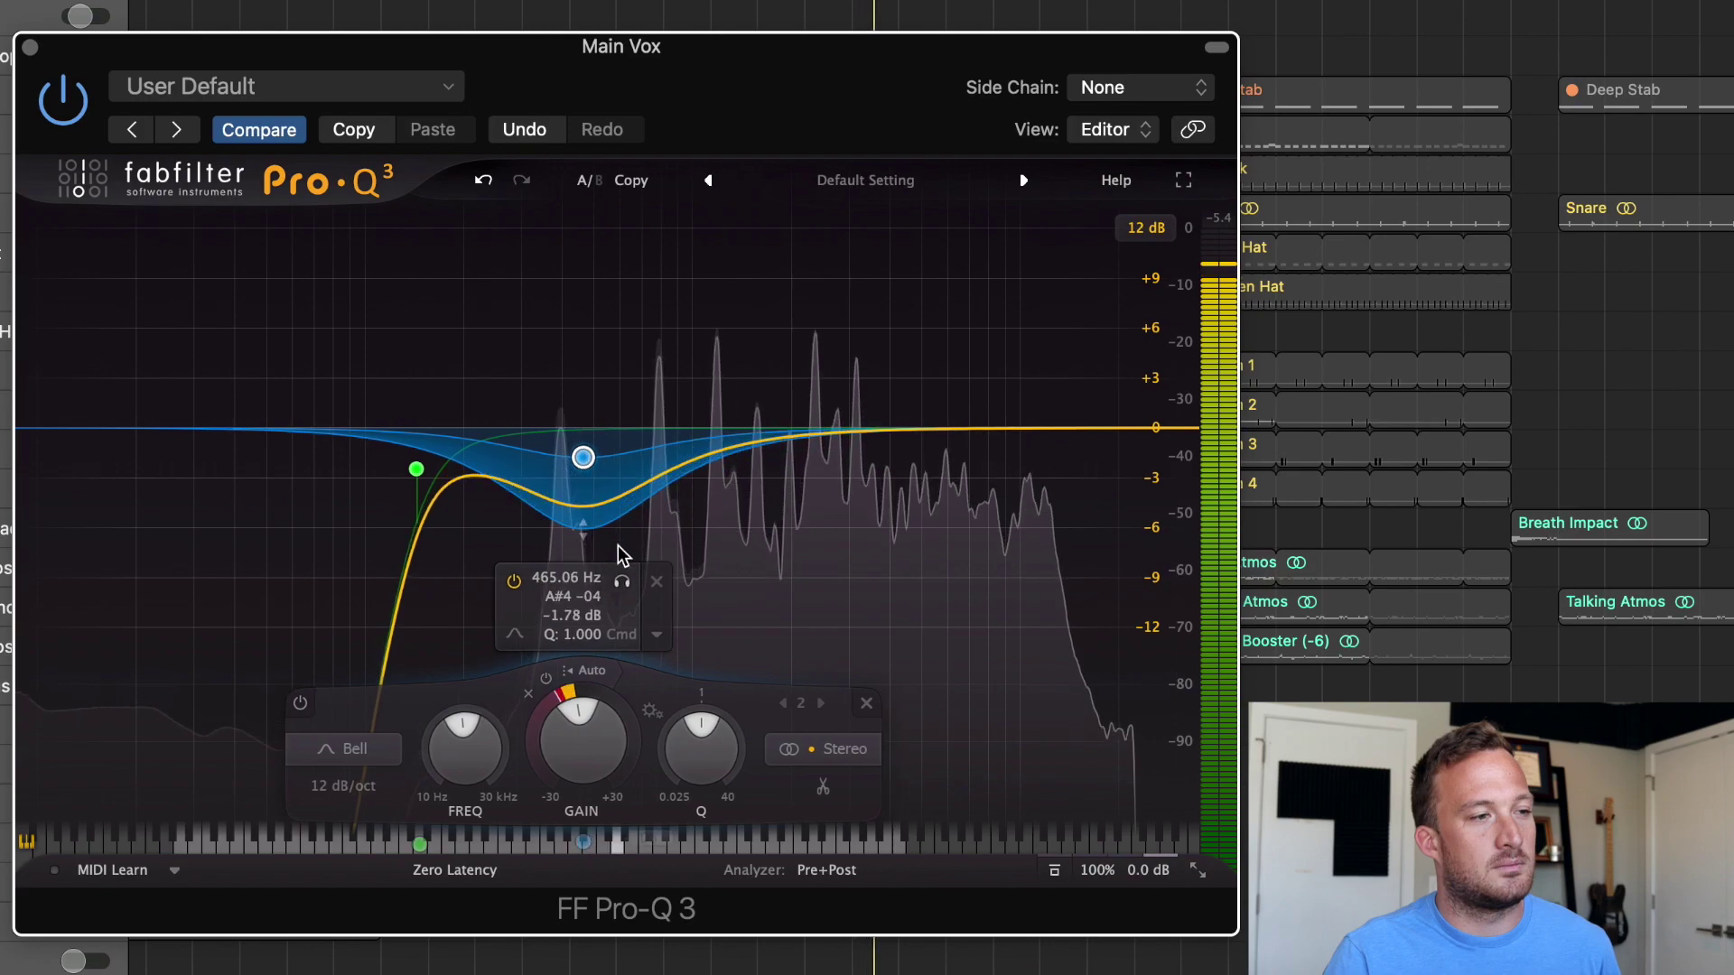
# Step: Solo-audition the dynamic bell, retune it to 392.14 Hz at -1.89 dB, and change its slope to 24 dB/oct
pyautogui.click(621, 582)
pyautogui.moveTo(622, 589); pyautogui.dragTo(596, 587)
pyautogui.moveTo(564, 462)
pyautogui.mouseDown()
pyautogui.moveTo(557, 492)
pyautogui.moveTo(559, 459)
pyautogui.mouseUp()
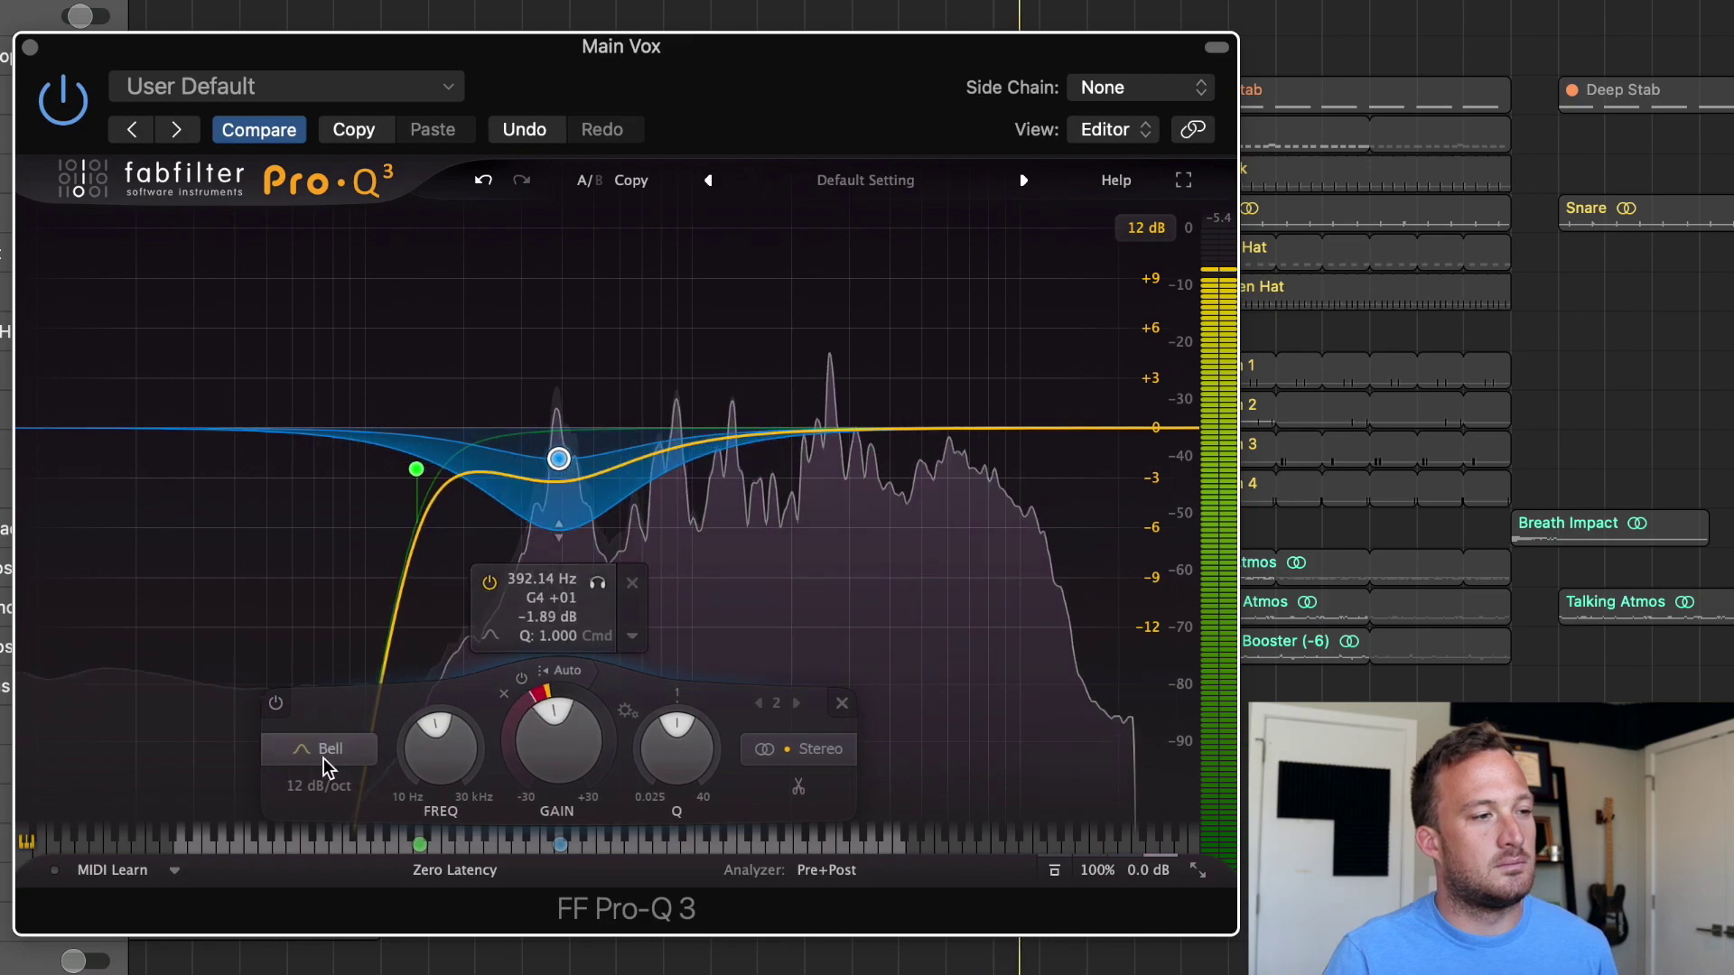
pyautogui.click(318, 786)
pyautogui.click(349, 847)
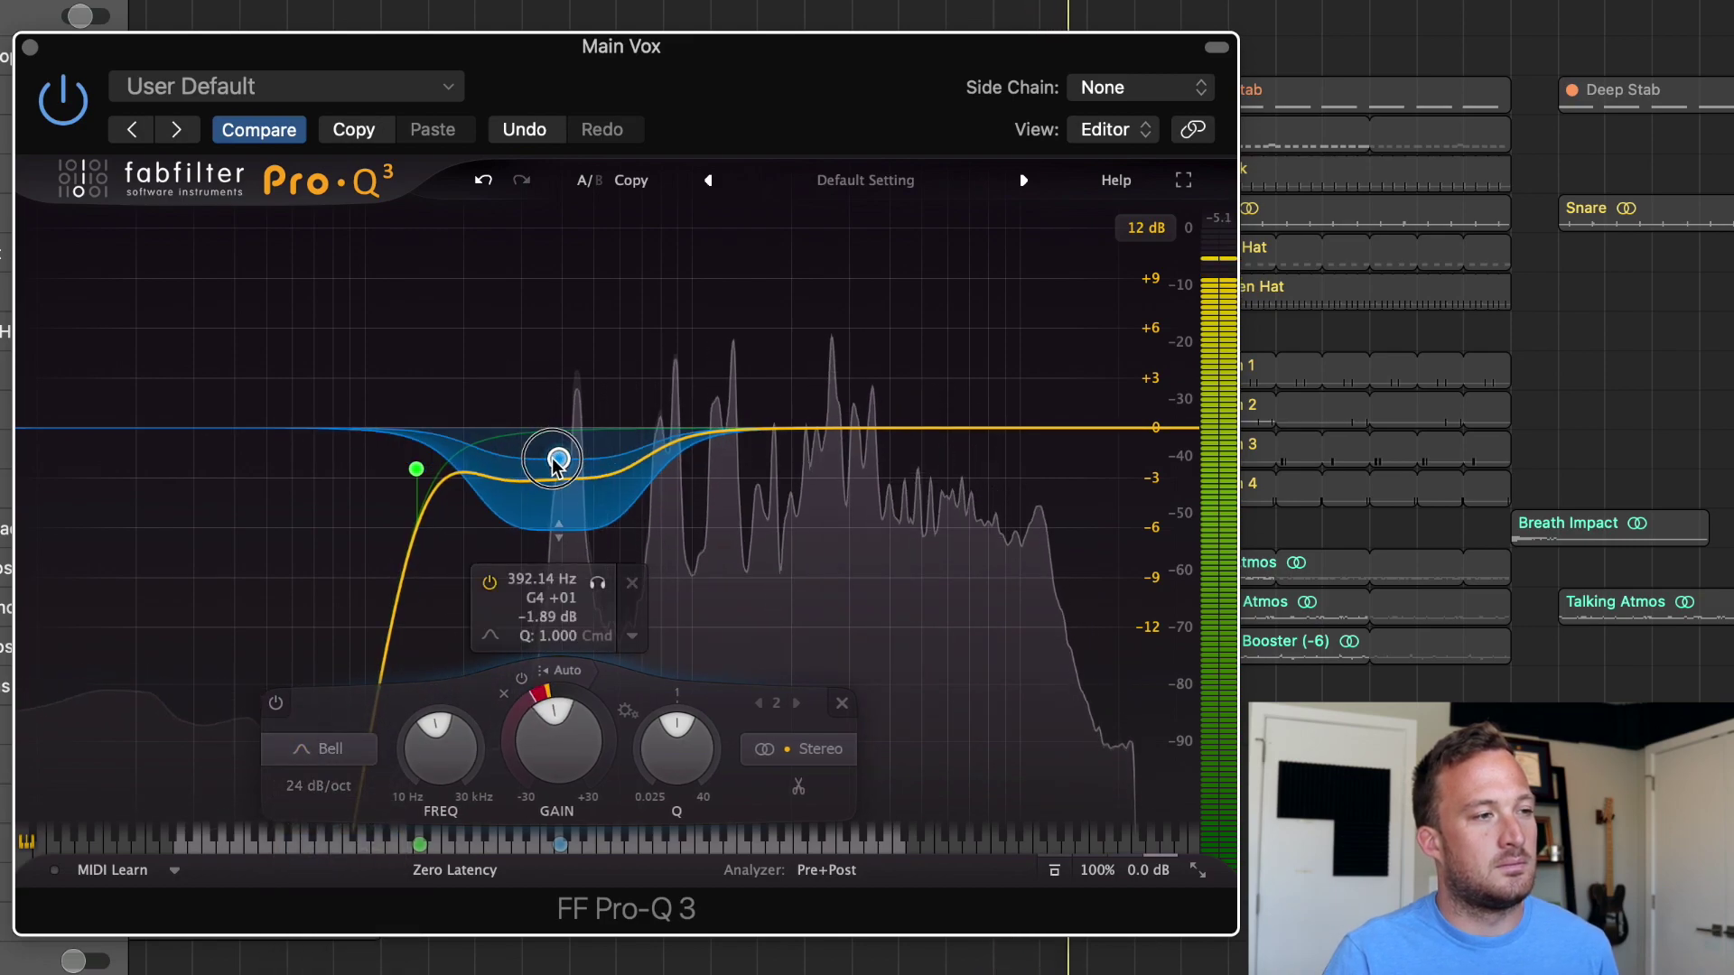
# Step: Add a third bell and sweep it as a boost through the mids, settling at 1088.0 Hz with +10.95 dB gain
pyautogui.moveTo(763, 427); pyautogui.dragTo(763, 349)
pyautogui.moveTo(761, 244); pyautogui.dragTo(713, 246)
pyautogui.click(744, 298)
pyautogui.moveTo(739, 309); pyautogui.dragTo(728, 313)
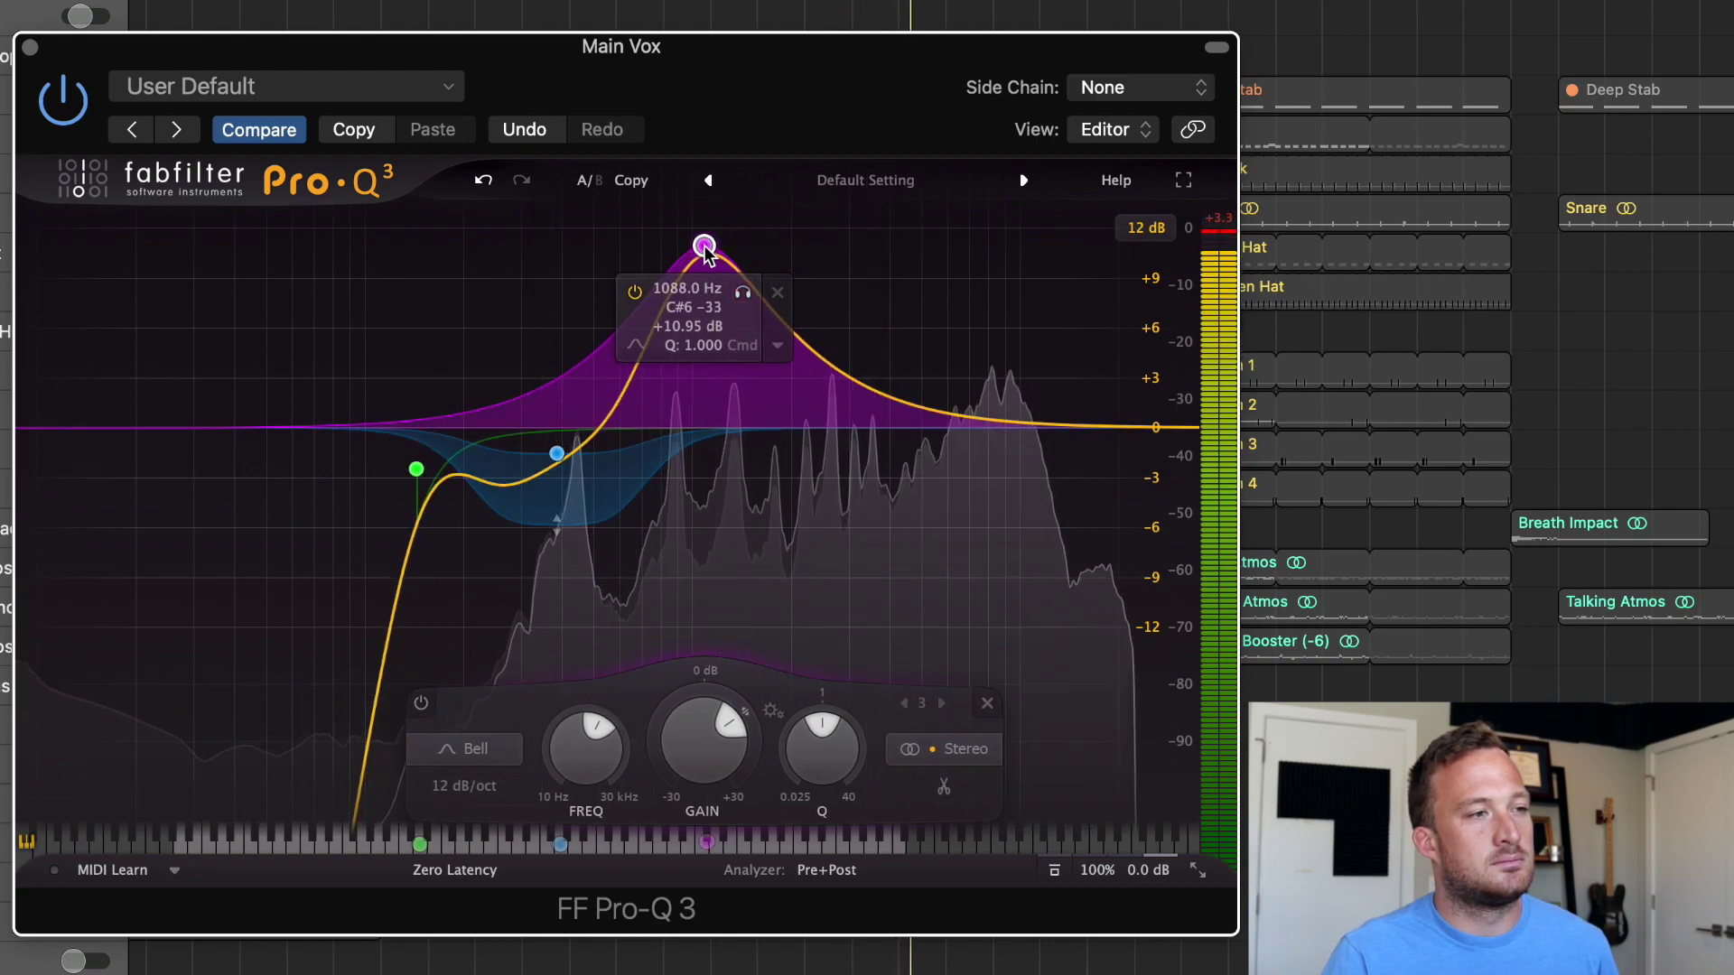
pyautogui.press('space')
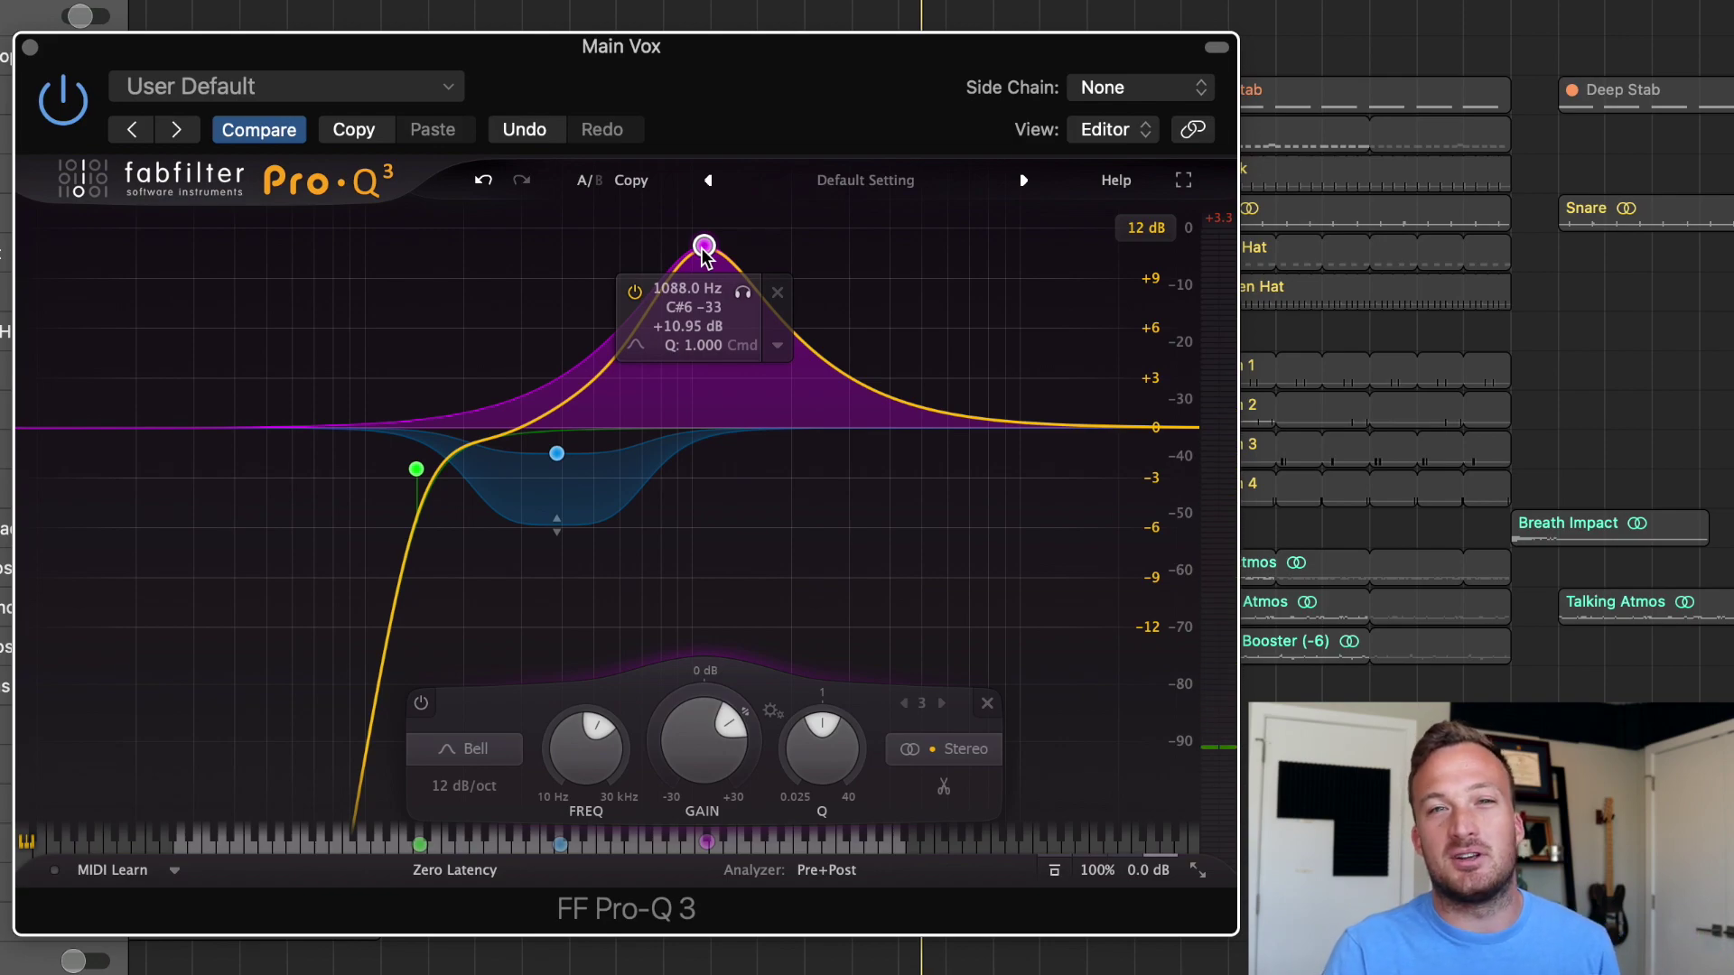
# Step: Turn the 1088 Hz boost into a cut of about -10 dB and compare the vocal EQ against global bypass
pyautogui.moveTo(703, 245); pyautogui.dragTo(707, 597)
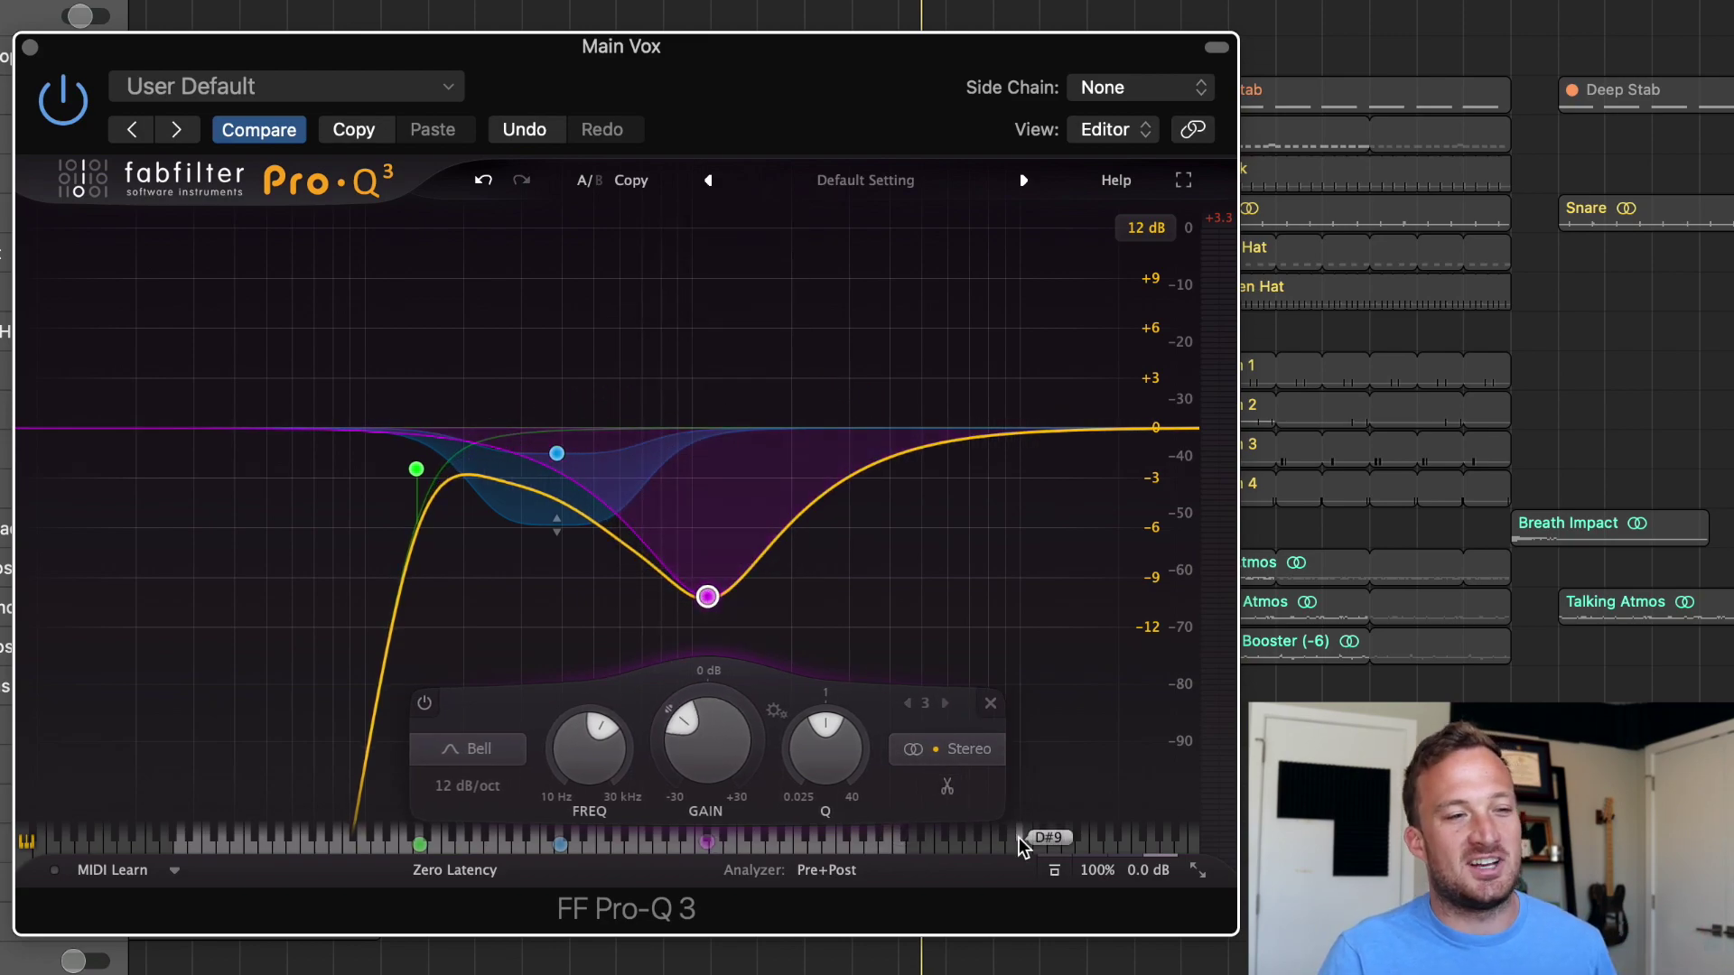
pyautogui.click(1054, 870)
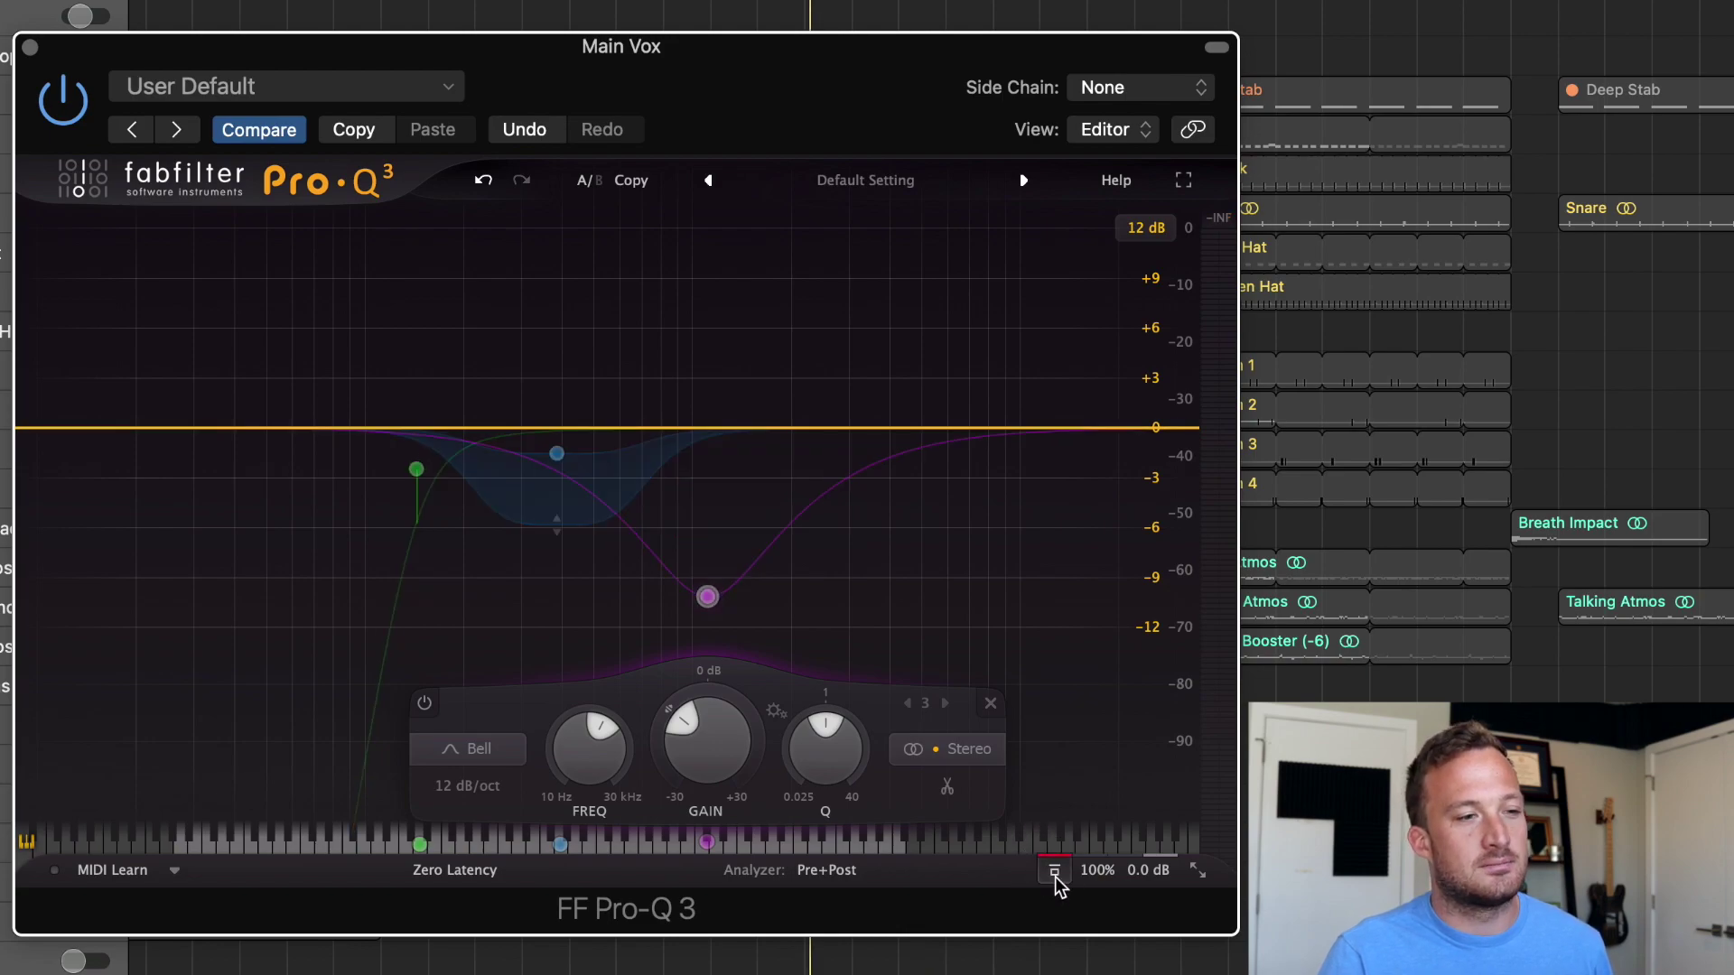
pyautogui.click(1054, 872)
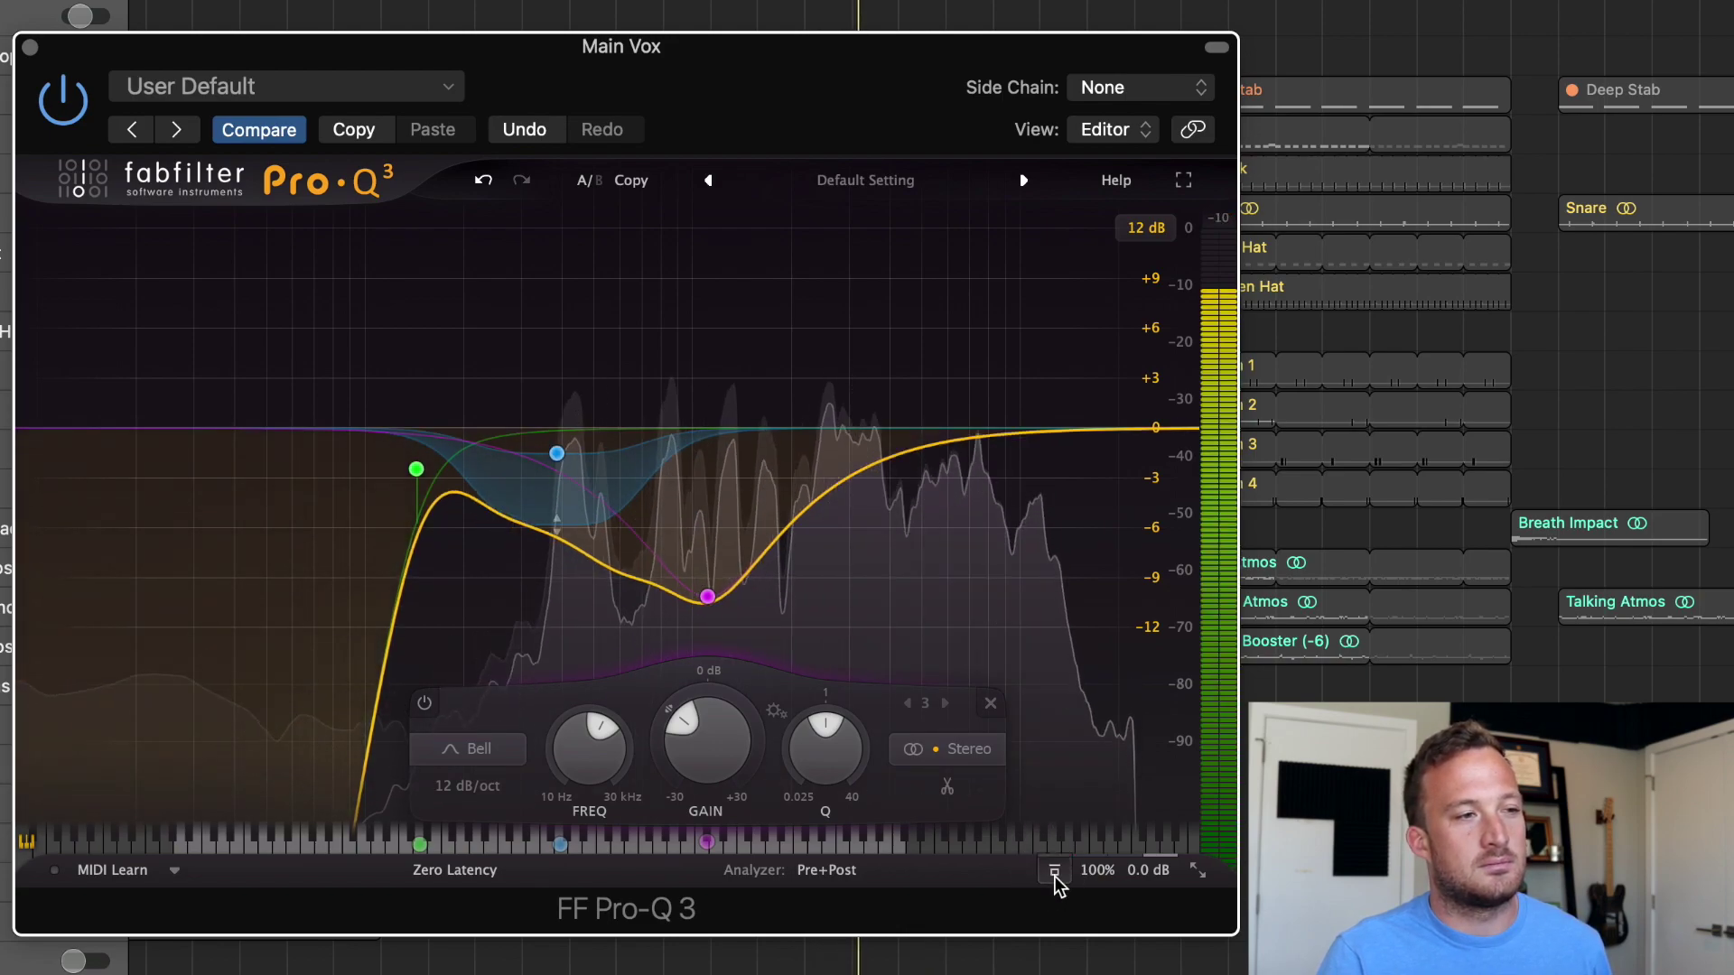
pyautogui.click(1054, 873)
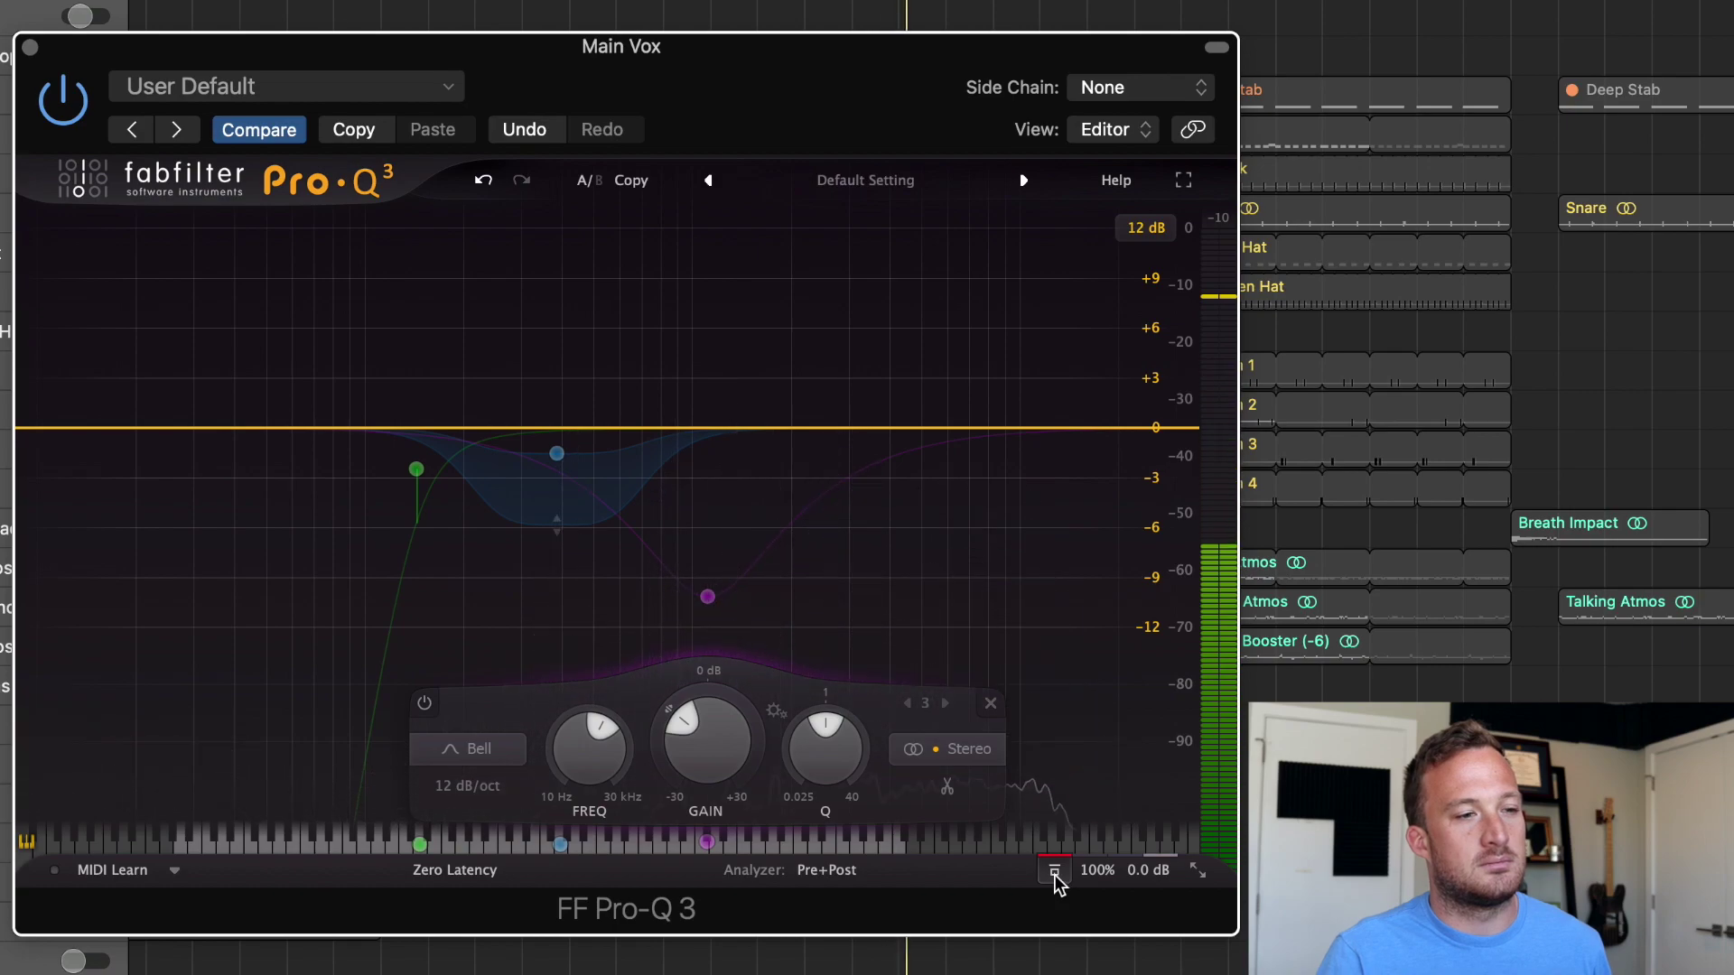
pyautogui.click(1054, 873)
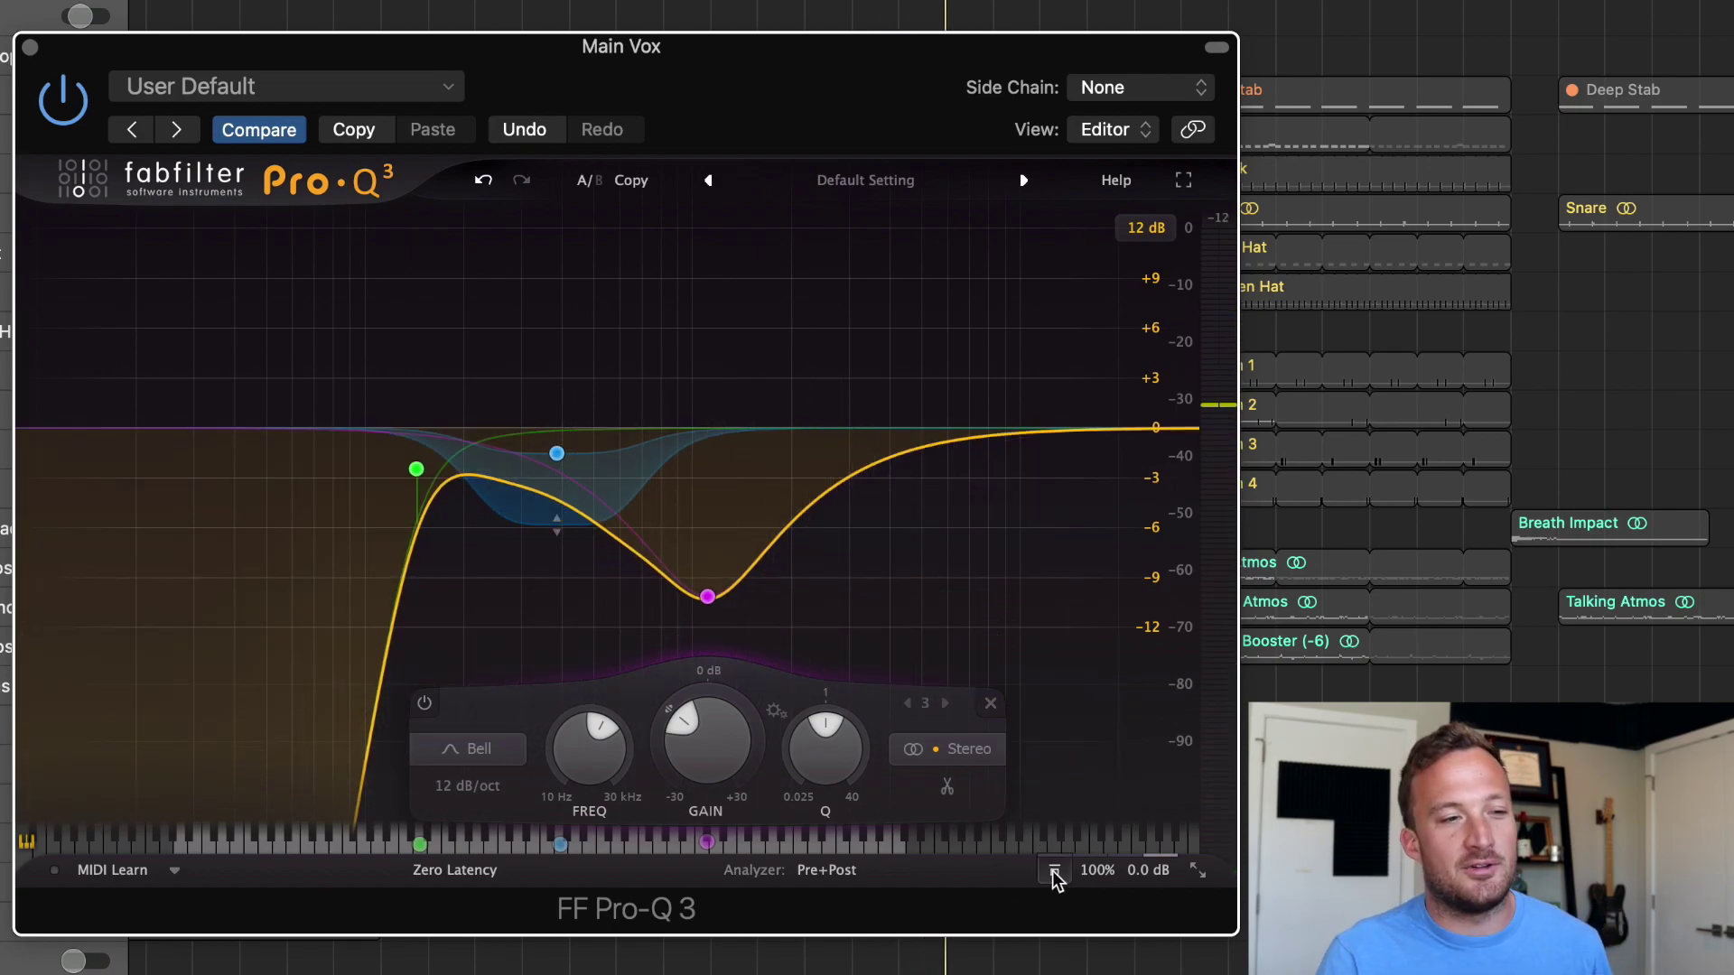
# Step: Set the vocal EQ's output level to +6.5 dB and compare it again with the bypassed sound
pyautogui.doubleClick(1109, 762)
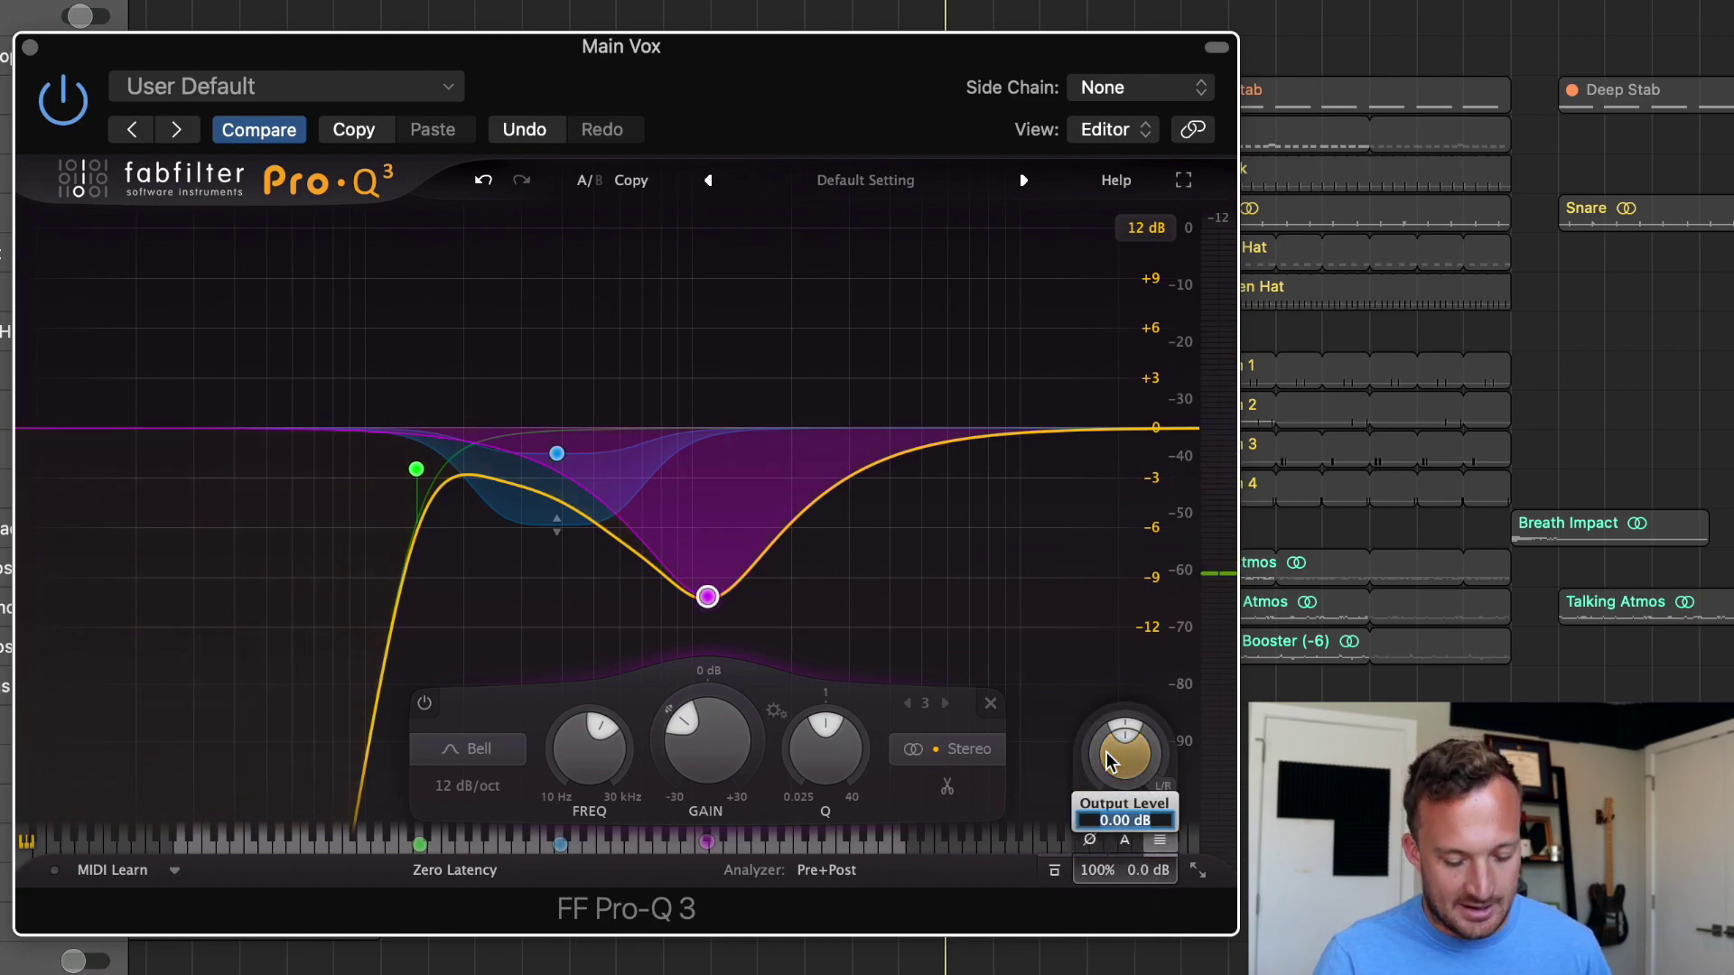
pyautogui.click(1057, 869)
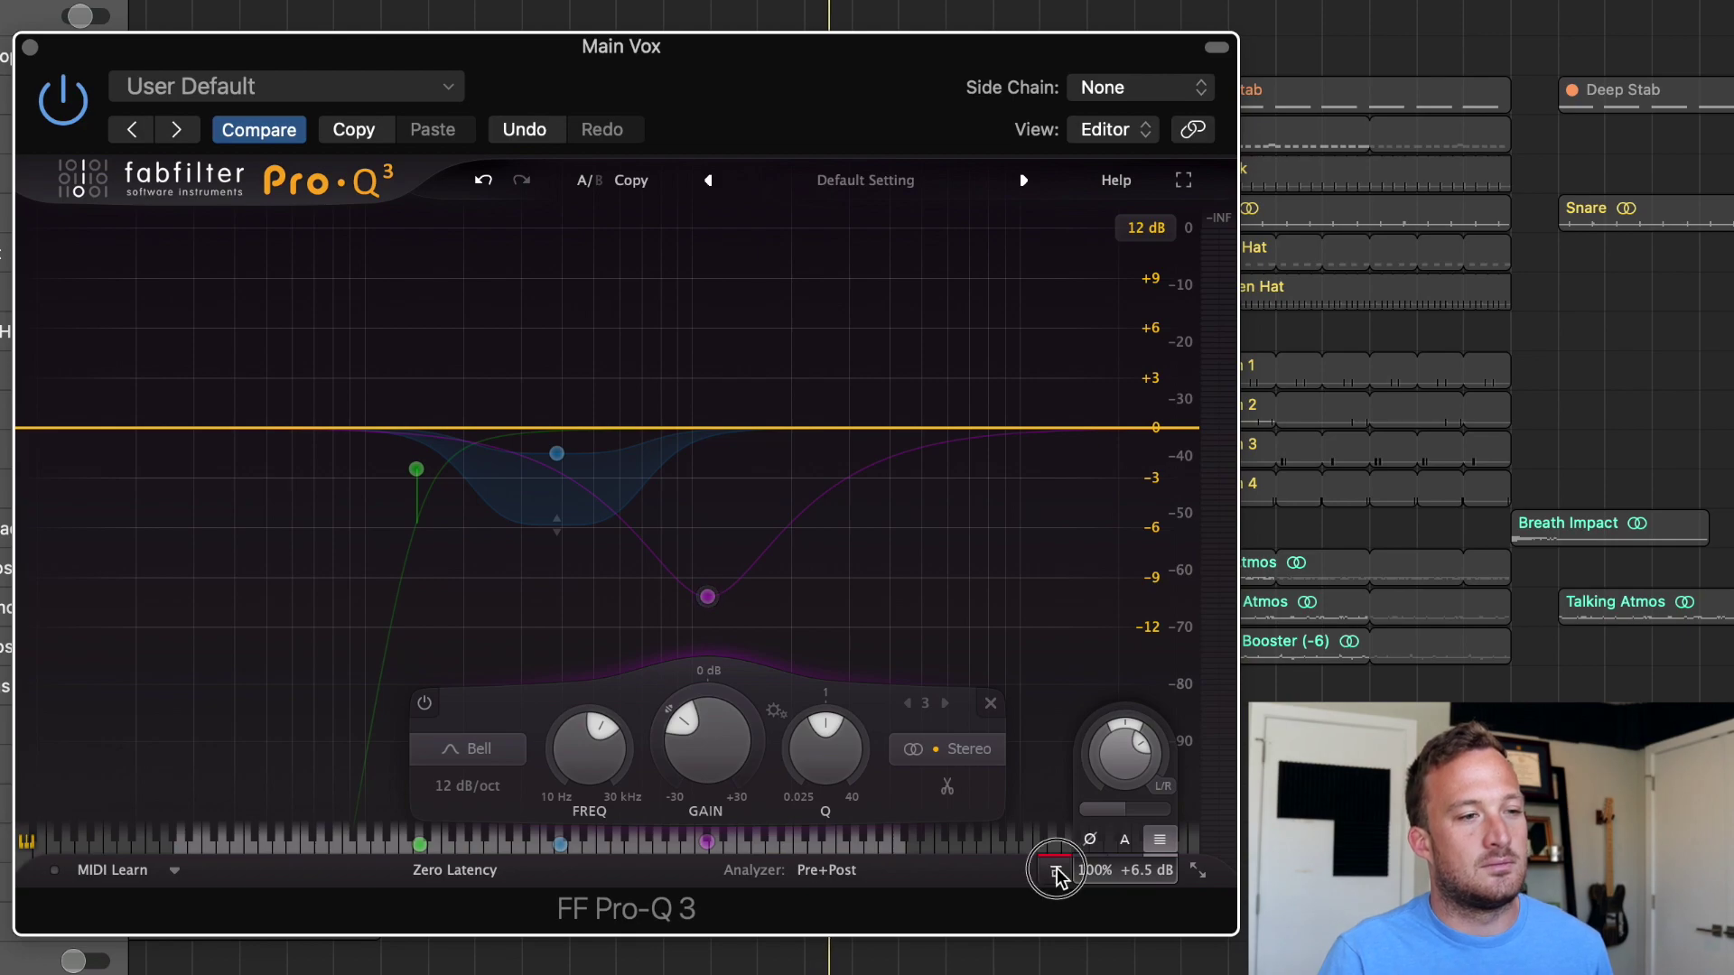
pyautogui.click(1056, 869)
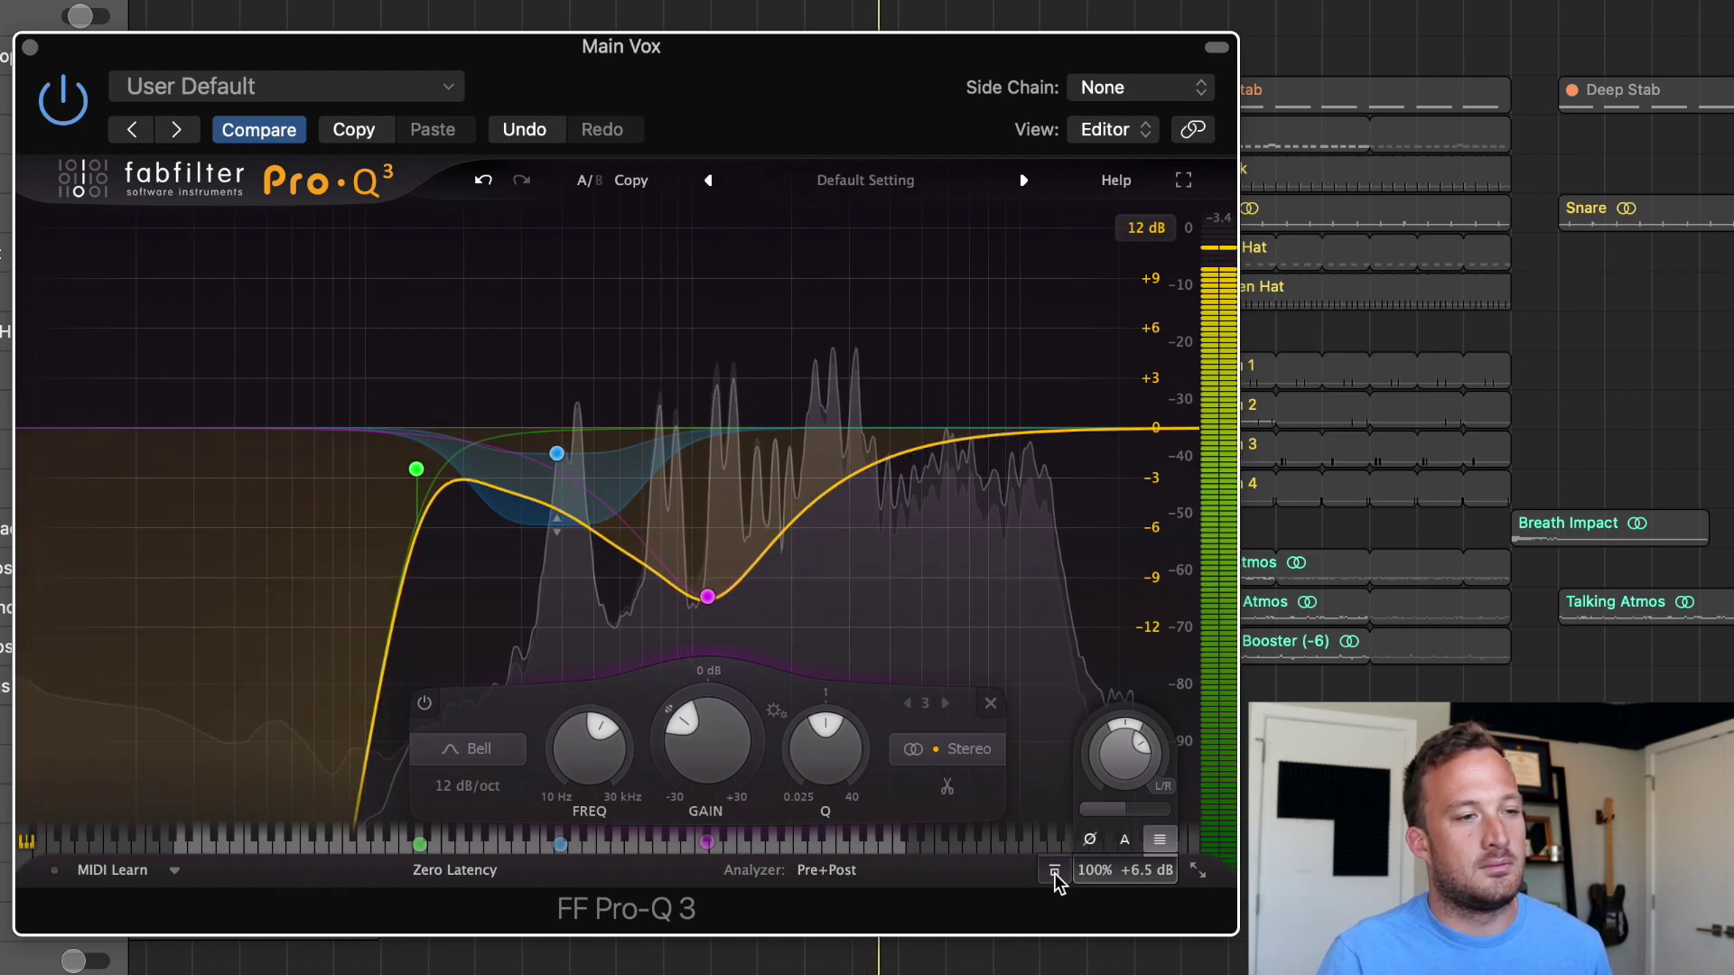
pyautogui.click(1054, 873)
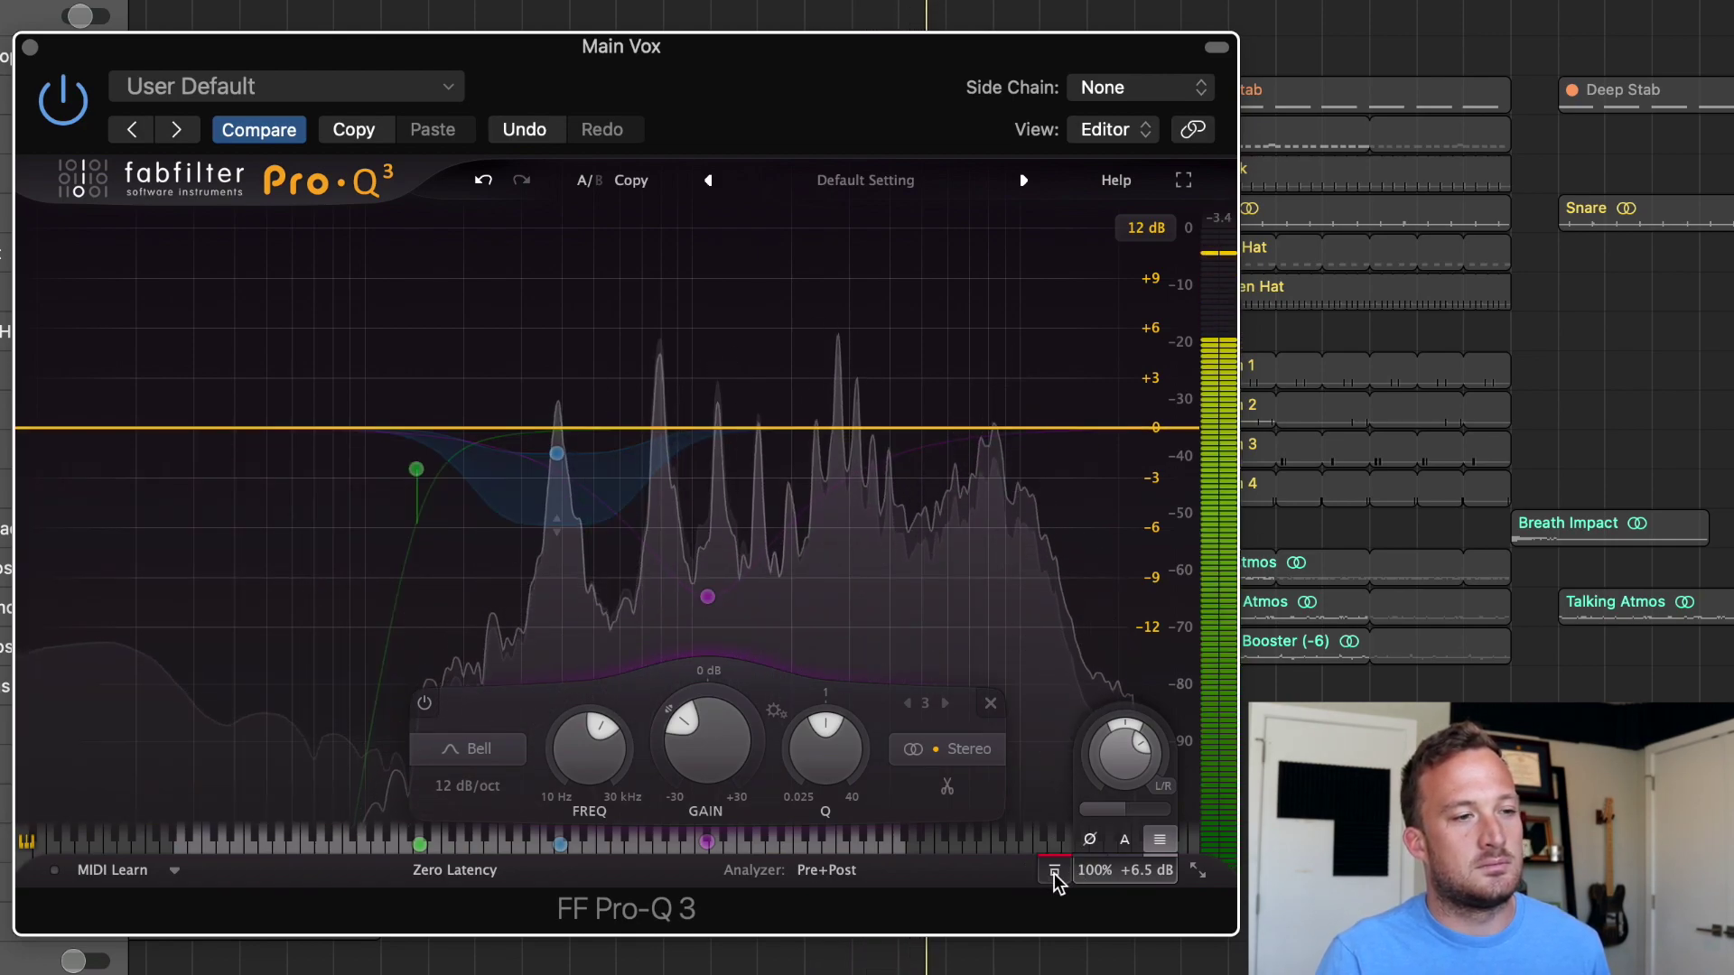
pyautogui.click(1053, 872)
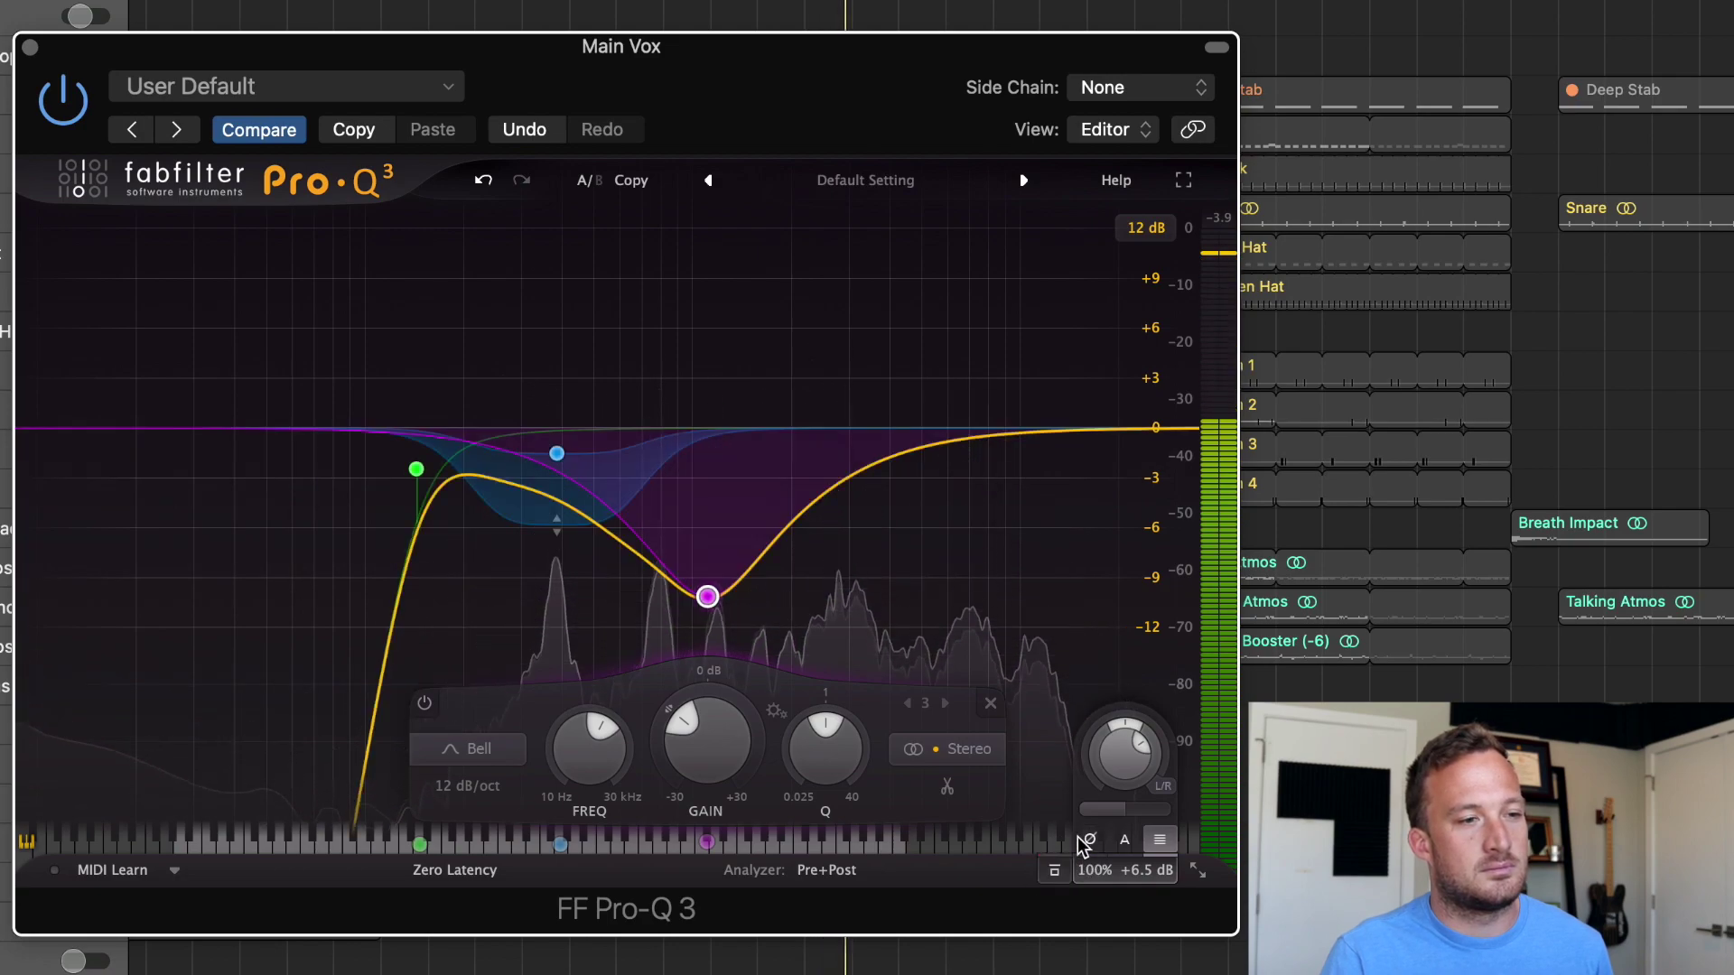
# Step: Reset the output level to 0 dB and make the third bell a dynamic cut: 1071.3 Hz, -1.80 dB gain, -3.21 dB dynamic range
pyautogui.doubleClick(1117, 765)
pyautogui.moveTo(707, 596); pyautogui.dragTo(699, 491)
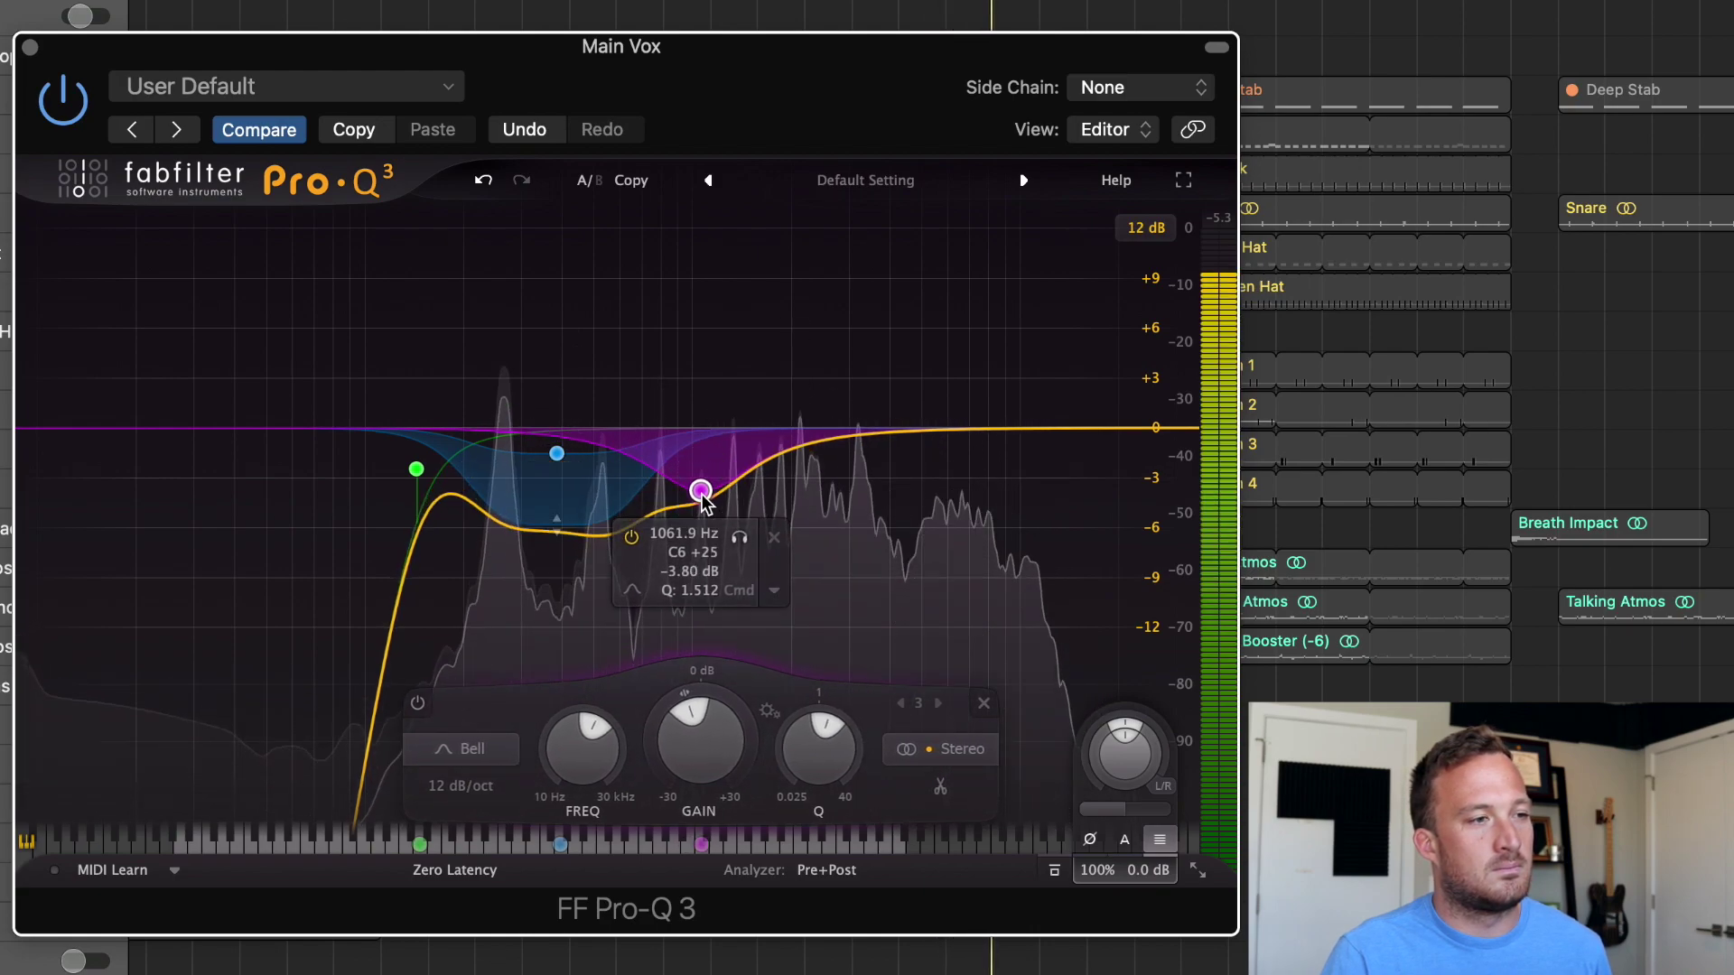
pyautogui.moveTo(648, 700); pyautogui.dragTo(632, 799)
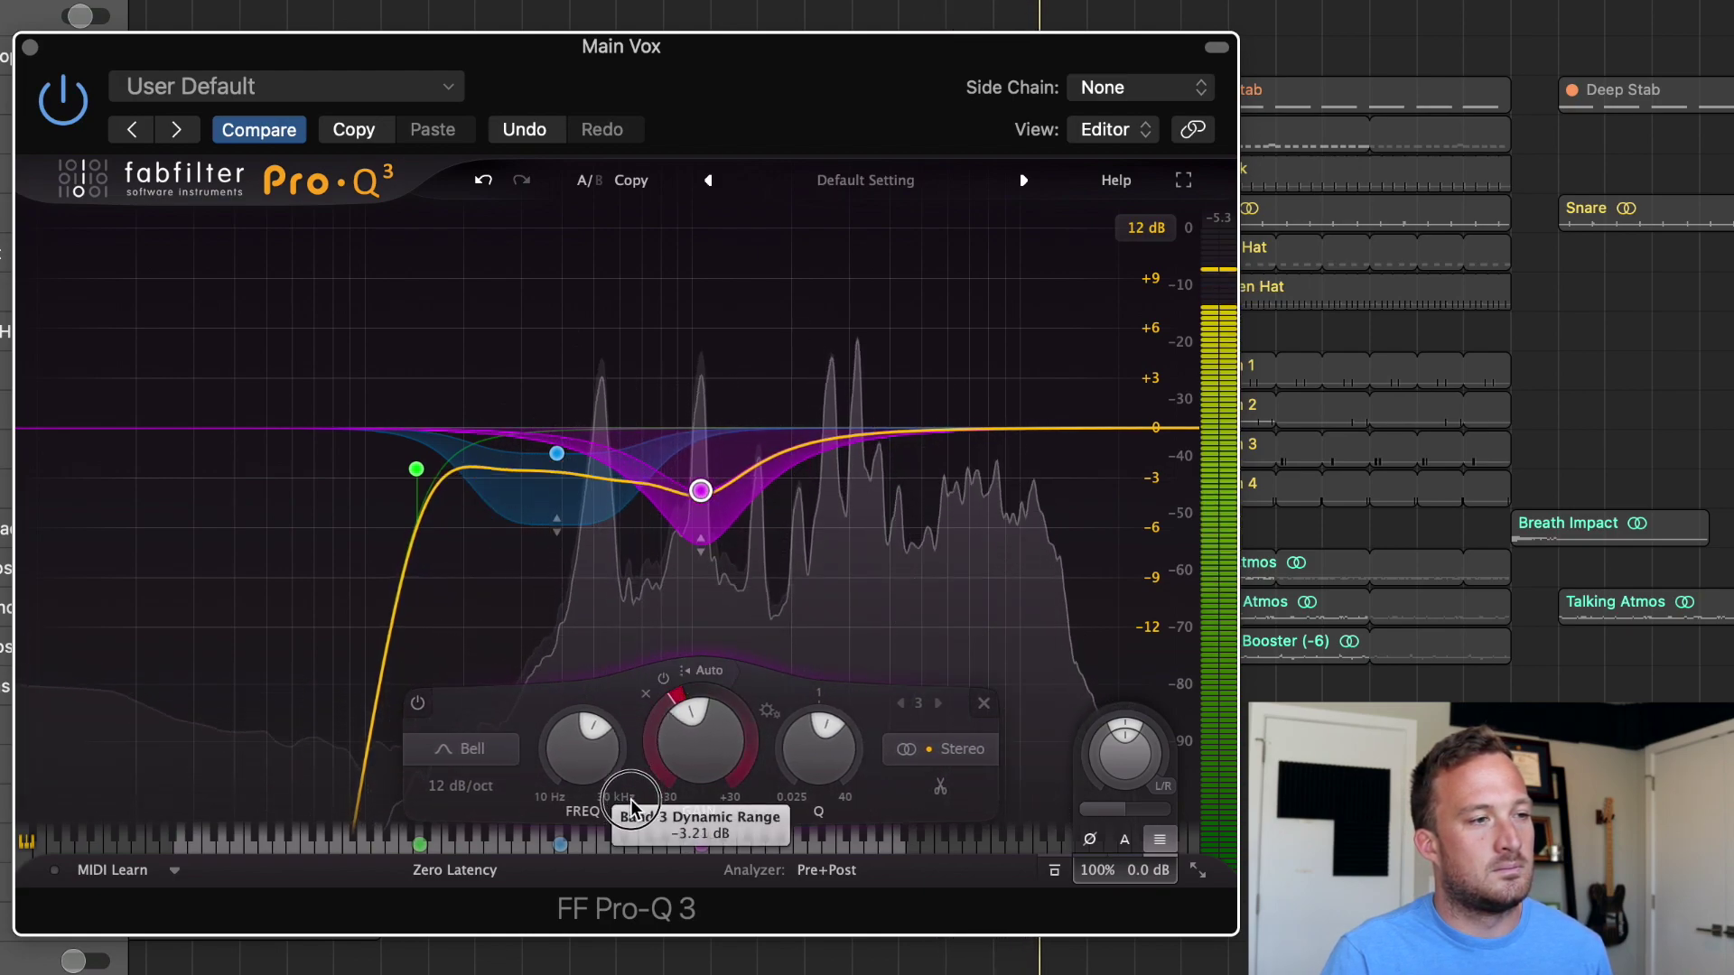
pyautogui.moveTo(701, 491); pyautogui.dragTo(703, 457)
# Step: Add a dynamic fourth bell at 2640.5 Hz with -0.09 dB gain and about -4 dB range, and shift the second bell slightly lower in frequency
pyautogui.moveTo(813, 432)
pyautogui.mouseDown()
pyautogui.moveTo(849, 305)
pyautogui.moveTo(823, 282)
pyautogui.moveTo(833, 260)
pyautogui.moveTo(863, 298)
pyautogui.moveTo(853, 322)
pyautogui.moveTo(829, 290)
pyautogui.moveTo(829, 432)
pyautogui.mouseUp()
pyautogui.click(865, 298)
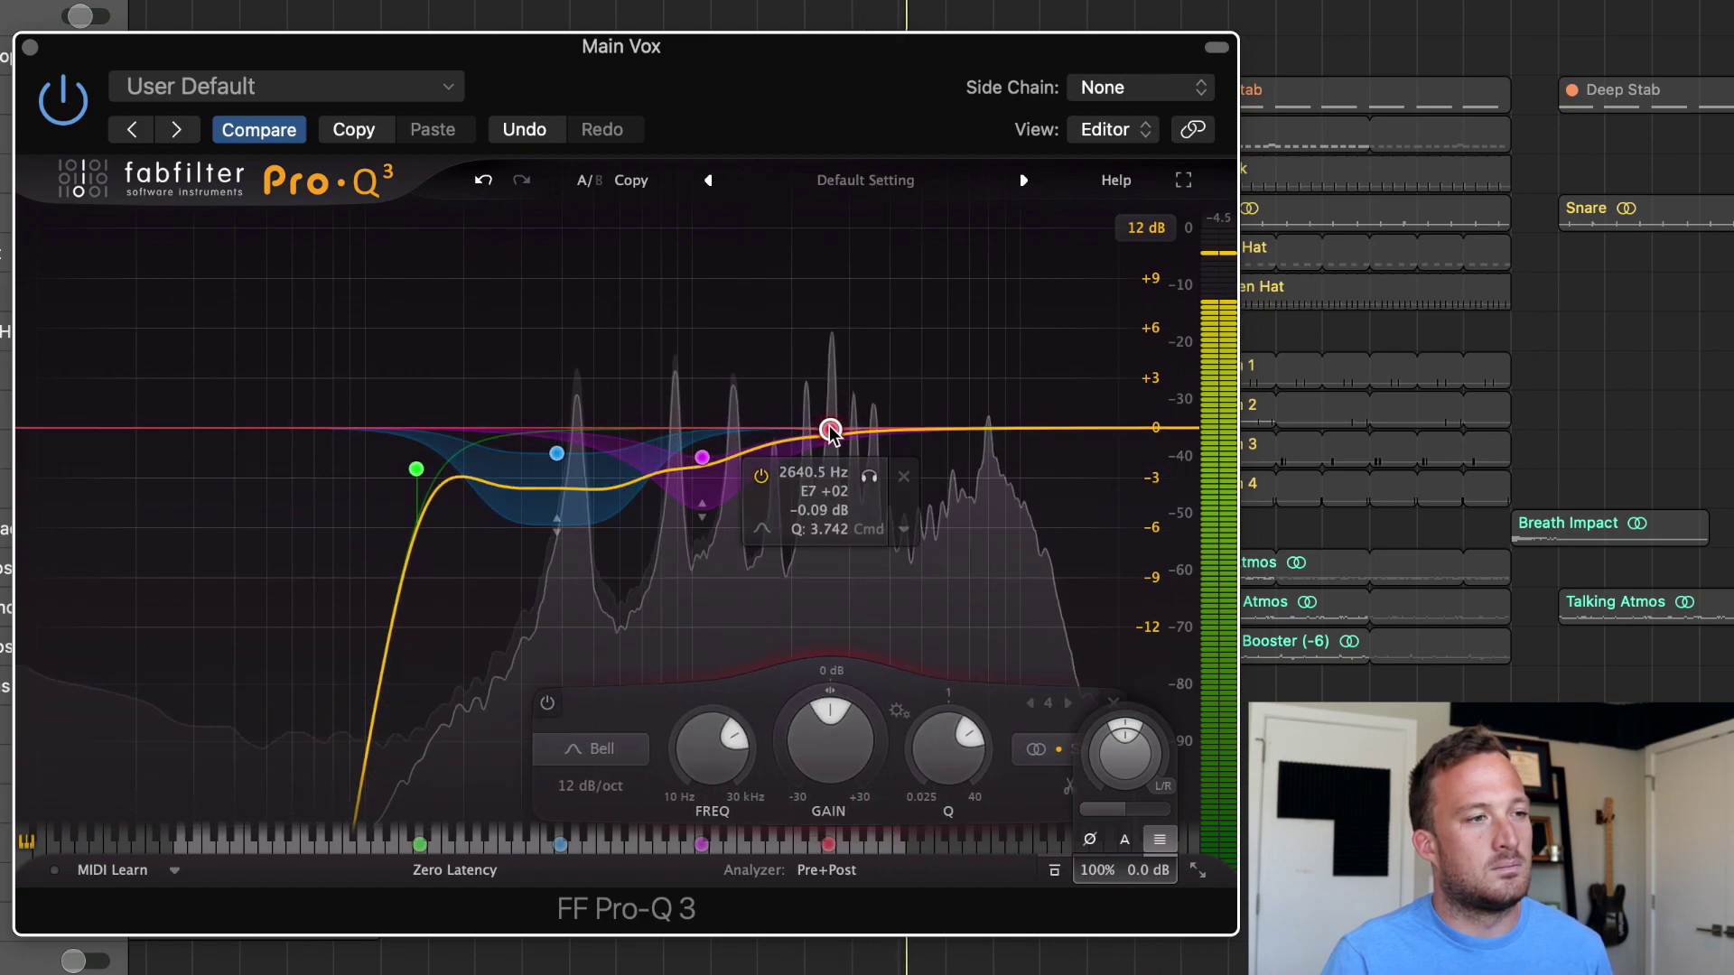
pyautogui.moveTo(784, 778); pyautogui.dragTo(787, 868)
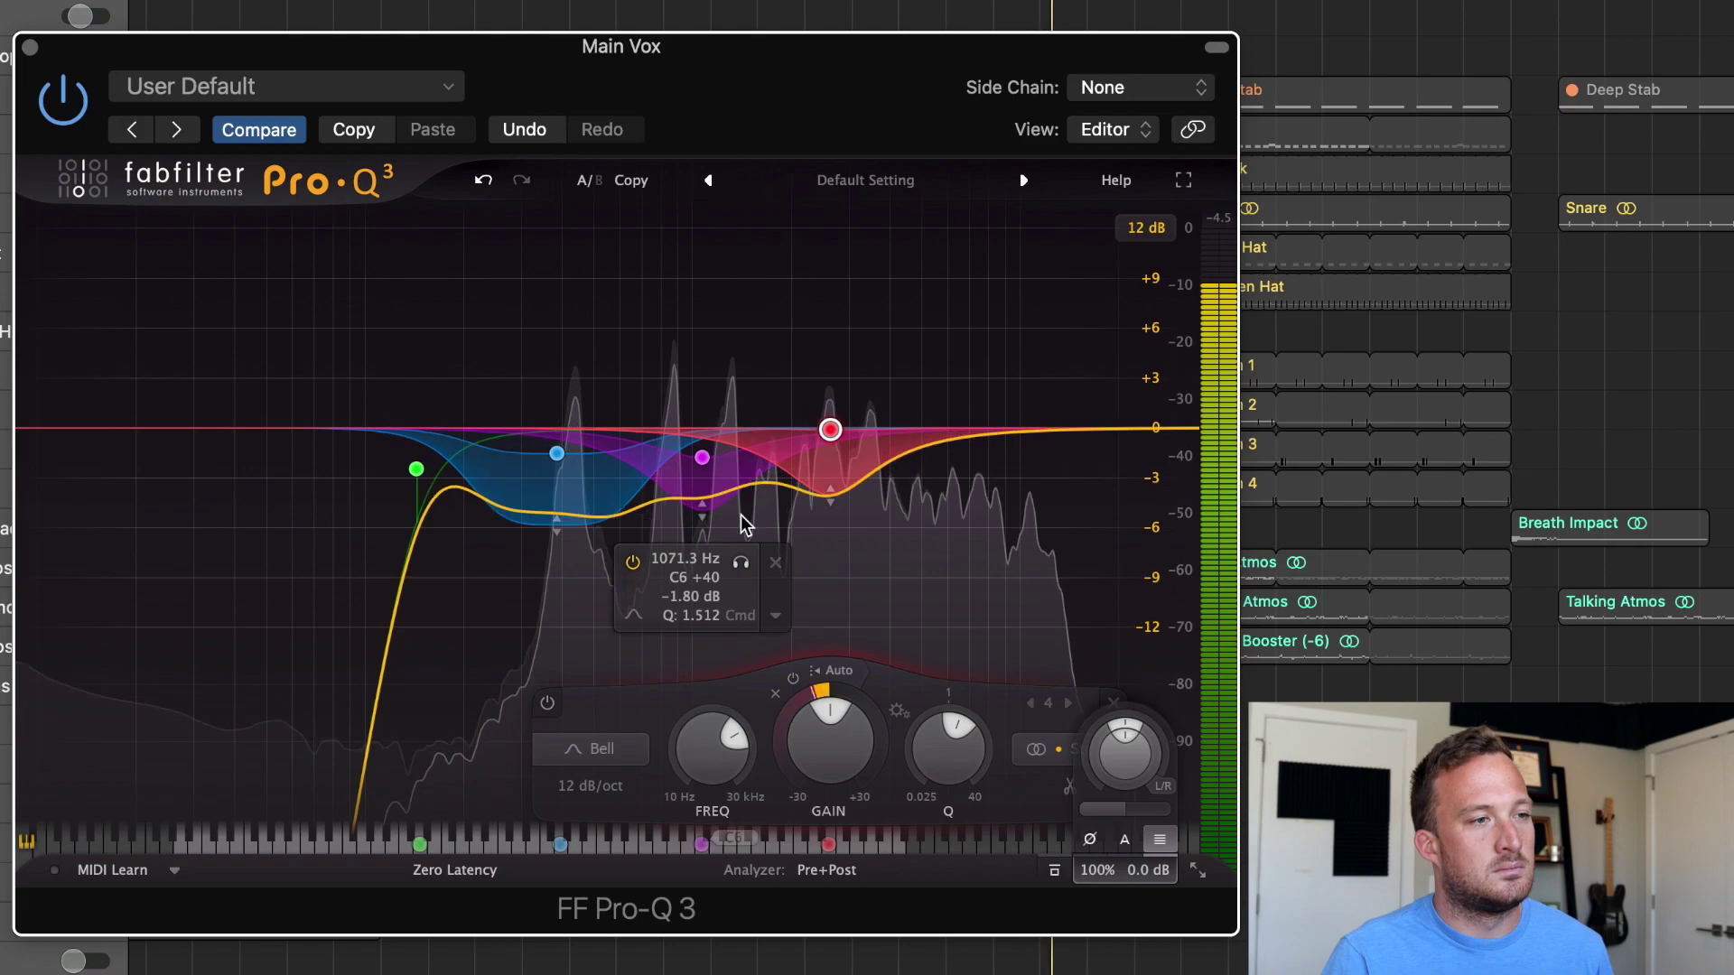
pyautogui.moveTo(556, 454); pyautogui.dragTo(531, 454)
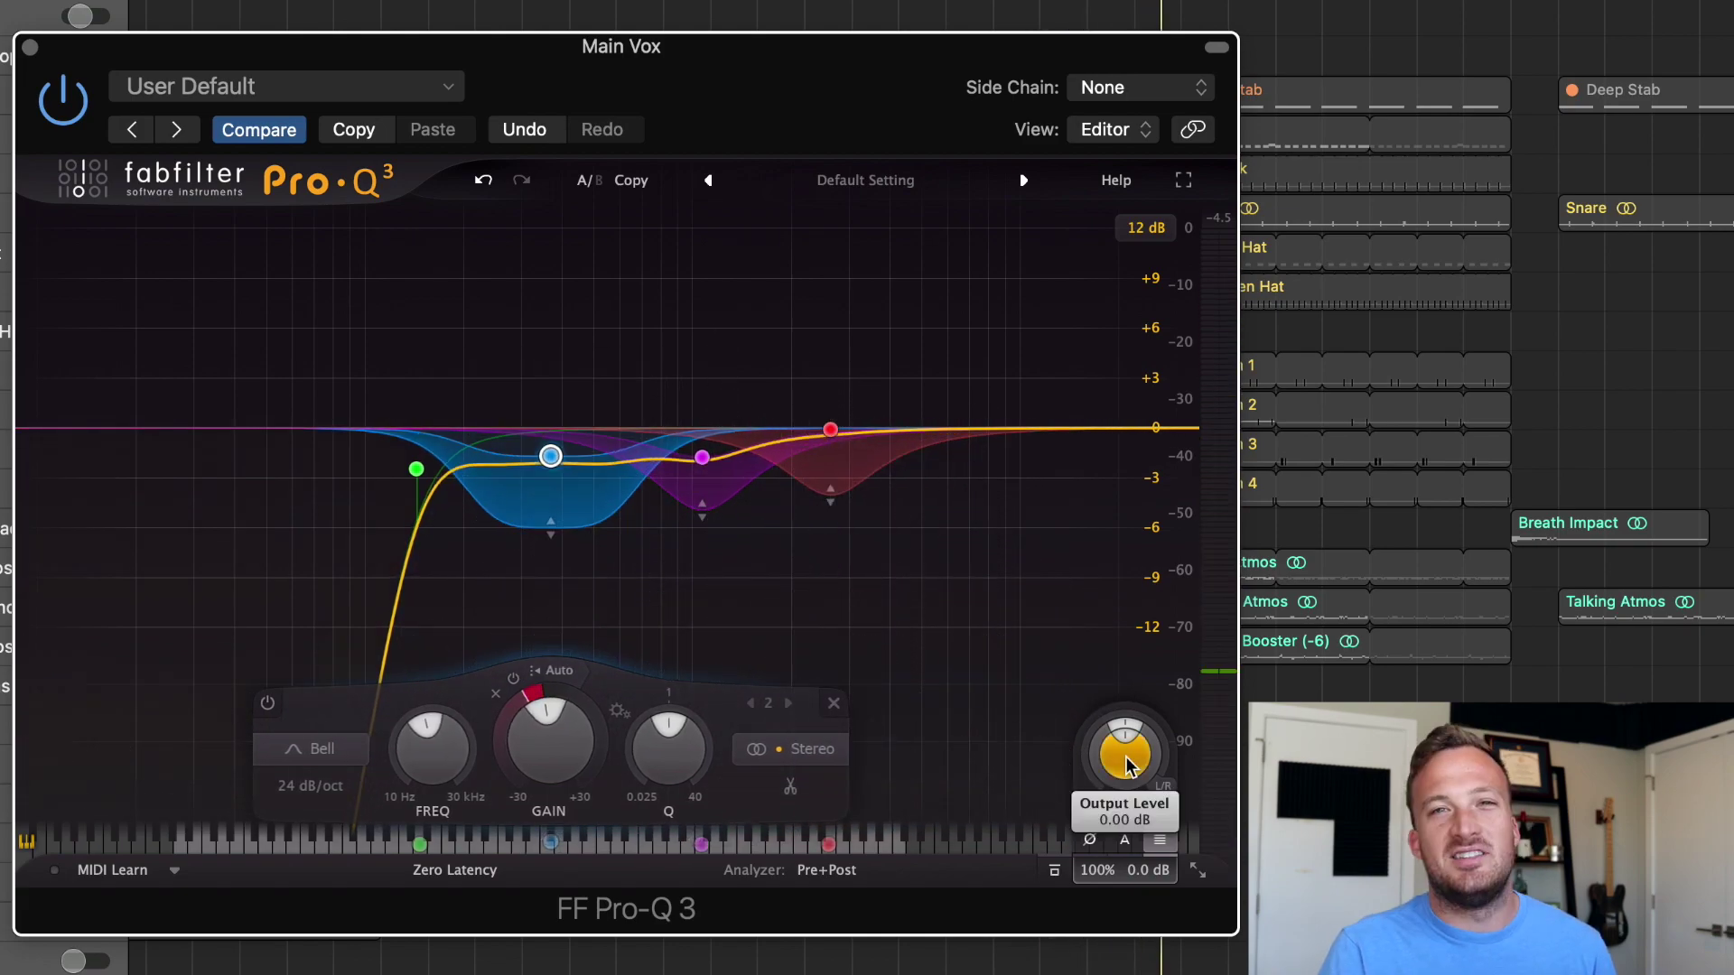
# Step: Set the vocal EQ's output level to +3.5 dB and compare it repeatedly with the bypassed sound in the full mix
pyautogui.doubleClick(1126, 766)
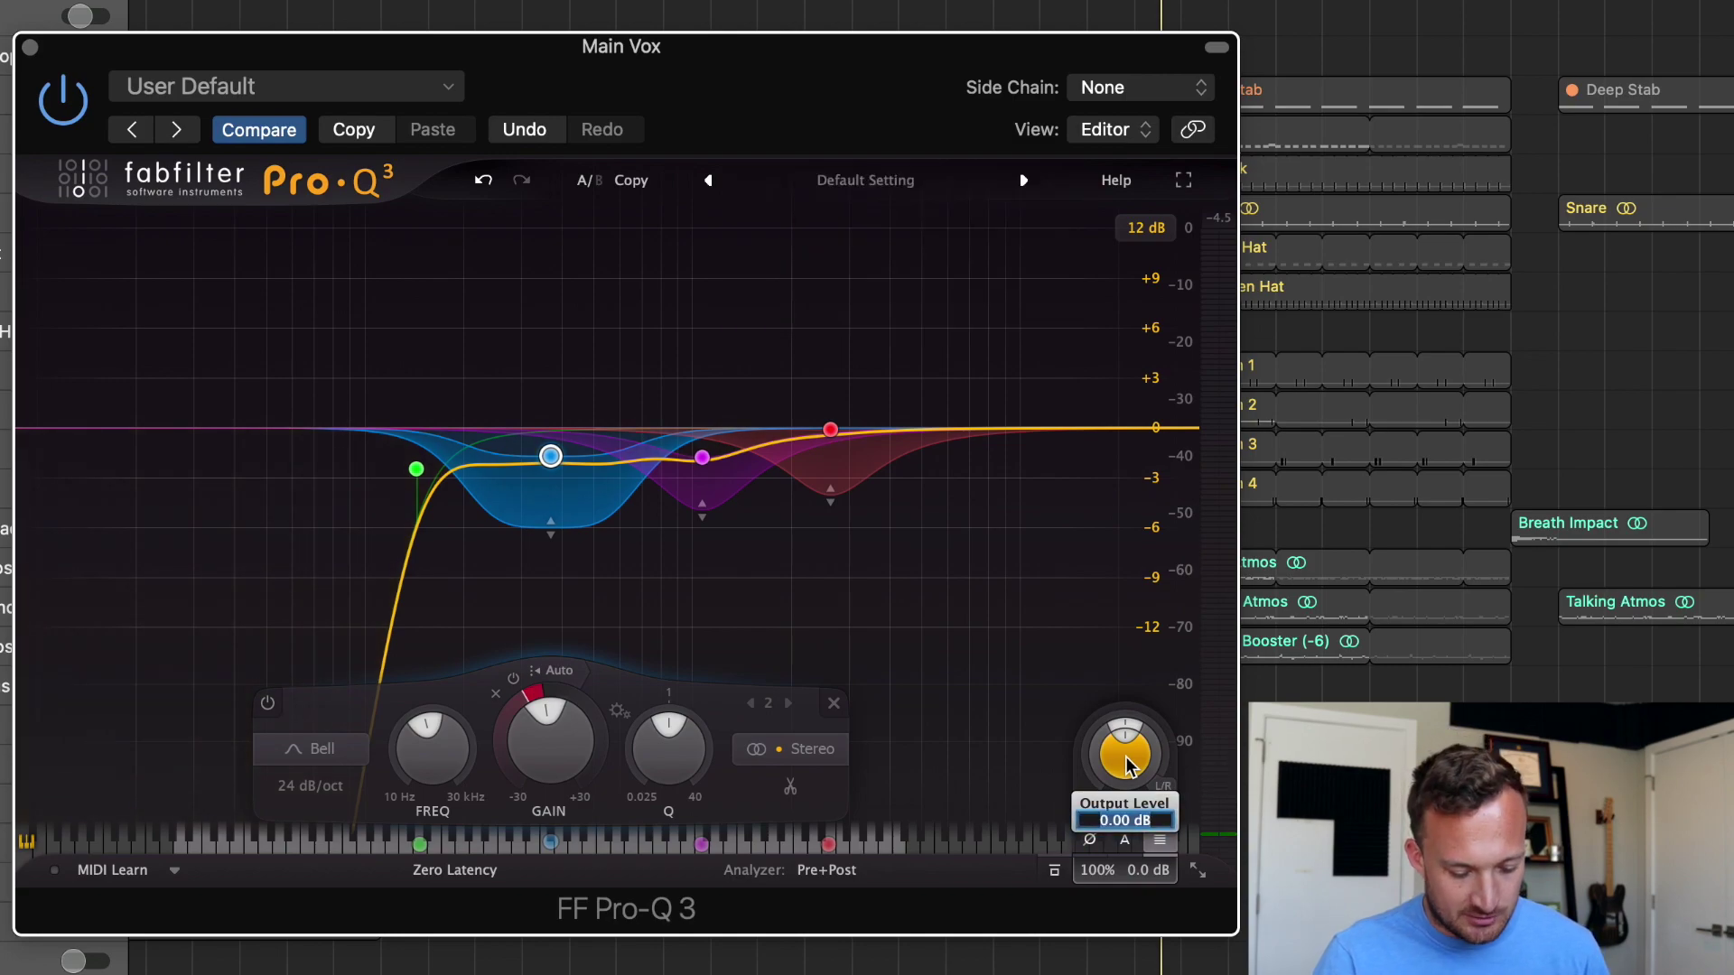
pyautogui.press('space')
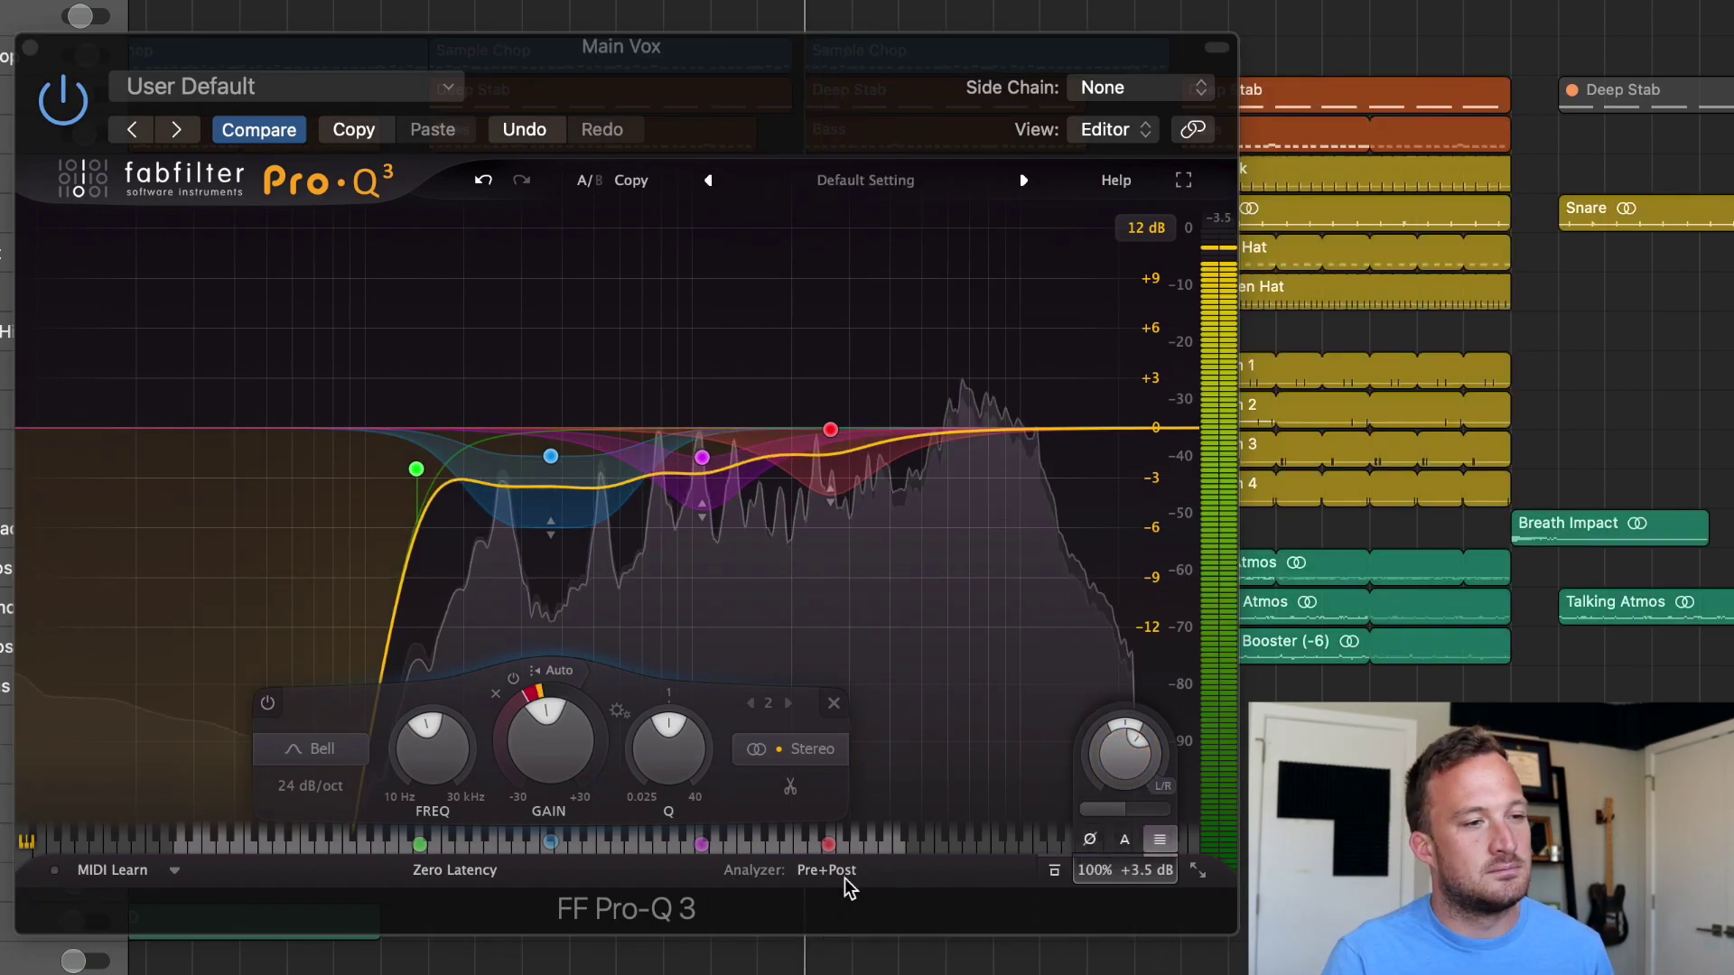
pyautogui.click(1054, 870)
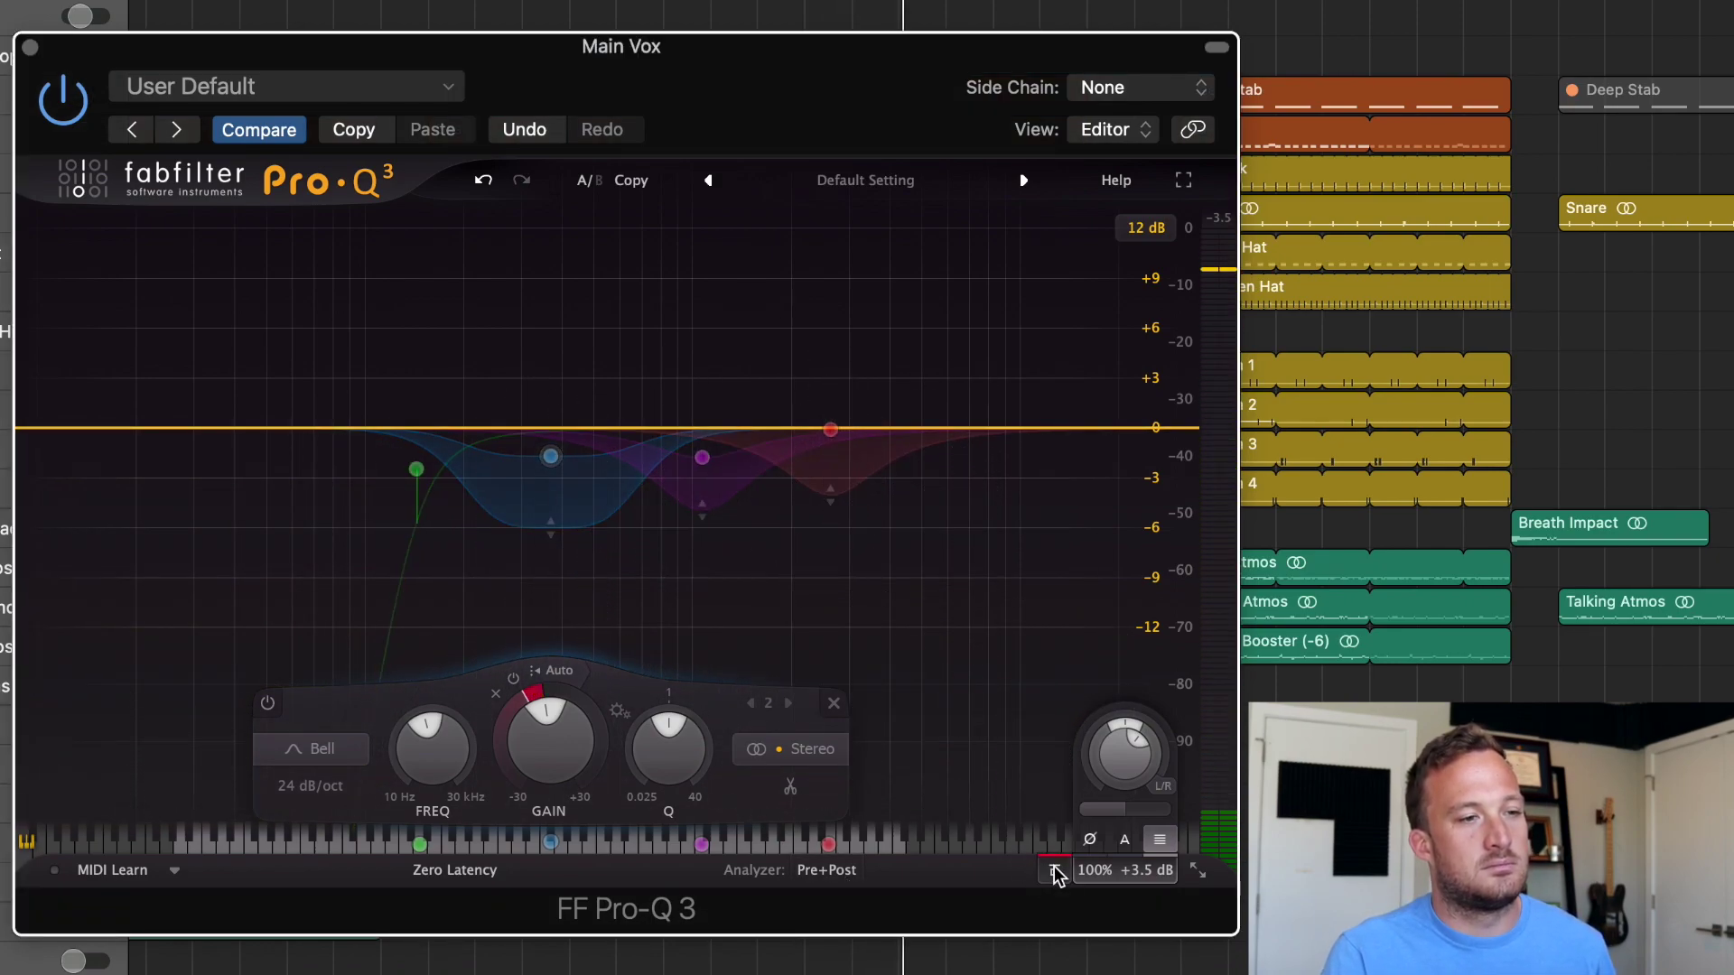
pyautogui.click(1054, 868)
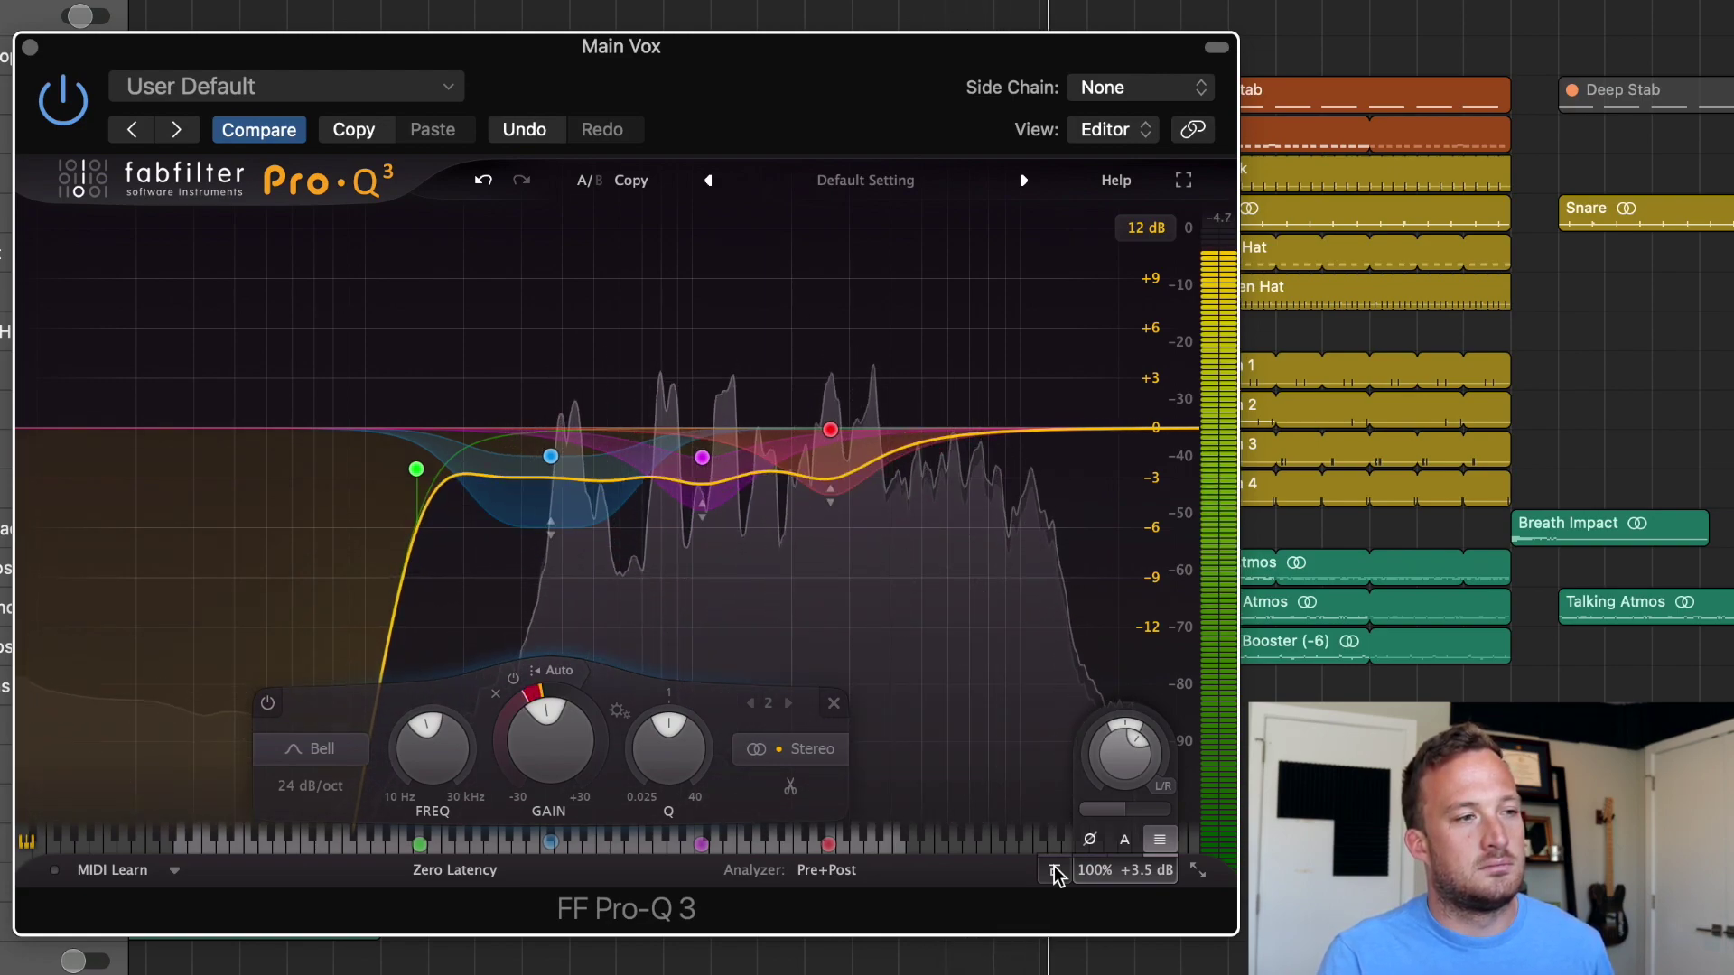
pyautogui.click(1054, 869)
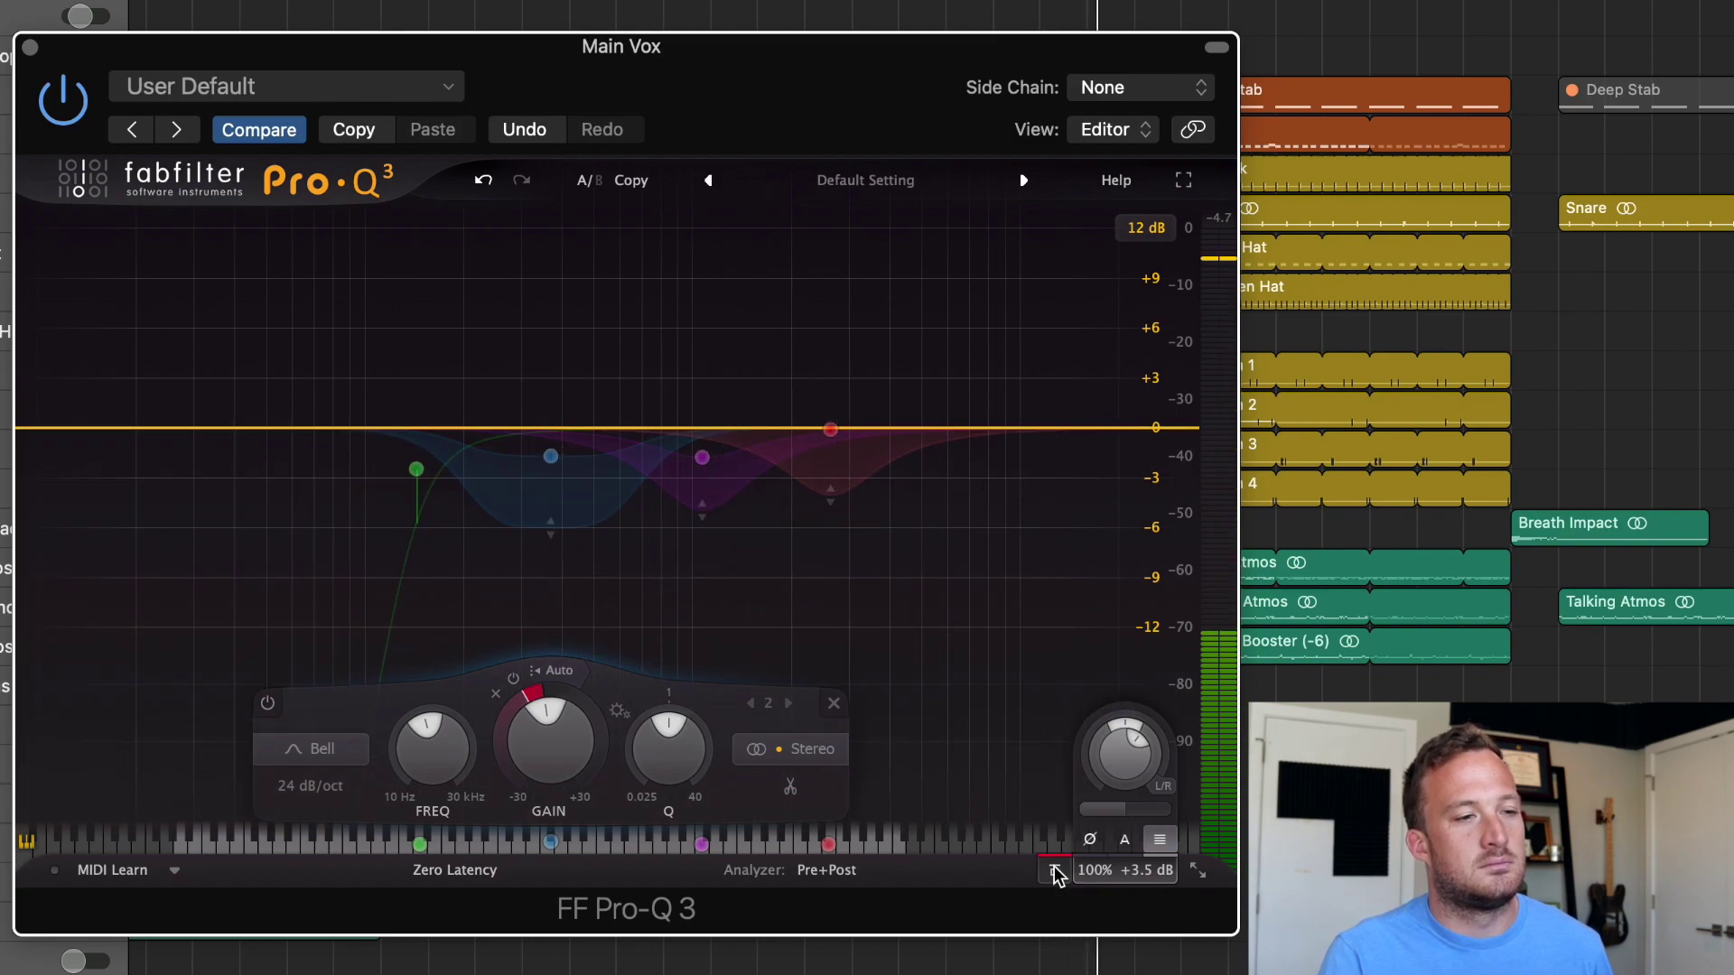
pyautogui.click(1053, 869)
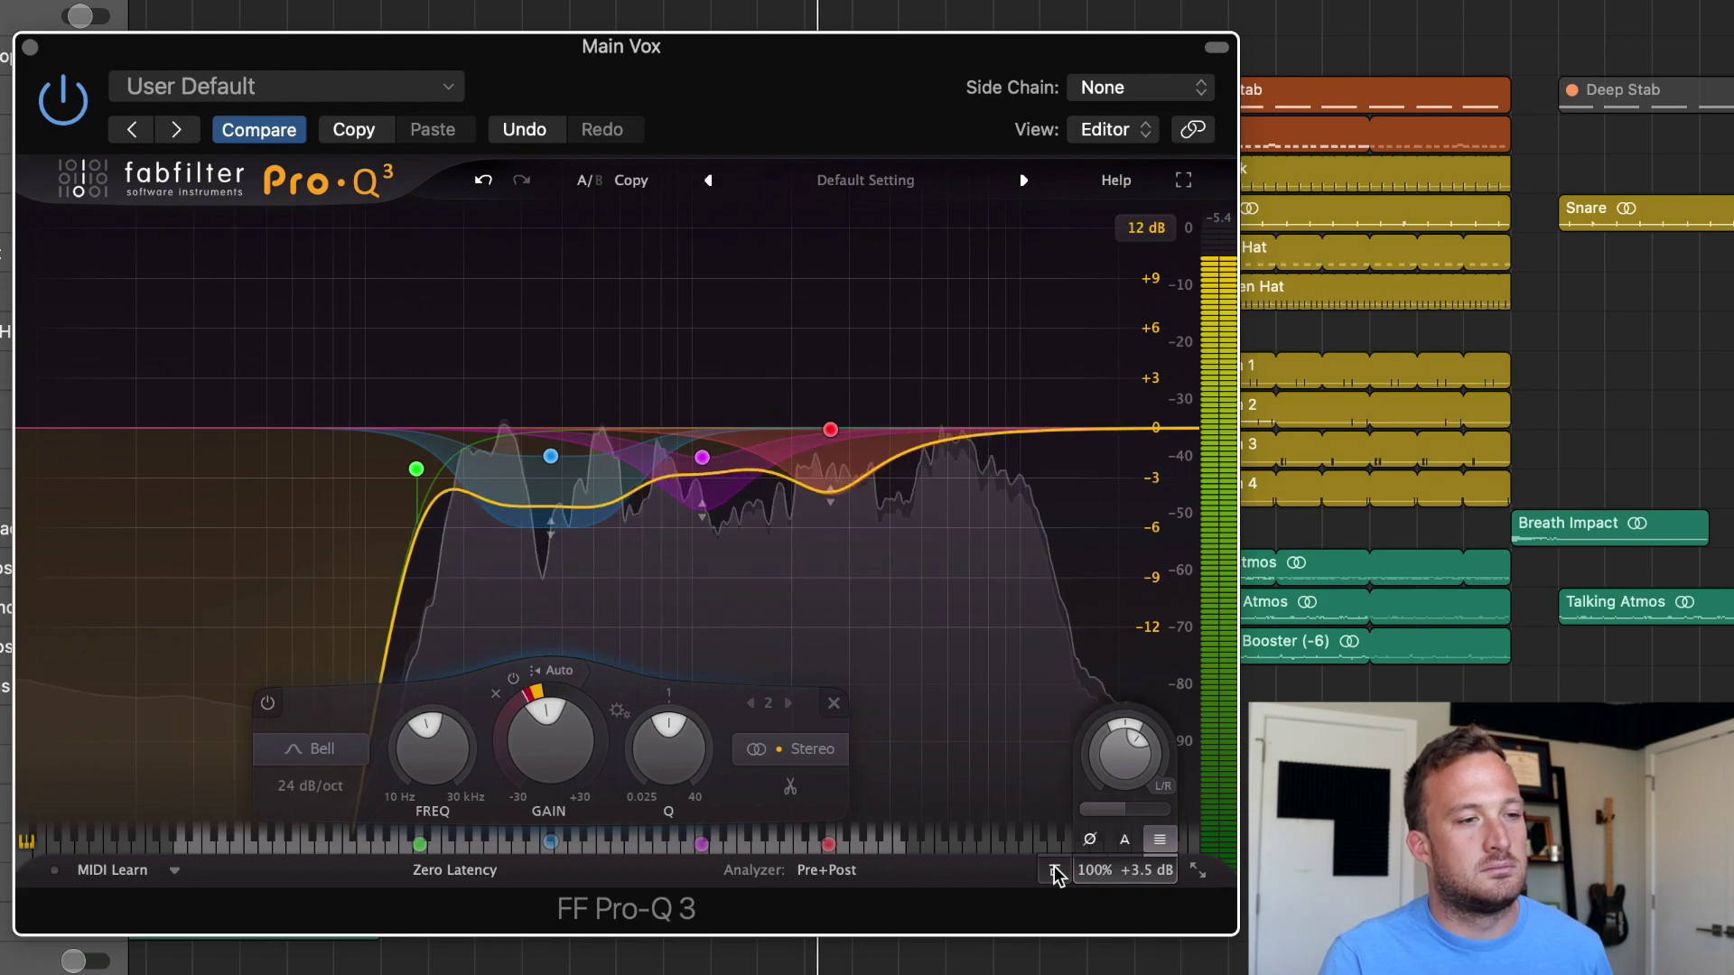
pyautogui.click(1054, 869)
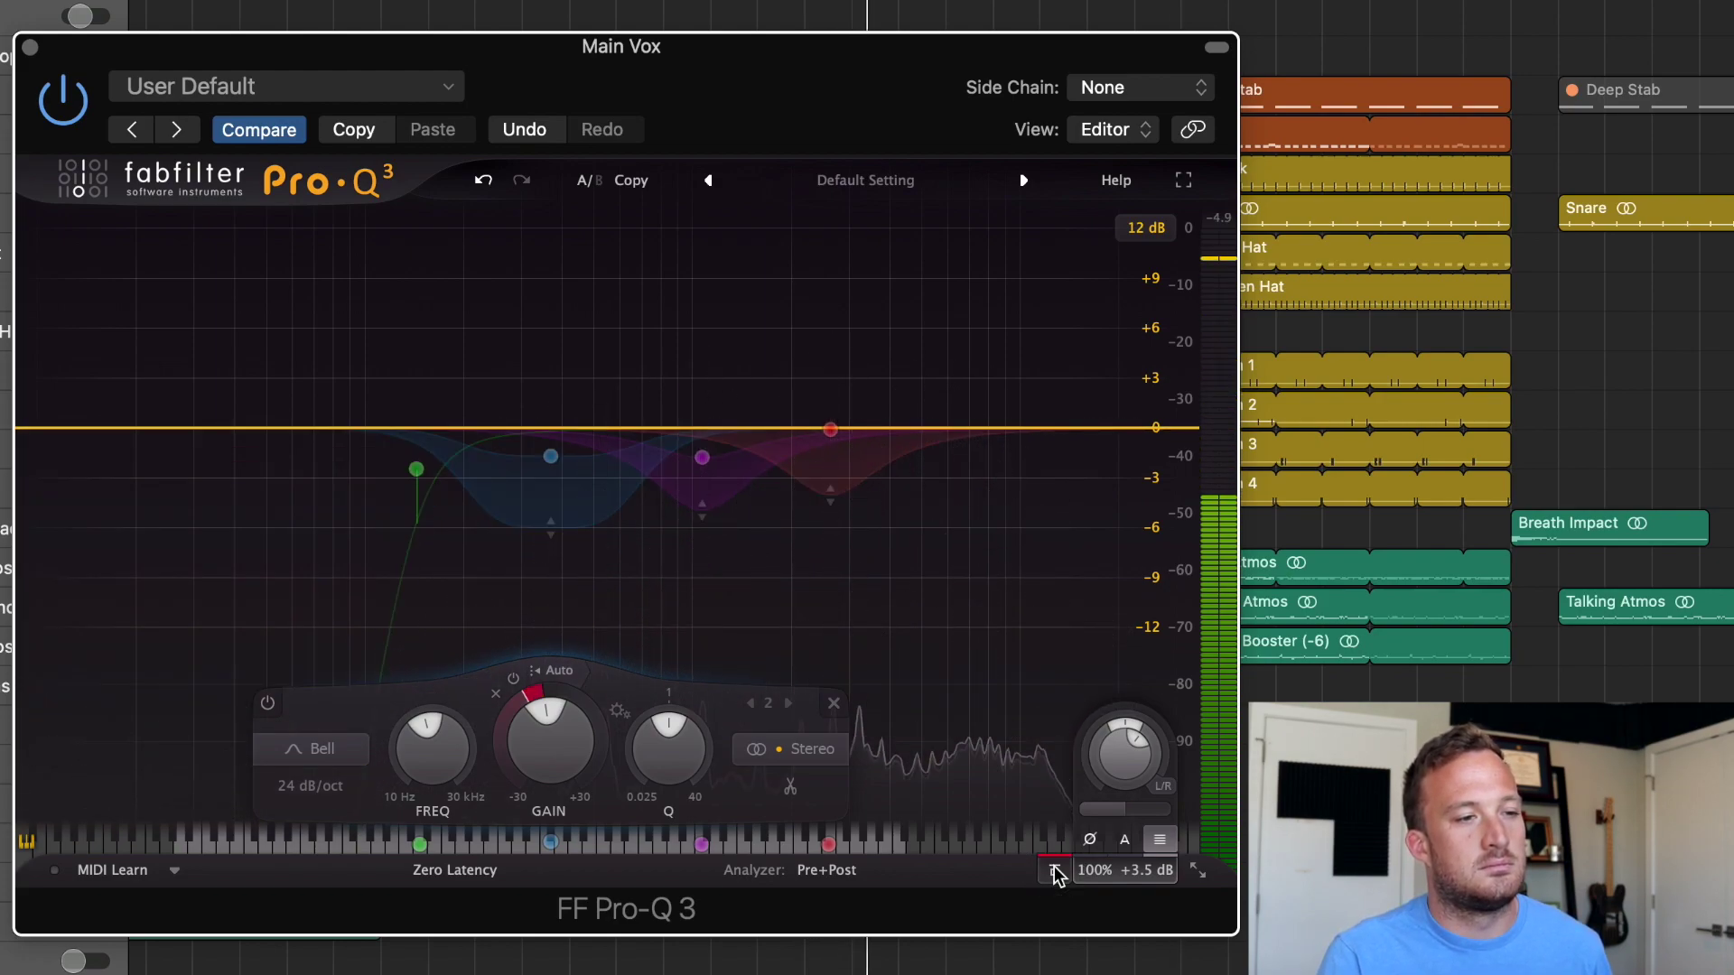
pyautogui.click(1054, 869)
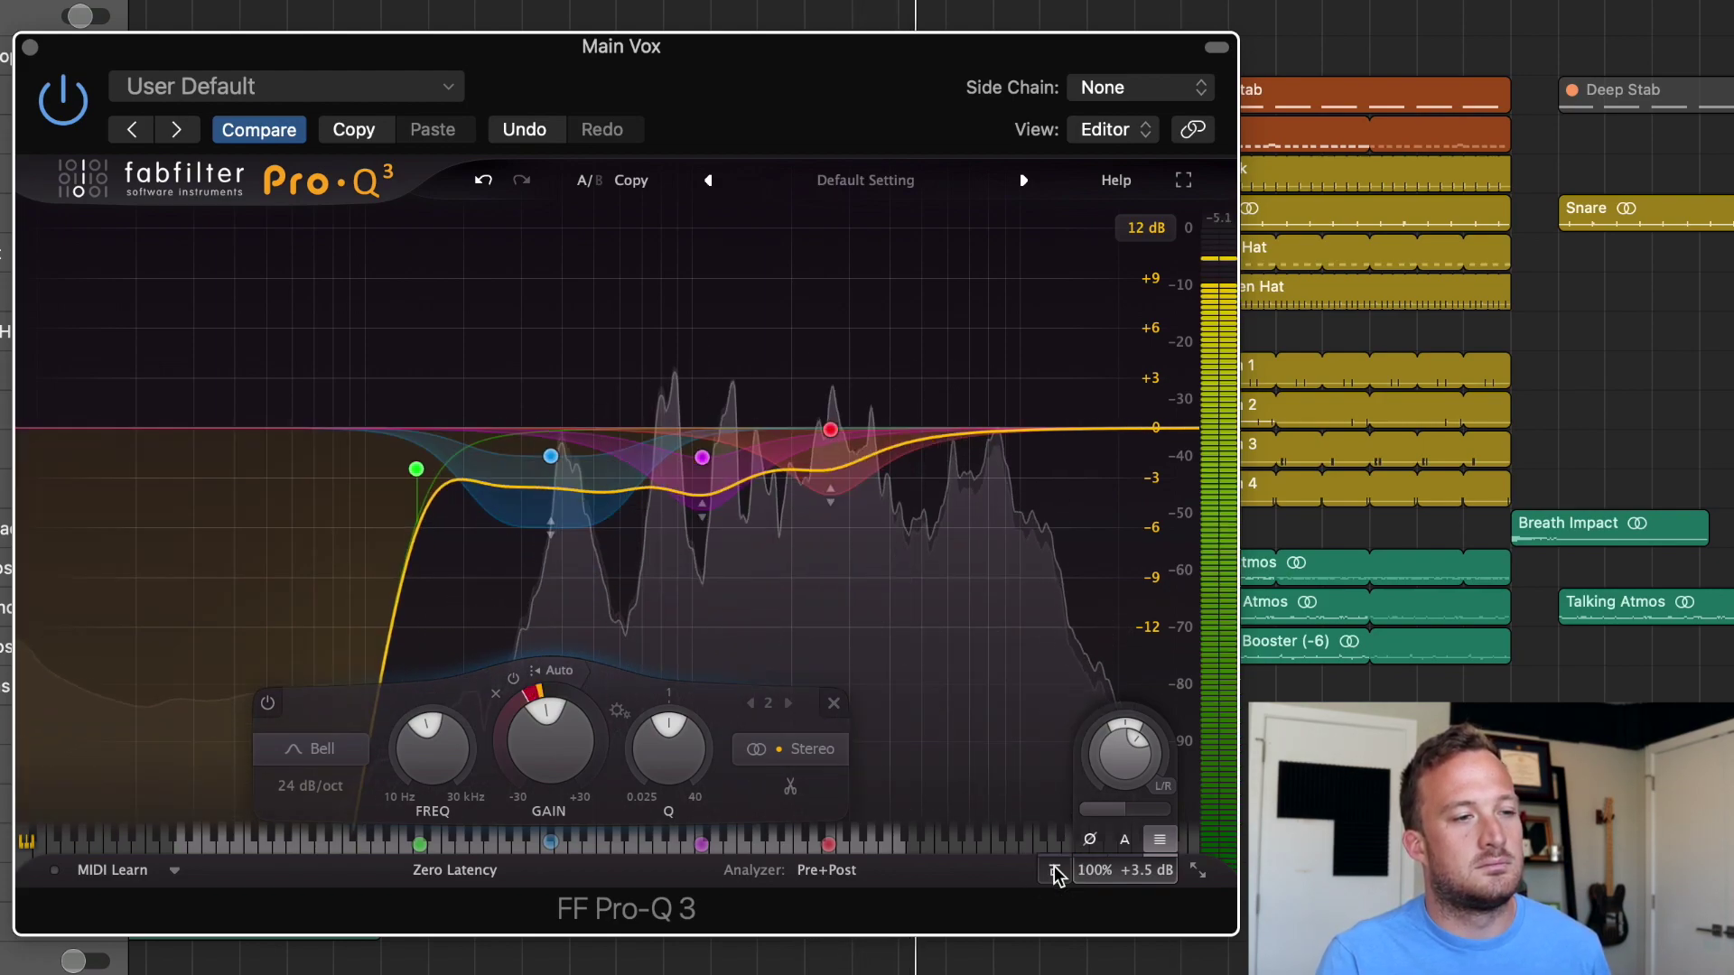